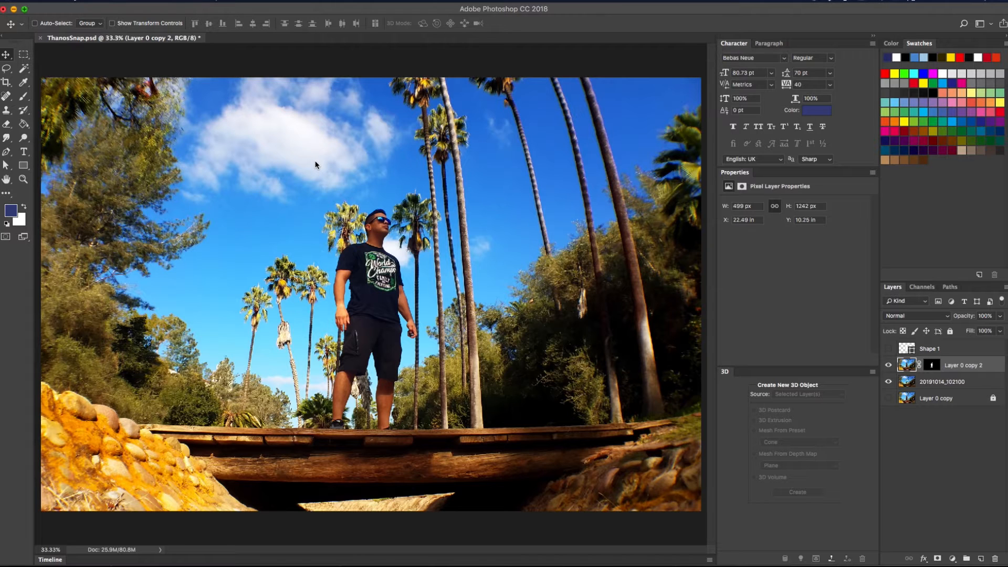
left_click(889, 365)
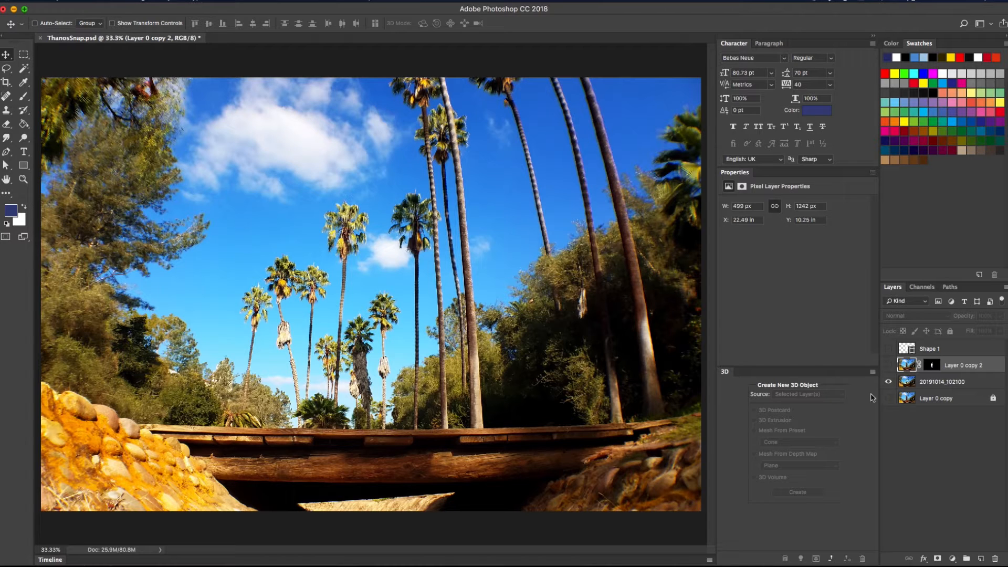
left_click(888, 366)
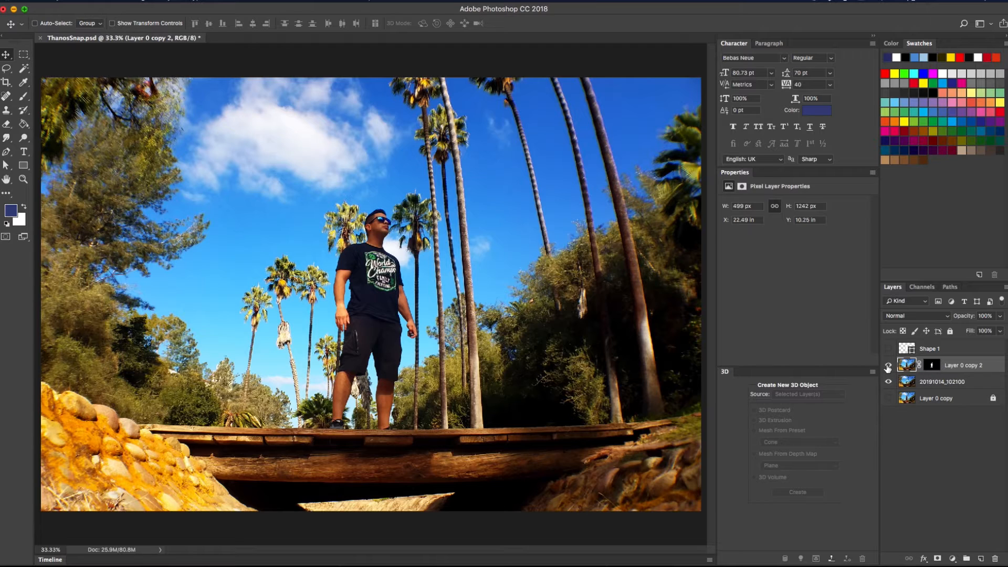
left_click(888, 366)
left_click(889, 368)
key("super")
key("super+plus")
key("super+plus")
key("super+plus")
left_click_drag(561, 379, 584, 258)
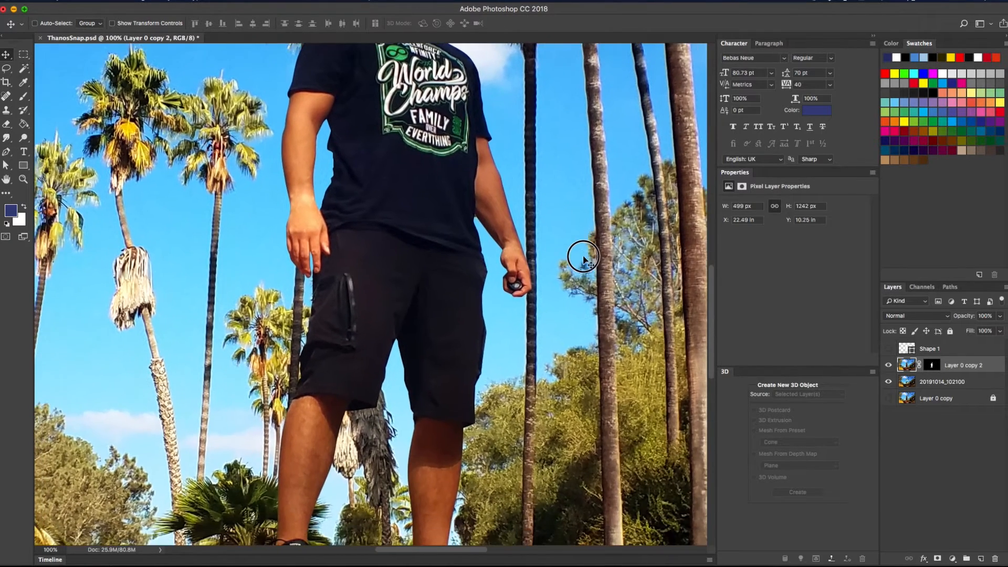
mouse_move(530, 274)
left_mouse_down()
mouse_move(556, 219)
mouse_move(520, 262)
left_mouse_up()
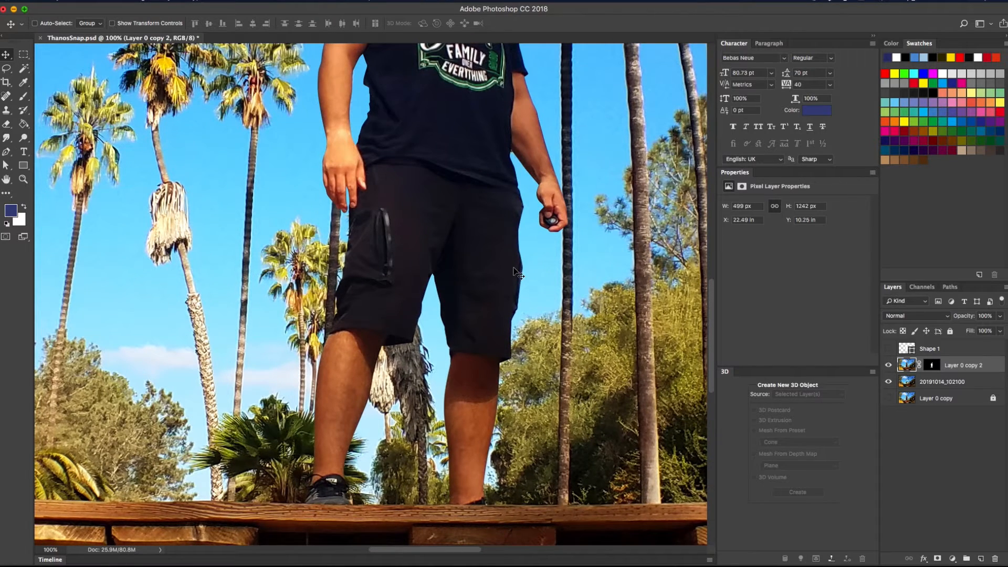
key("super+minus")
key("super+minus")
key("super+minus")
key("super+minus")
key("super+plus")
key("super+plus")
key("super+plus")
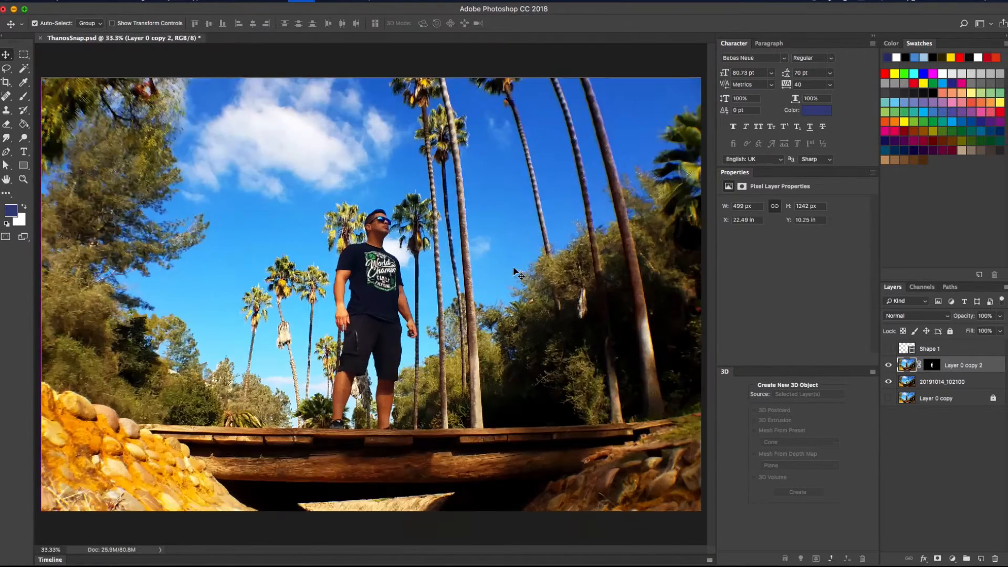
key("super+plus")
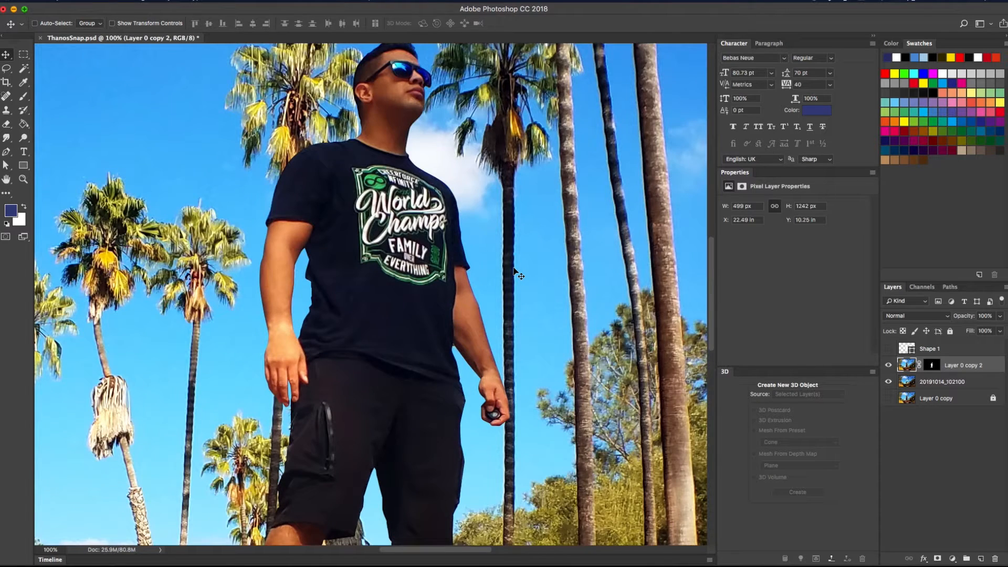
scroll(513, 269, "down", 3)
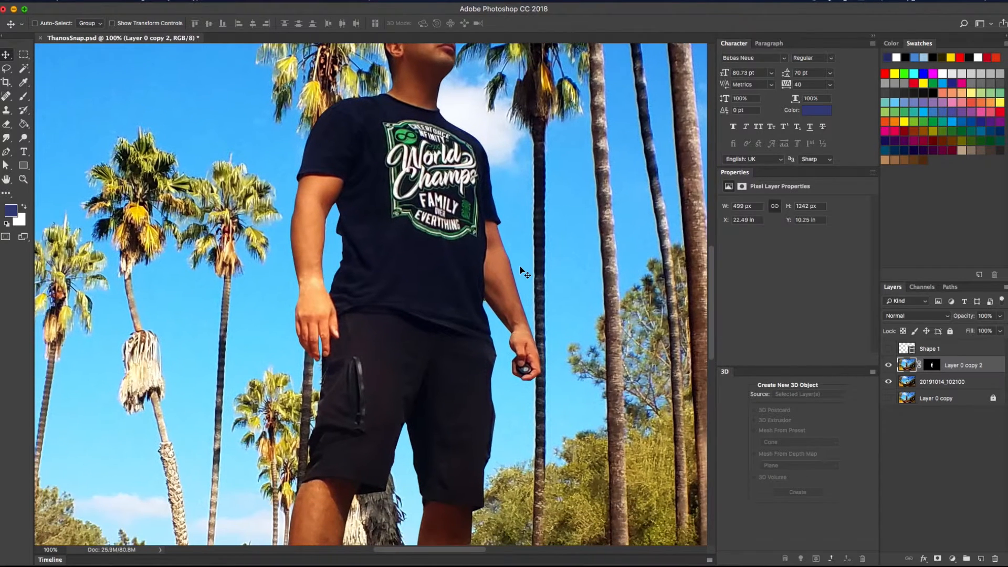
key("super+plus")
scroll(567, 352, "down", 3)
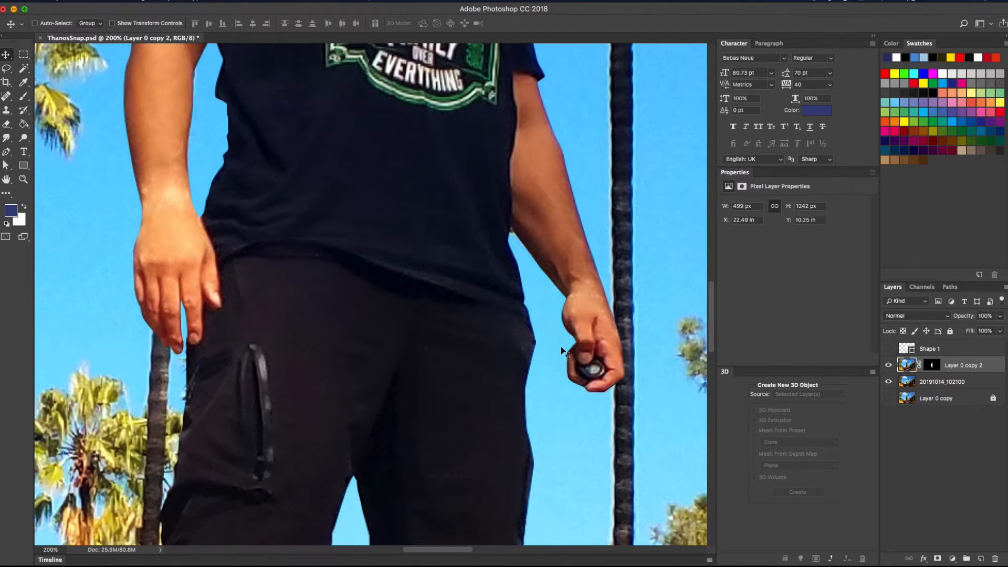
key("super+minus")
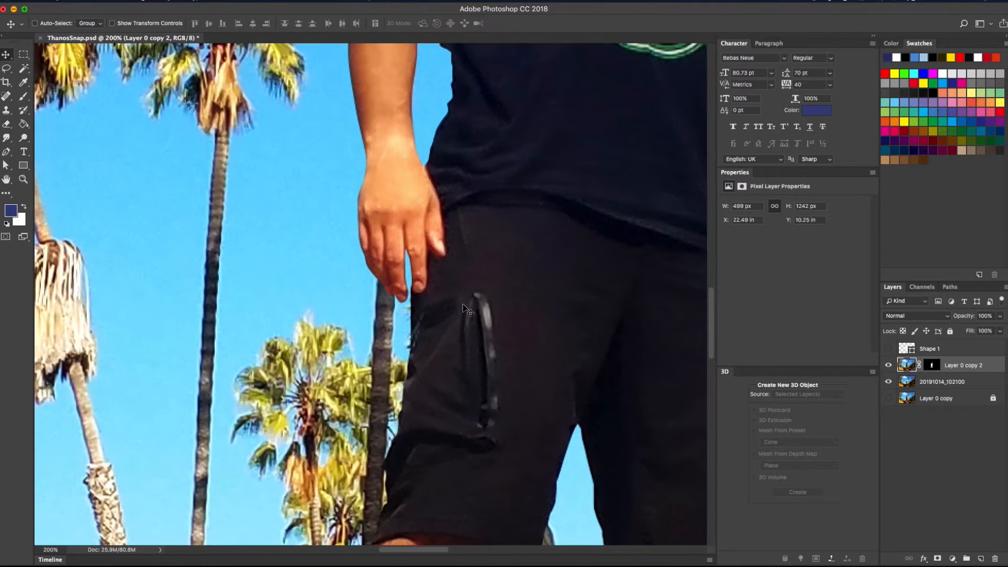
scroll(467, 311, "up", 3)
scroll(470, 302, "down", 3)
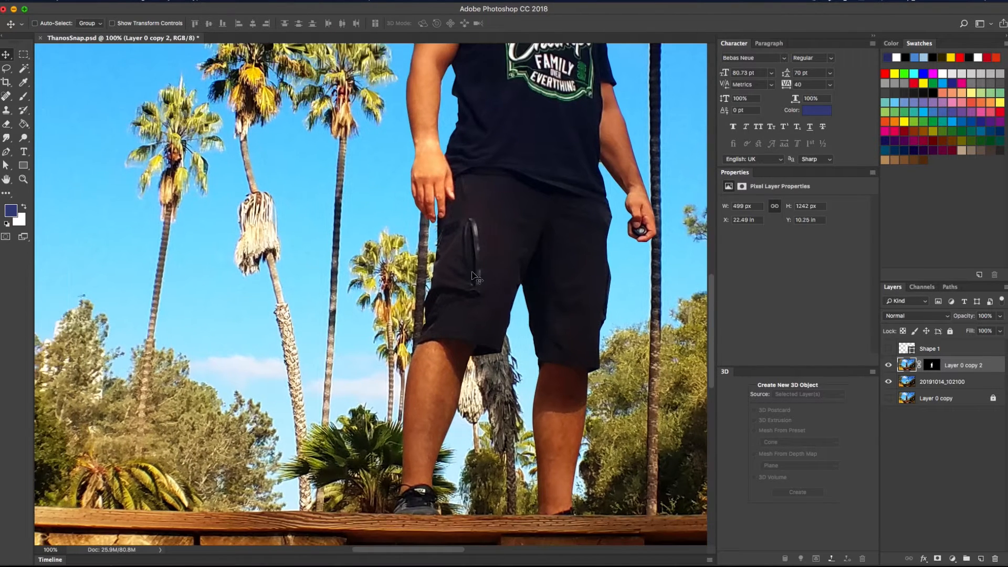
key("super+plus")
scroll(475, 278, "down", 3)
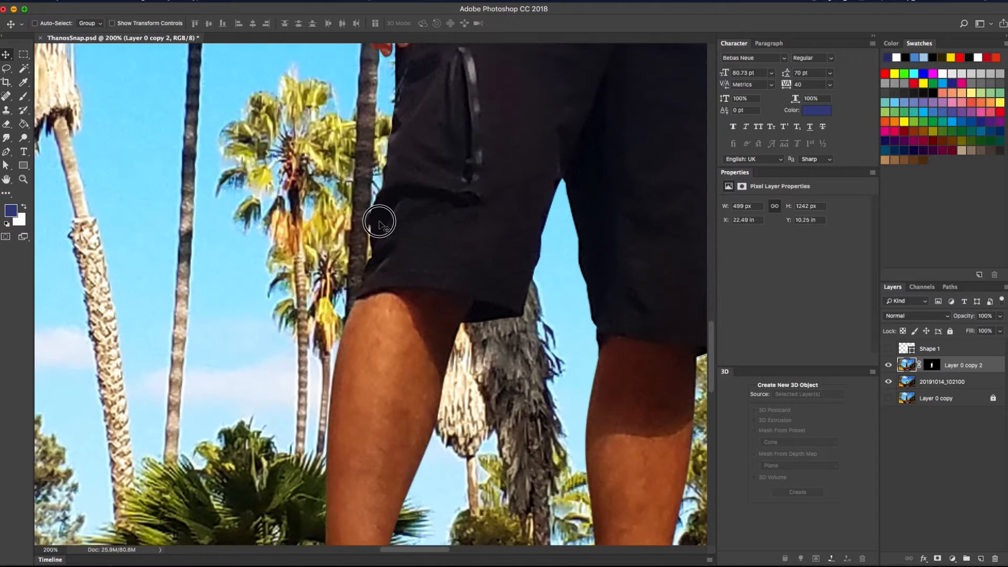
Rename the photo layer to Background and the cutout layer to Body
double_click(942, 382)
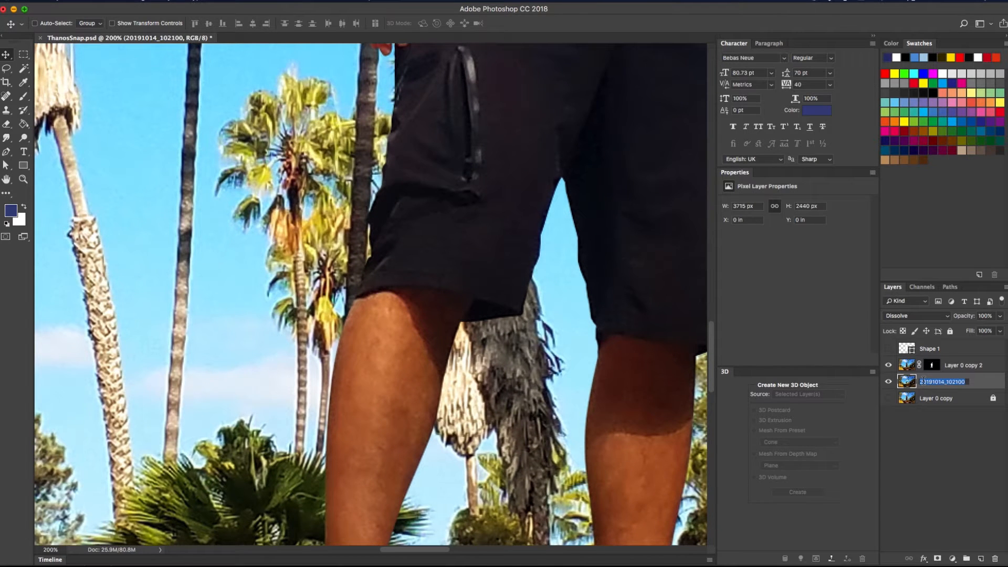
type("Background")
key("Return")
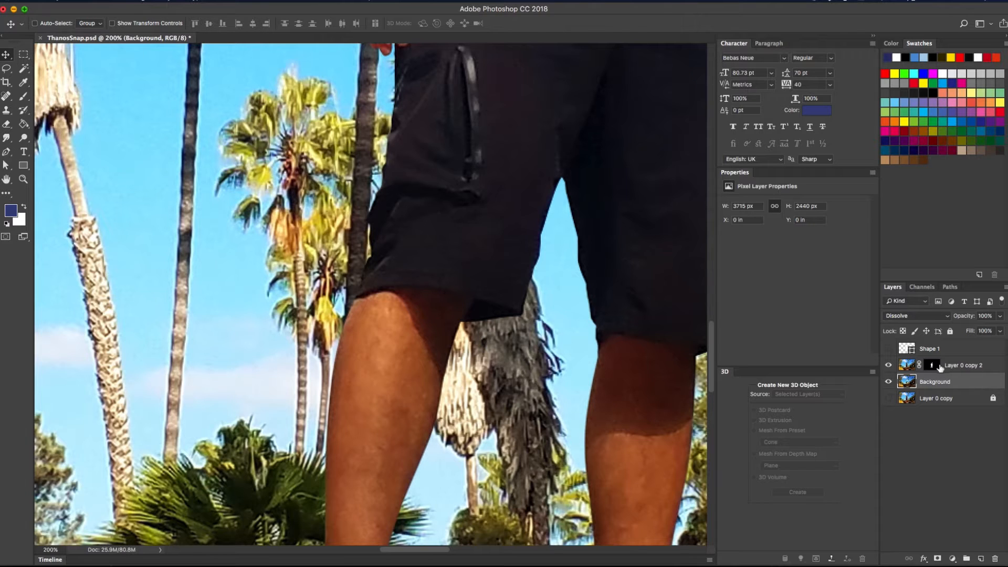
double_click(955, 365)
type("Body")
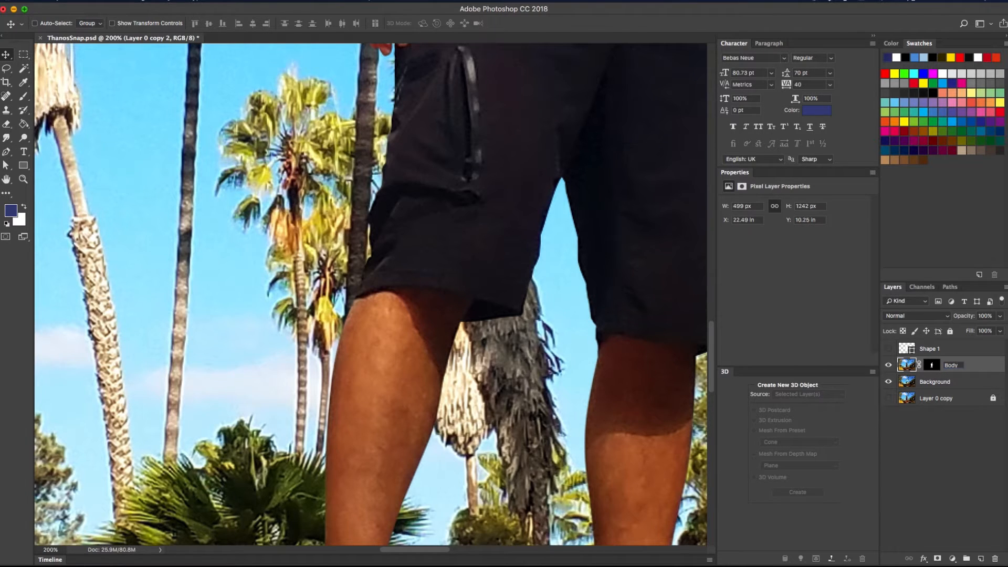
key("Return")
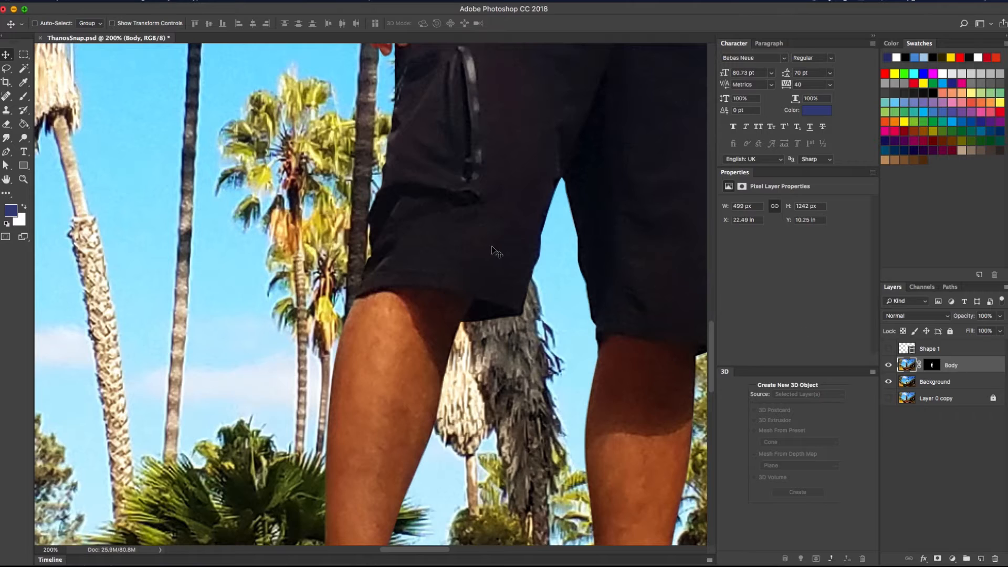
Bring the whole man into view and toggle Background's visibility to check the cutout
left_click_drag(442, 325, 481, 225)
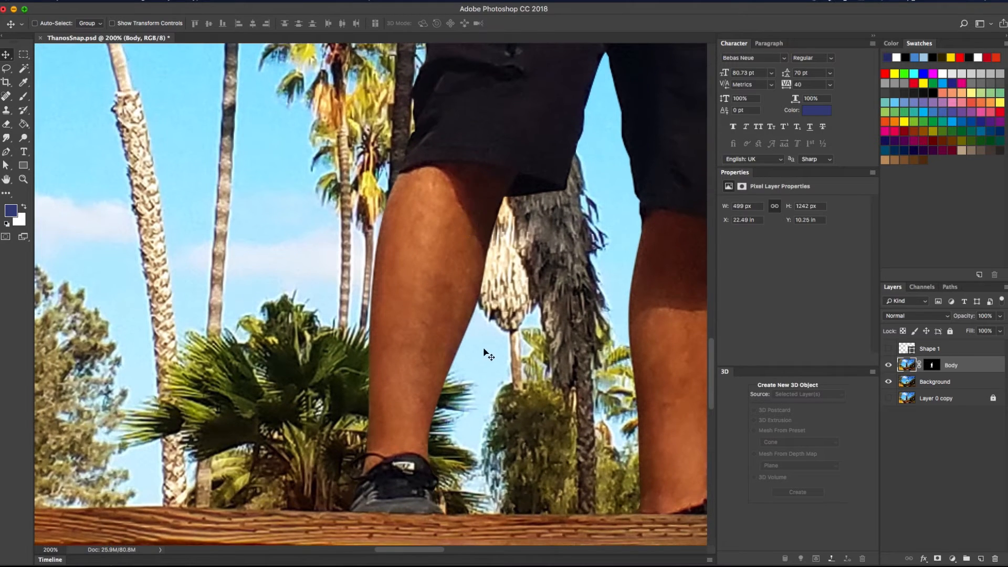
left_click_drag(499, 347, 483, 379)
key("super+minus")
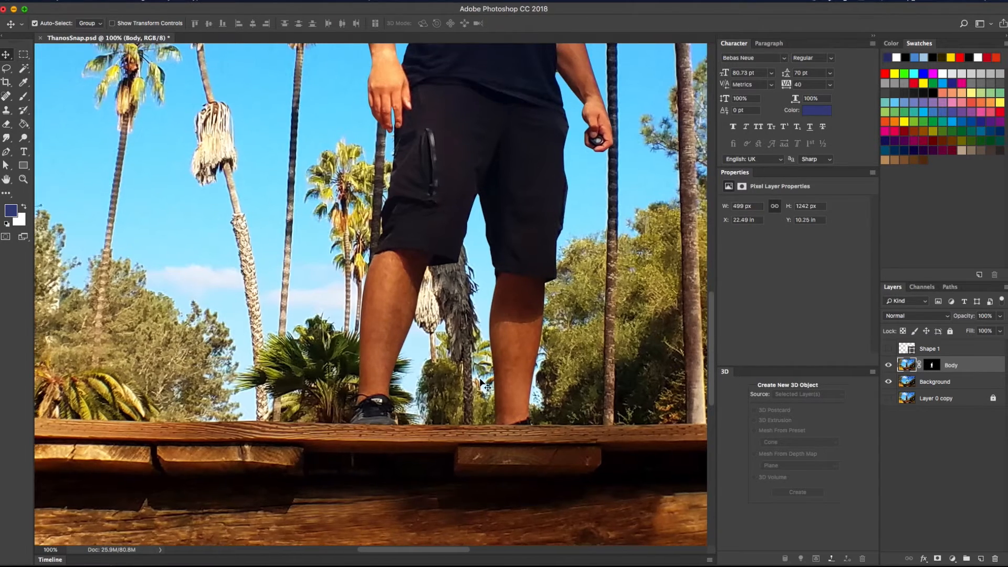
key("super+minus")
left_click_drag(500, 283, 460, 444)
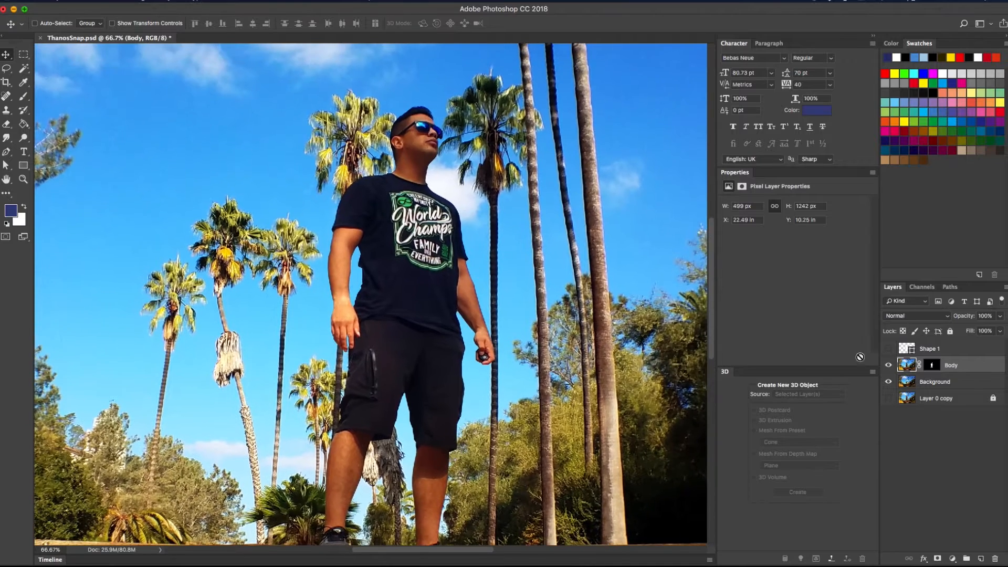
left_click(888, 382)
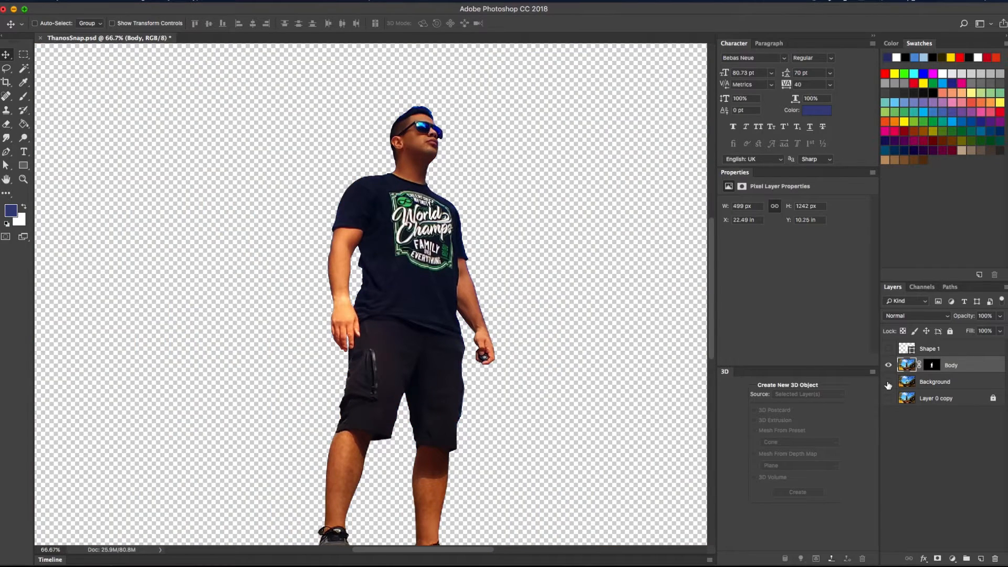
left_click(889, 383)
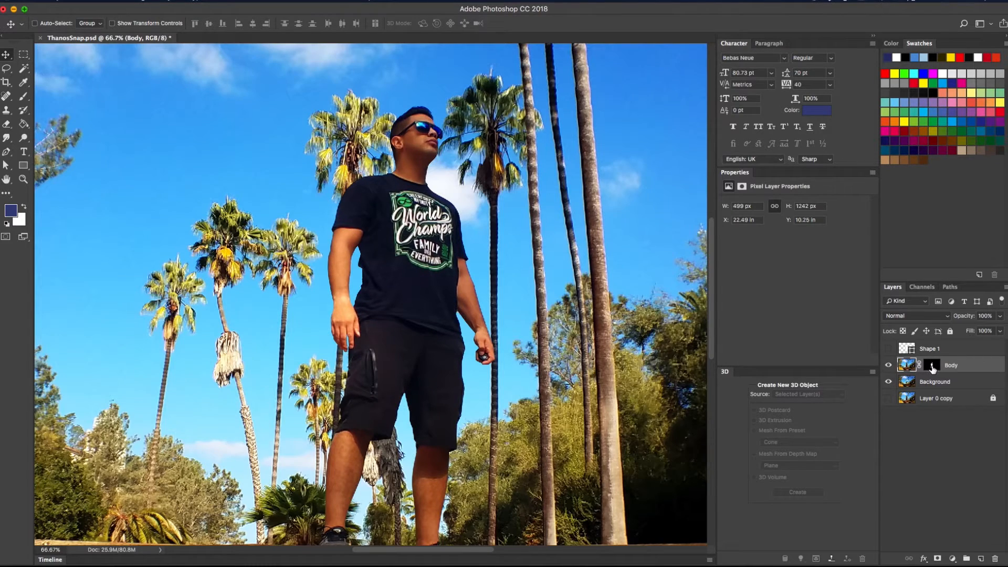
Delete Body's mask choosing Apply, then zoom to 200% on the shorts' left edge
left_click(996, 559)
left_click(469, 187)
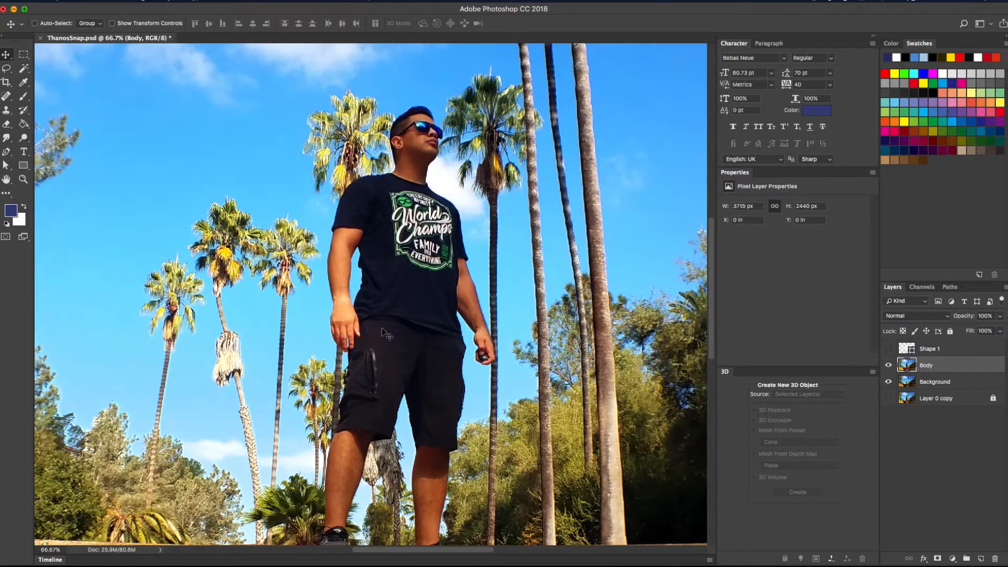
left_click_drag(367, 361, 409, 336)
key("super+plus")
key("super+plus")
left_click_drag(315, 335, 192, 138)
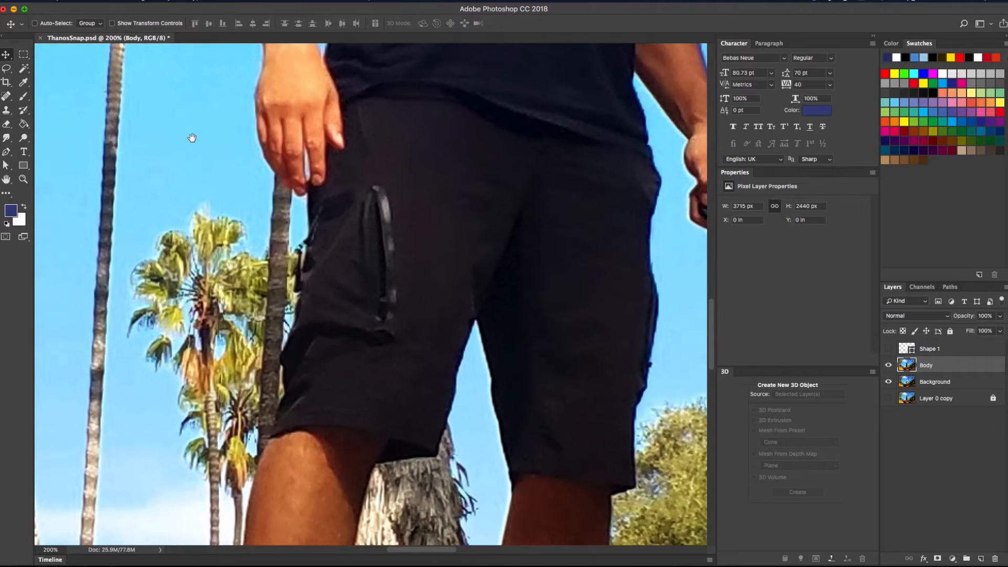
left_click_drag(109, 132, 93, 76)
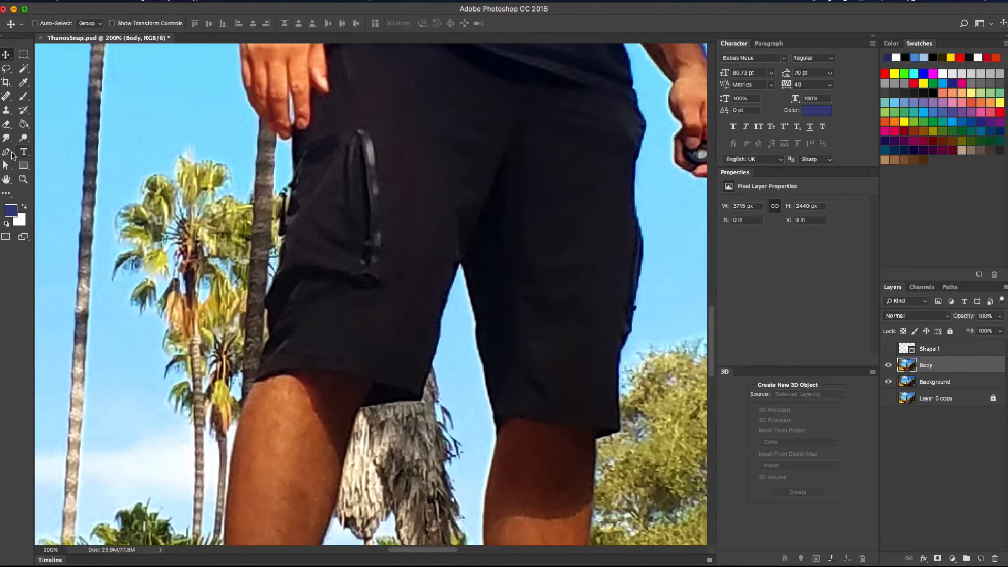
left_click(10, 154)
left_click_drag(202, 333, 244, 140)
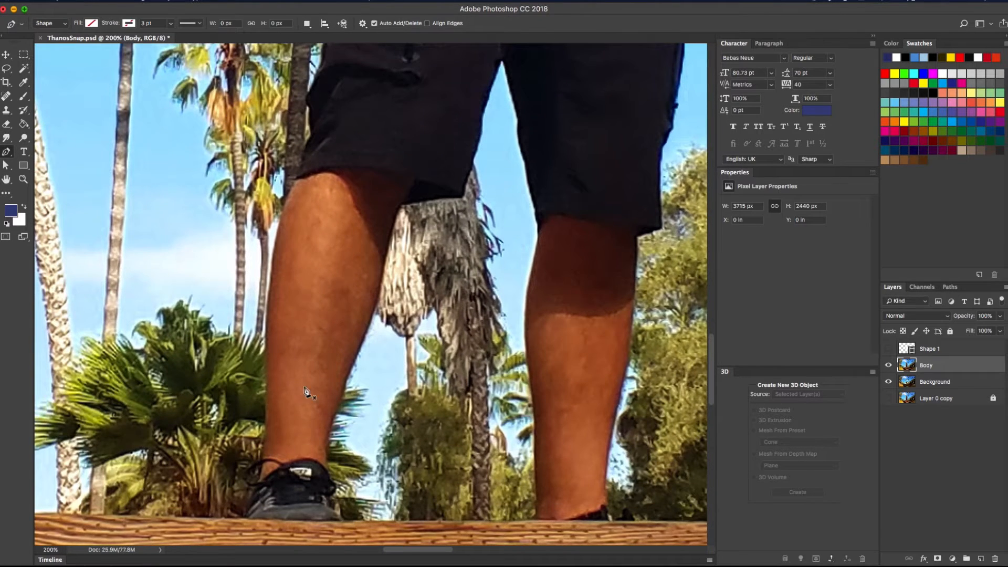
left_click(249, 518)
left_click(261, 467)
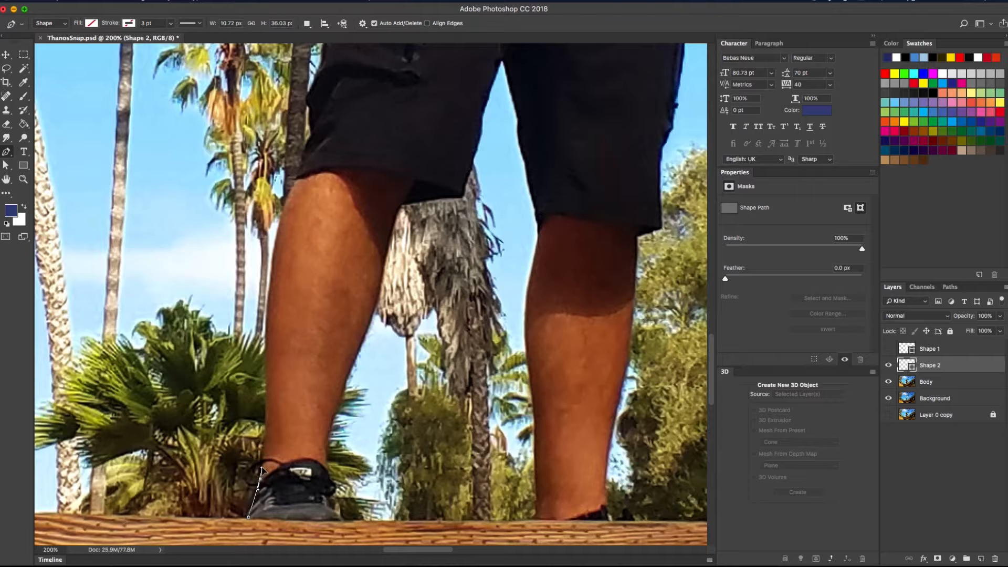
left_click_drag(268, 407, 309, 258)
scroll(267, 397, "up", 3)
scroll(273, 341, "up", 3)
left_click(292, 296)
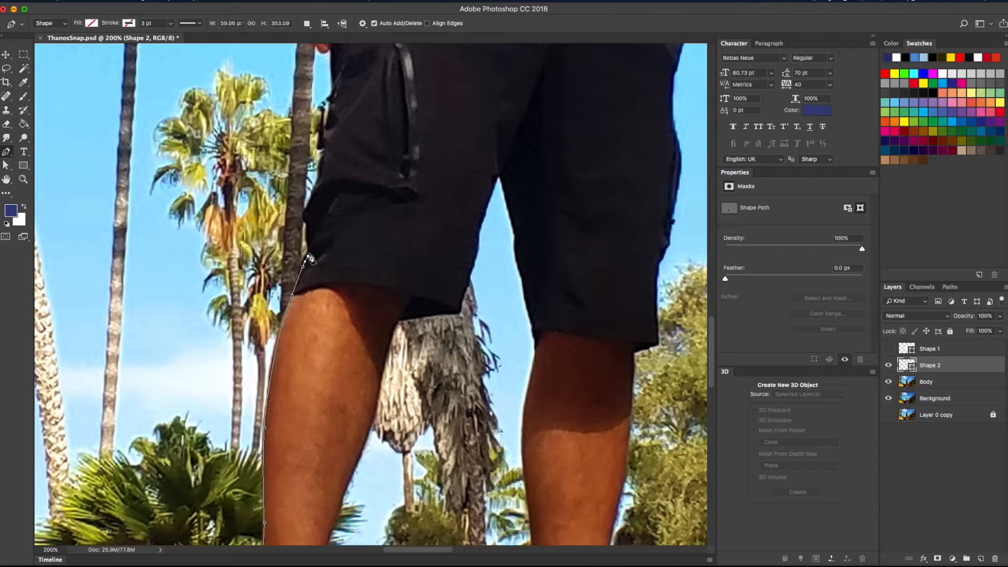
left_click(310, 249)
left_click(307, 235)
left_click(306, 218)
scroll(307, 220, "up", 5)
left_click_drag(309, 269, 329, 221)
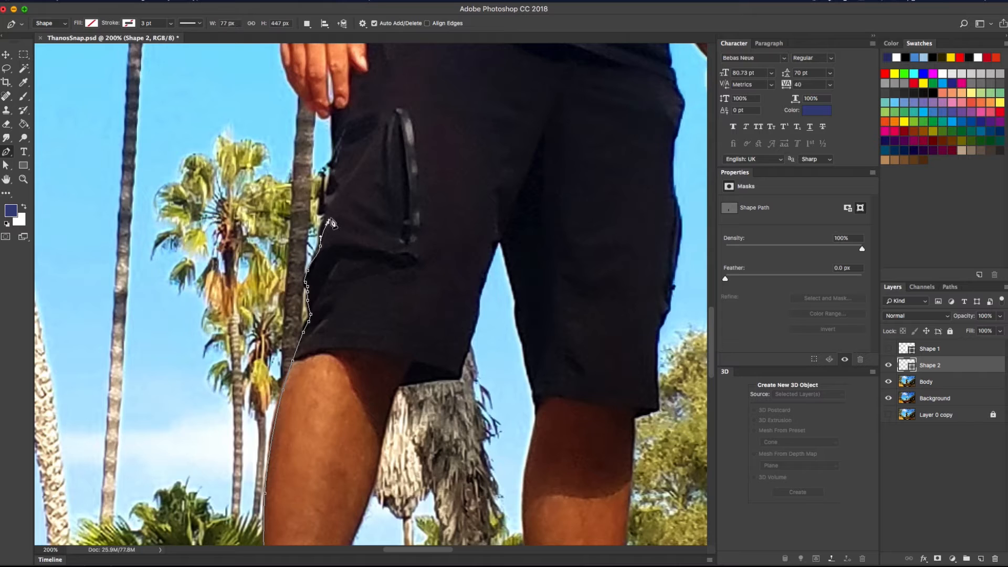
left_click(6, 54)
key("Delete")
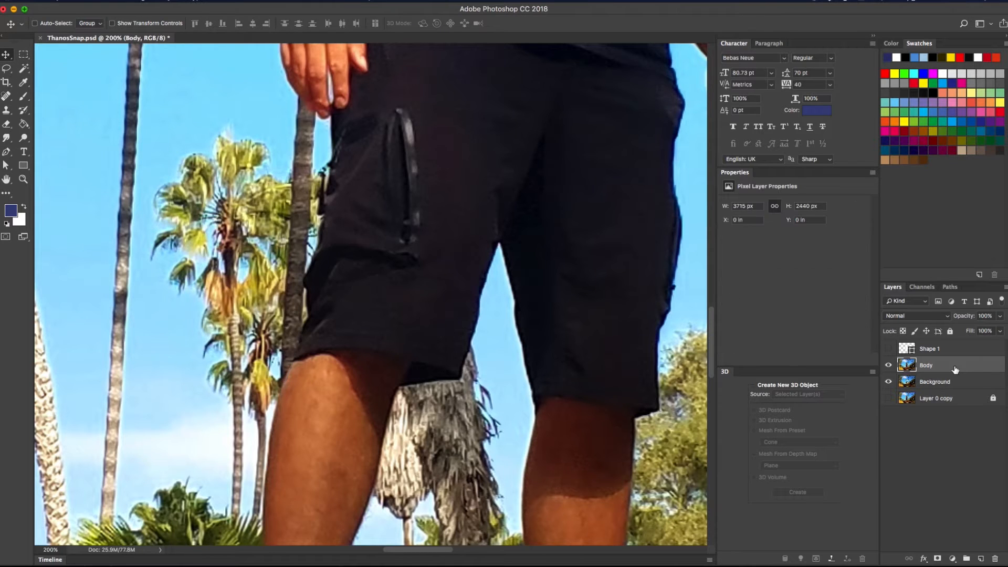
Show the Shape 1 overlay and zoom out to see the whole man
left_click(889, 349)
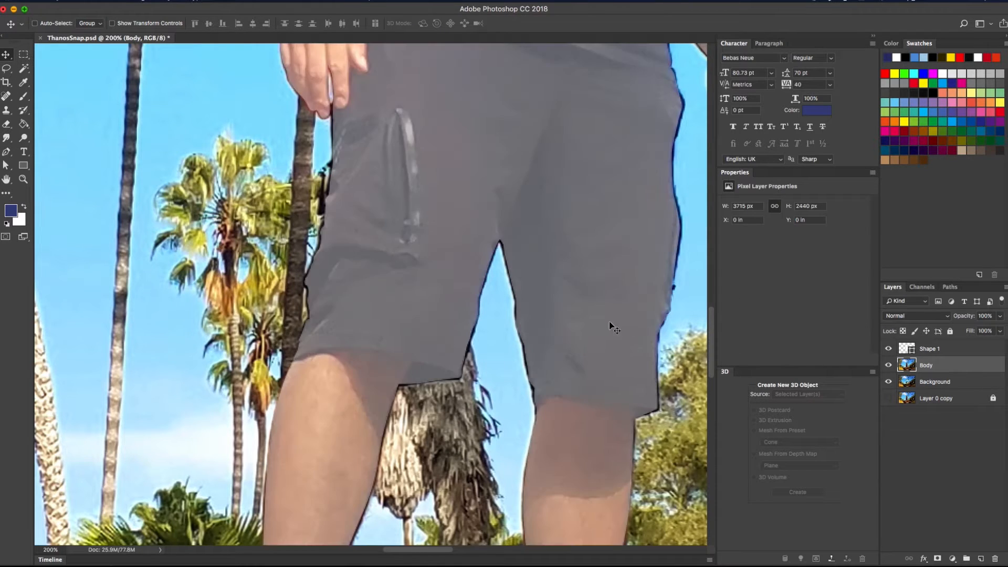
key("super+minus")
key("super+minus")
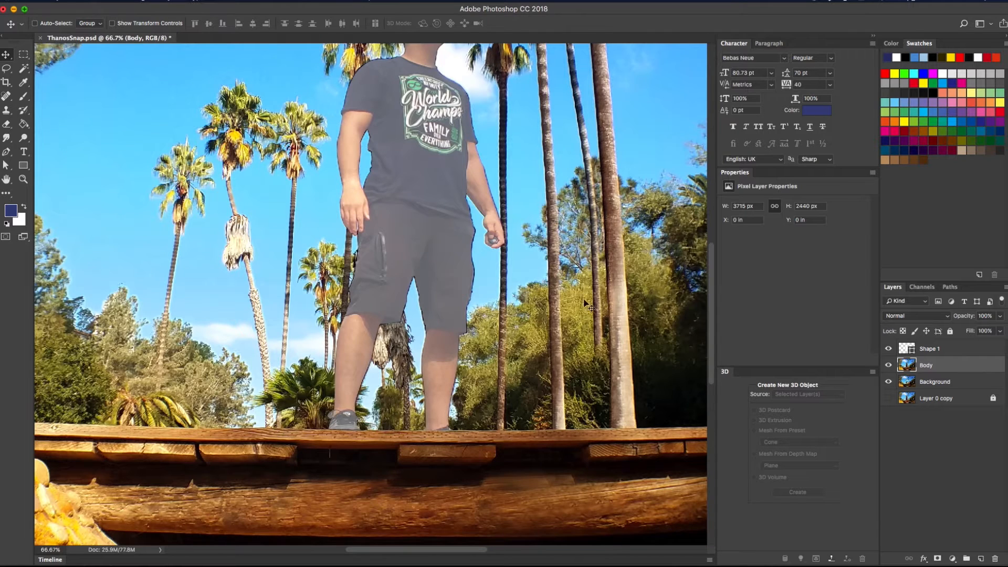
scroll(572, 218, "up", 5)
scroll(452, 218, "down", 5)
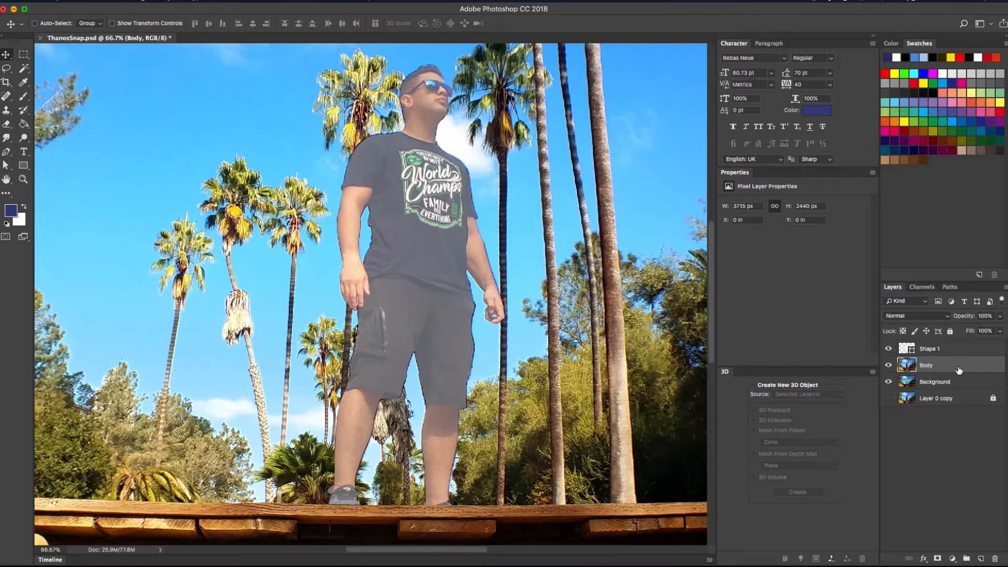
Load Shape 1 as a selection, mask the Body layer with it, and hide Shape 1
key("super")
left_click(904, 350, "super")
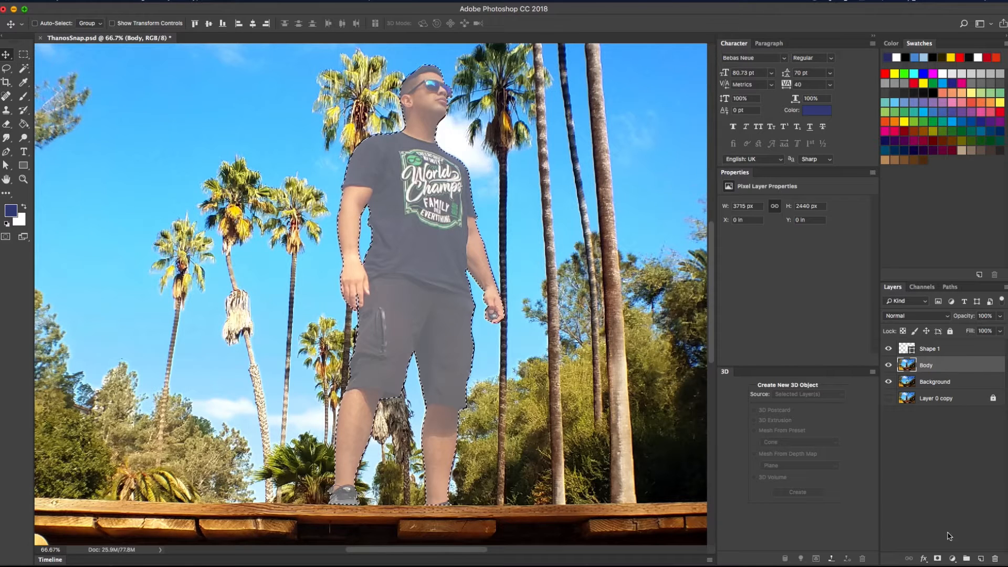
left_click(938, 558)
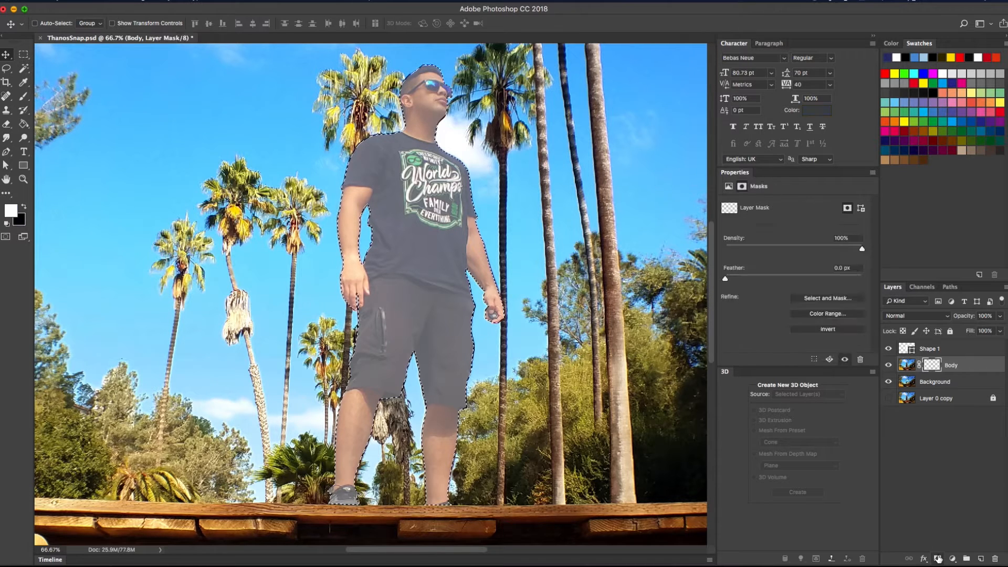
left_click(889, 349)
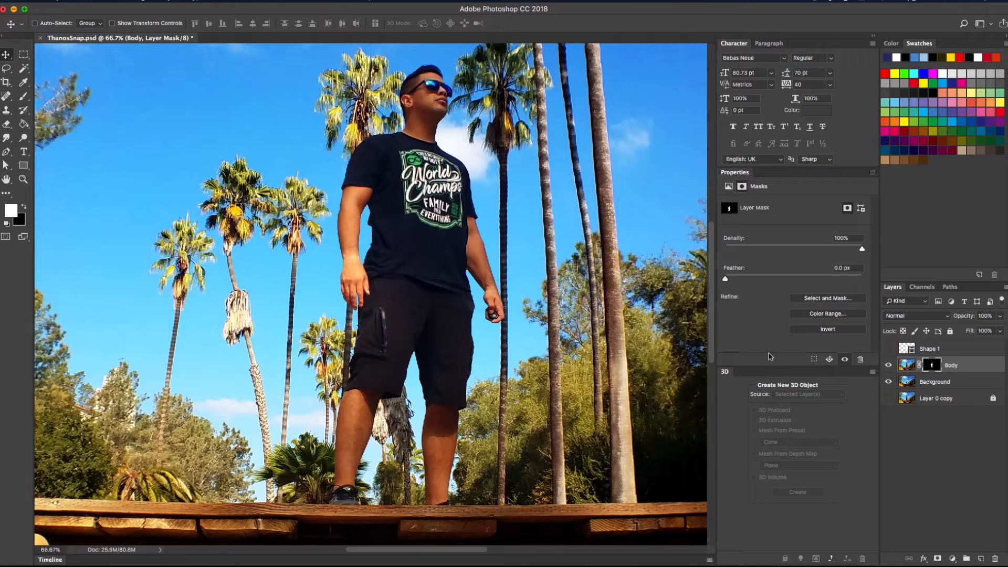
Zoom out and toggle the palm-tree Background on and off to compare the cut-out
key("super+minus")
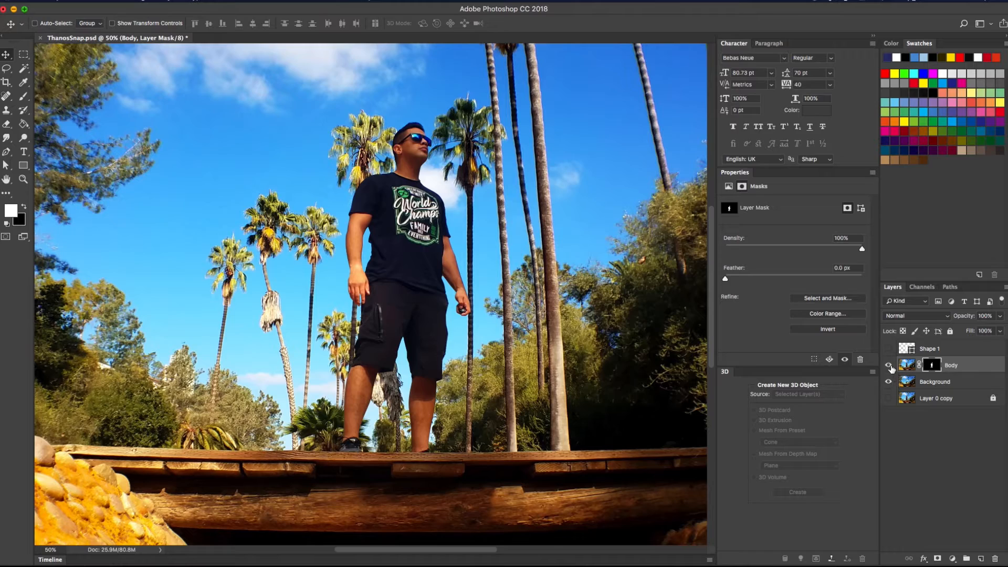
left_click(889, 383)
left_click(889, 383)
left_click(888, 383)
left_click(889, 383)
Duplicate Body below Background, hide the copy, and rename it 'Body OG'
left_click_drag(962, 381, 956, 397)
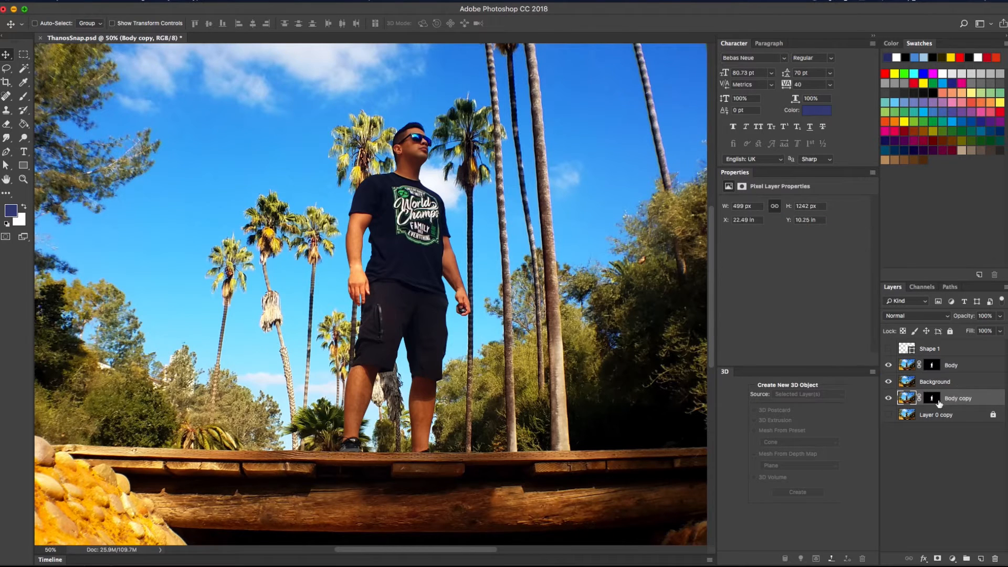
left_click(888, 398)
double_click(959, 398)
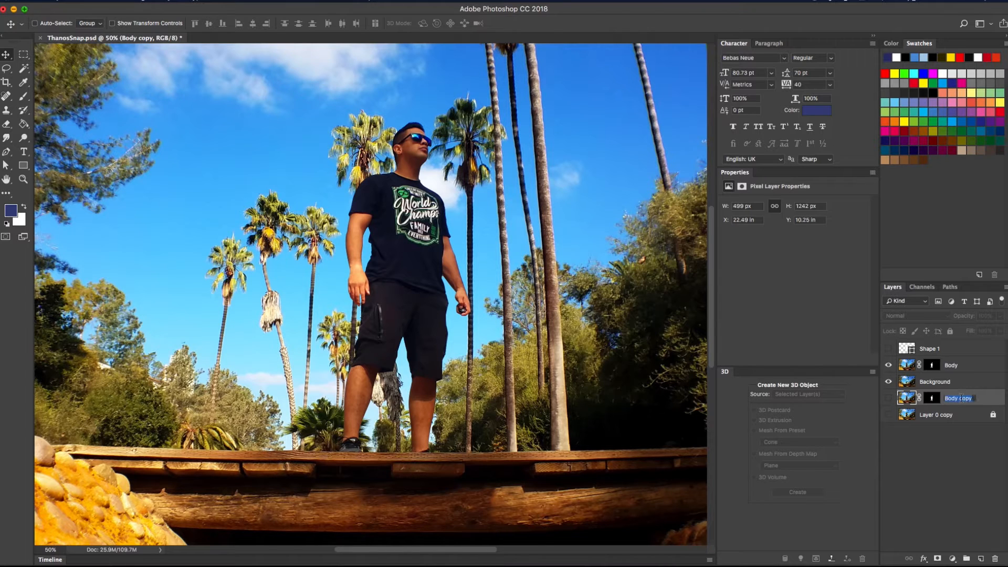
type("Body OG")
key("Return")
Apply Body's layer mask permanently, check the cut-out, and duplicate Body beneath it
left_click(965, 366)
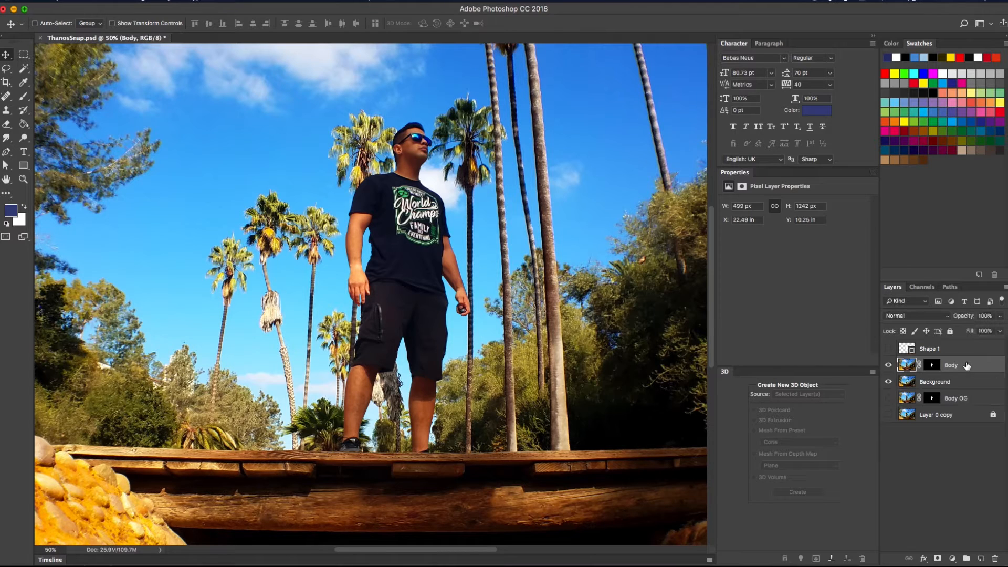
right_click(932, 368)
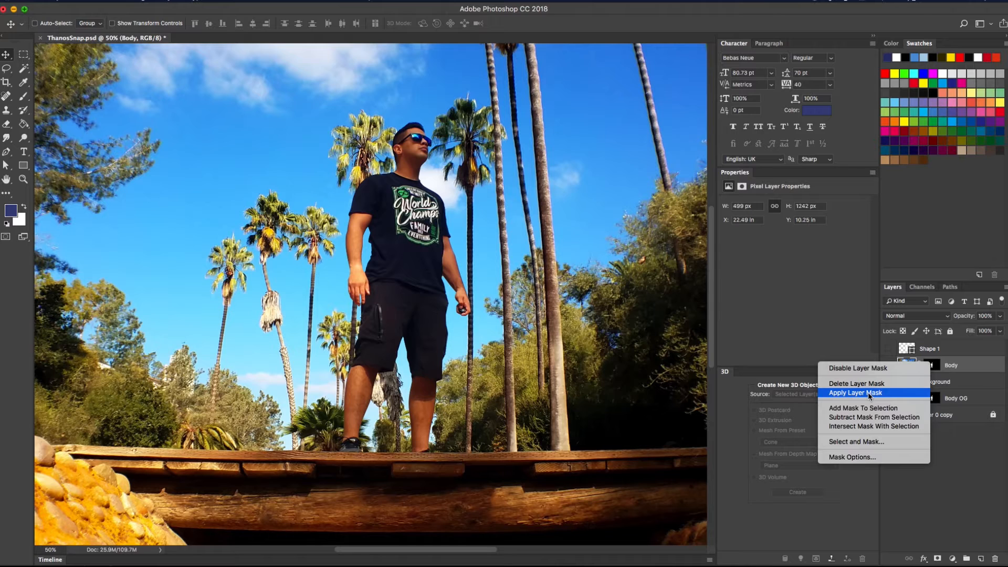
left_click(869, 394)
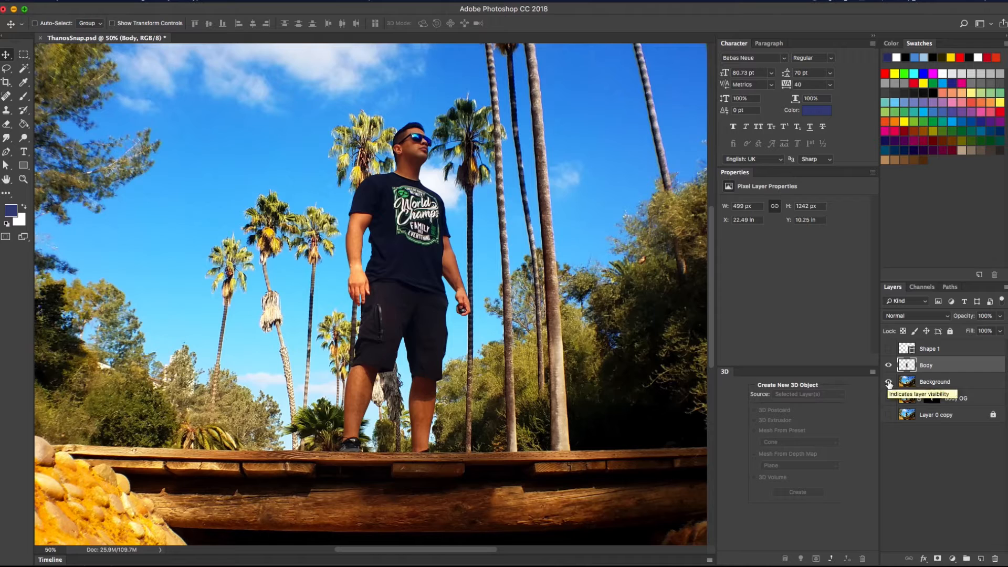
left_click(888, 383)
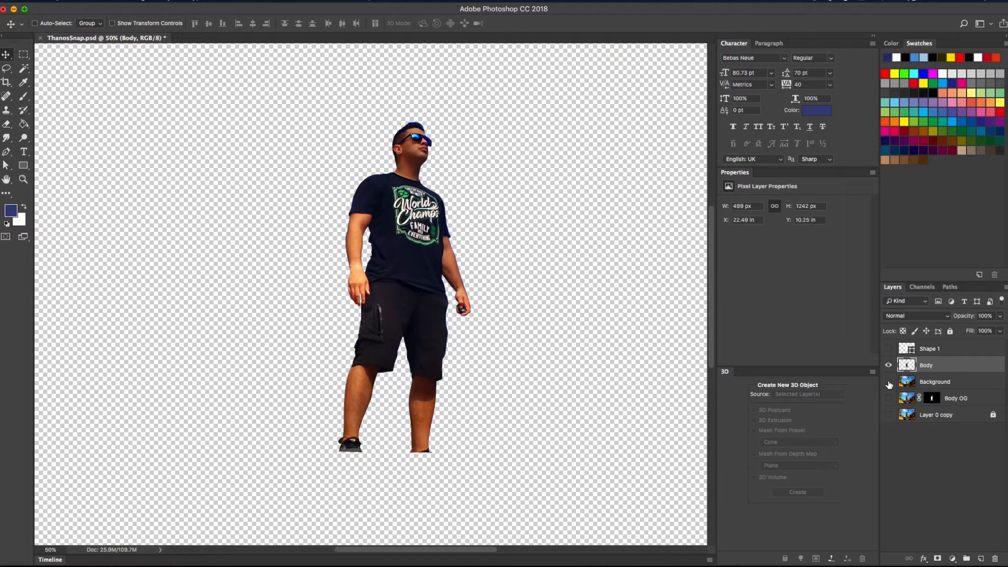
left_click(889, 383)
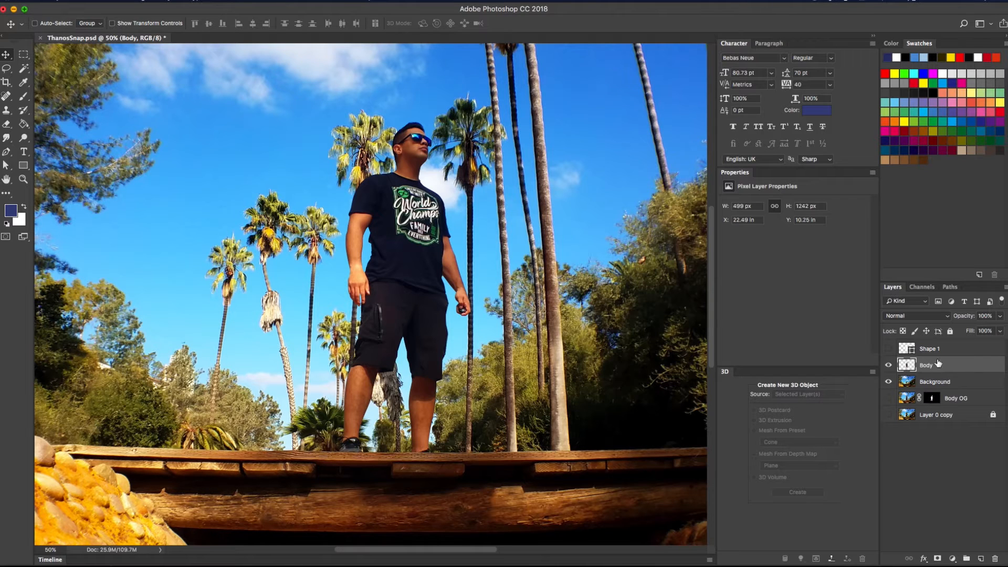
left_click_drag(939, 365, 935, 374)
Rename the duplicated layer 'Dust' and zoom out to view the whole image
double_click(939, 382)
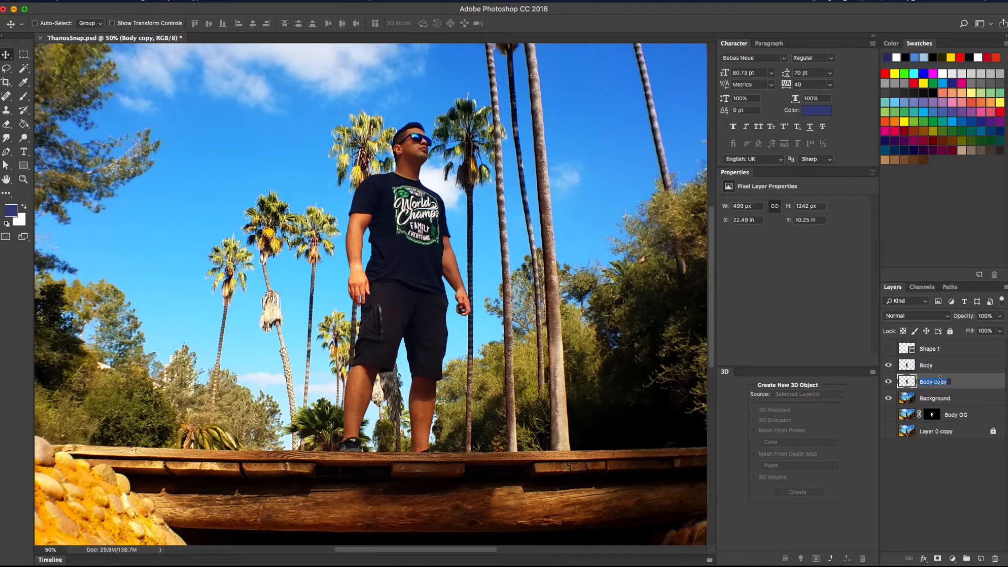
type("Dust")
key("Return")
key("super+minus")
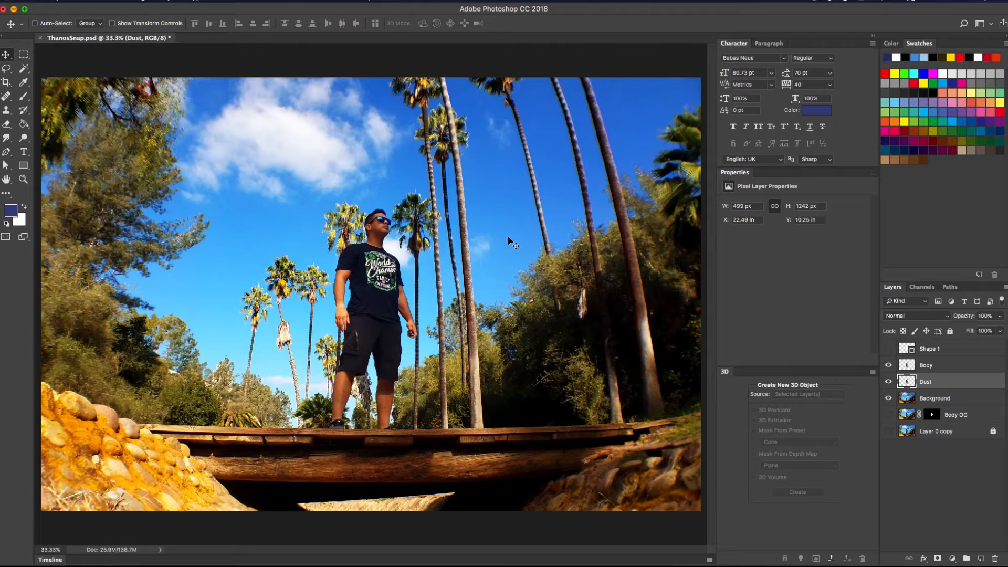
key("super+plus")
key("super+minus")
Toggle the Body, Dust and Background eye icons to check each layer, leaving Dust selected
left_click_drag(889, 368, 894, 414)
left_click(889, 399)
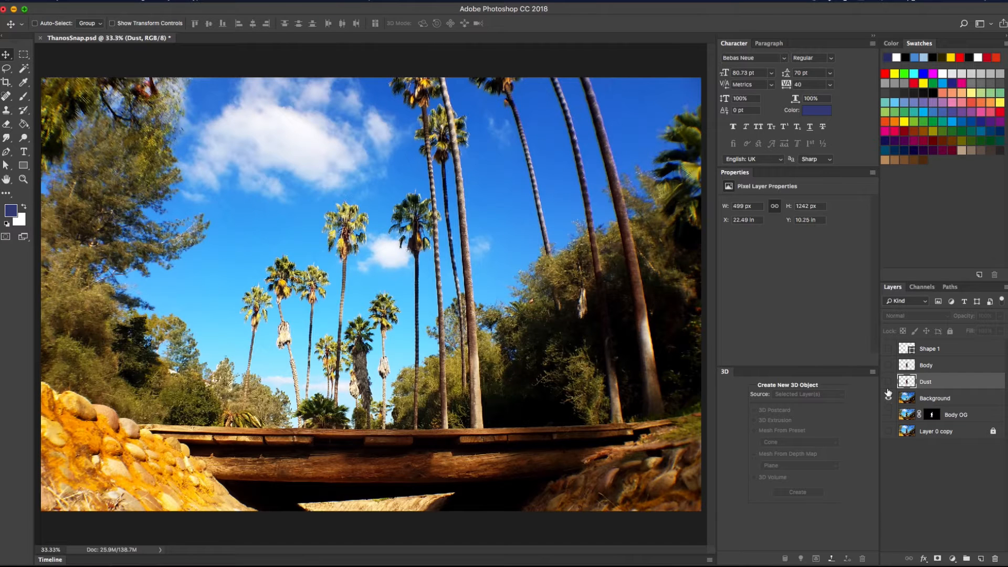
left_click(888, 384)
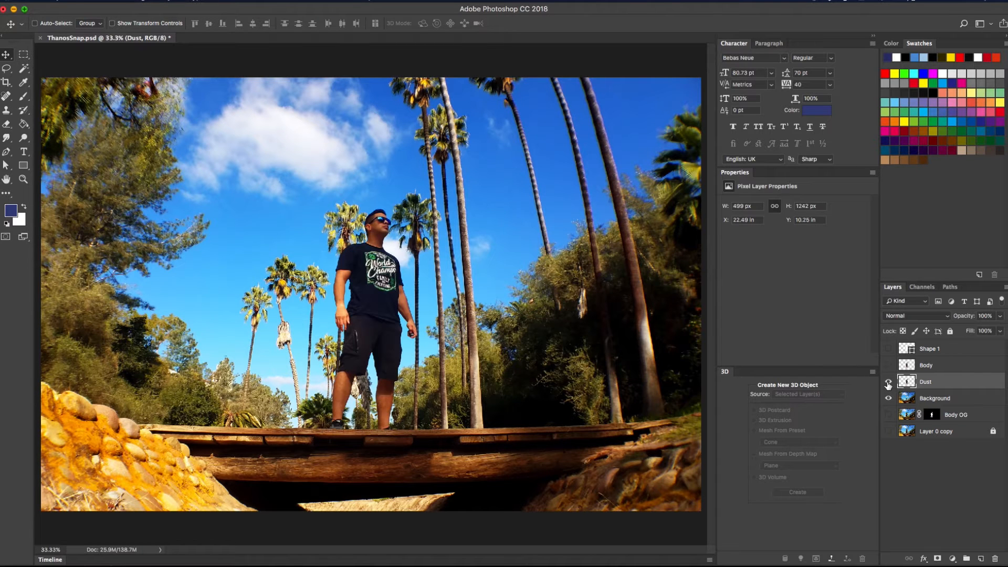
left_click(889, 366)
left_click(927, 367)
left_click(944, 384)
Distort the Dust layer by pulling its left corners up and outward, then commit it
key("super+t")
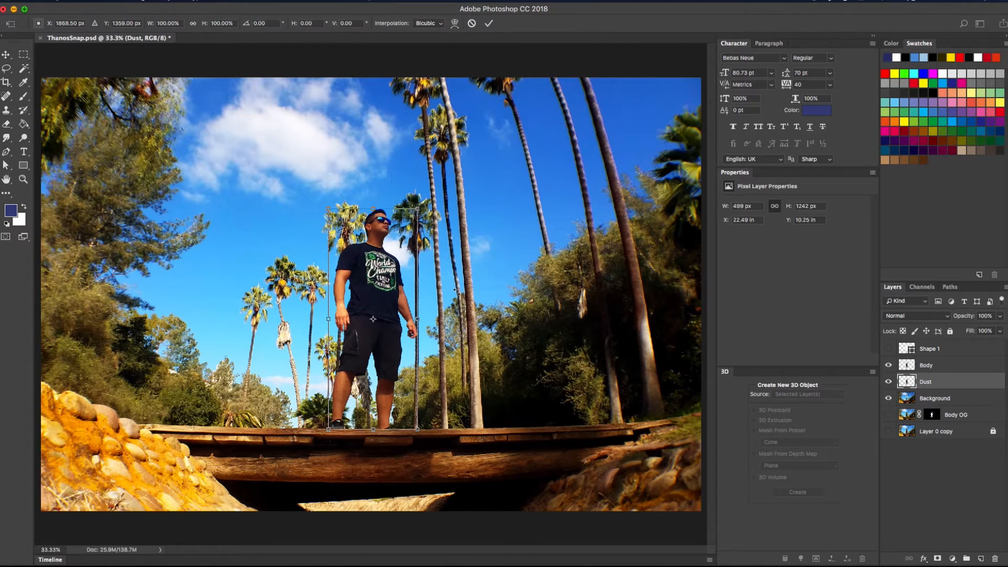
right_click(355, 225)
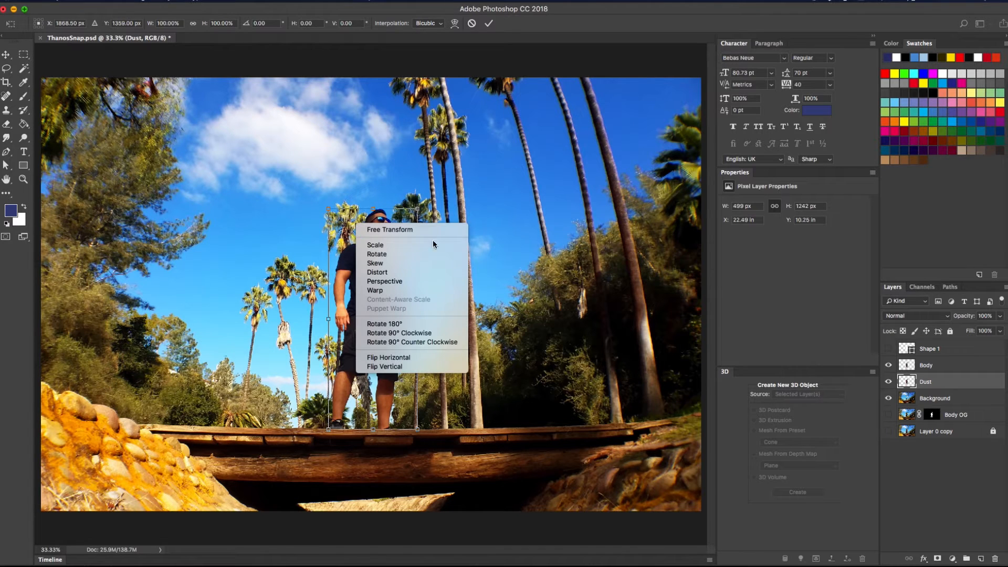
left_click(385, 273)
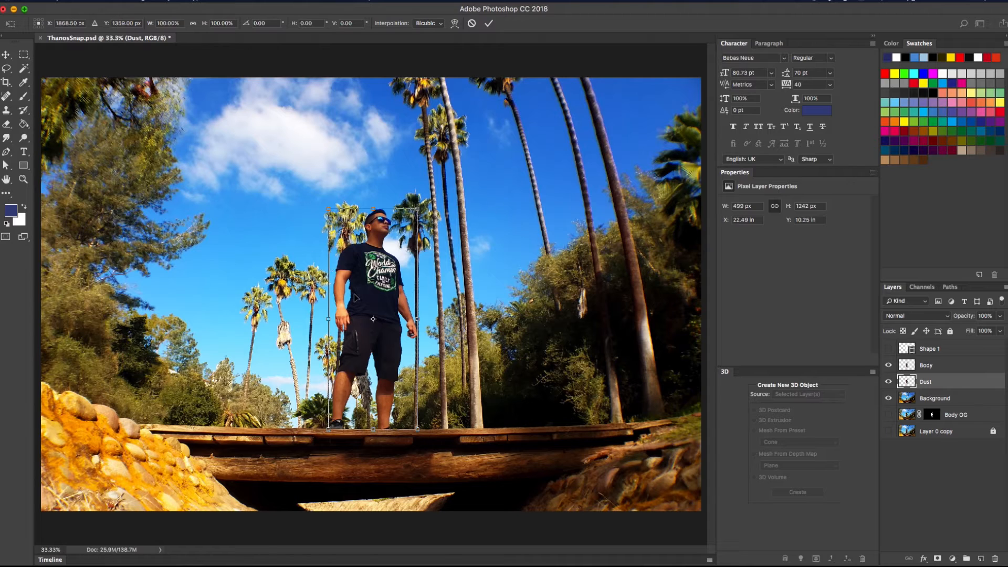
left_click(329, 211)
left_click_drag(329, 211, 288, 173)
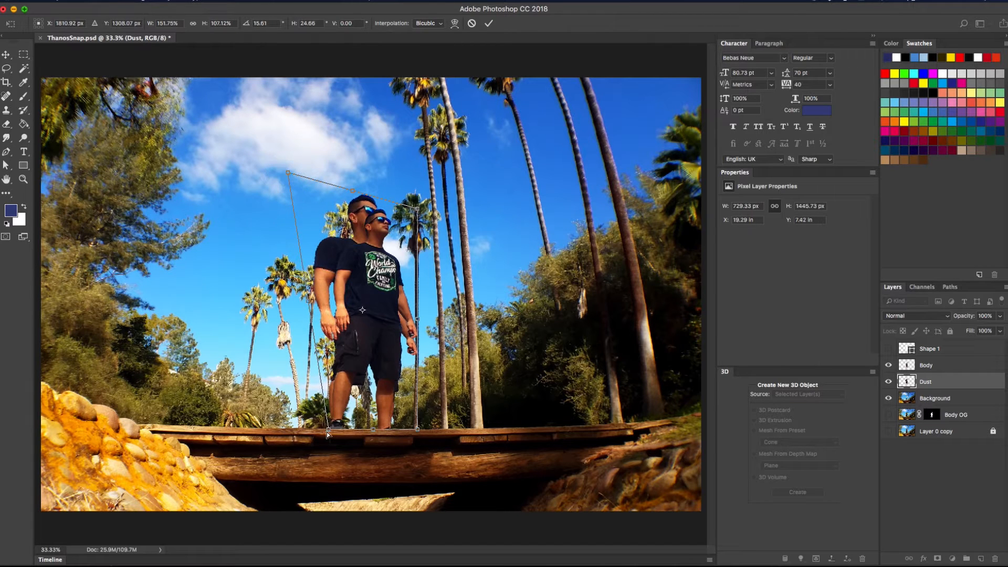
left_click_drag(326, 431, 300, 428)
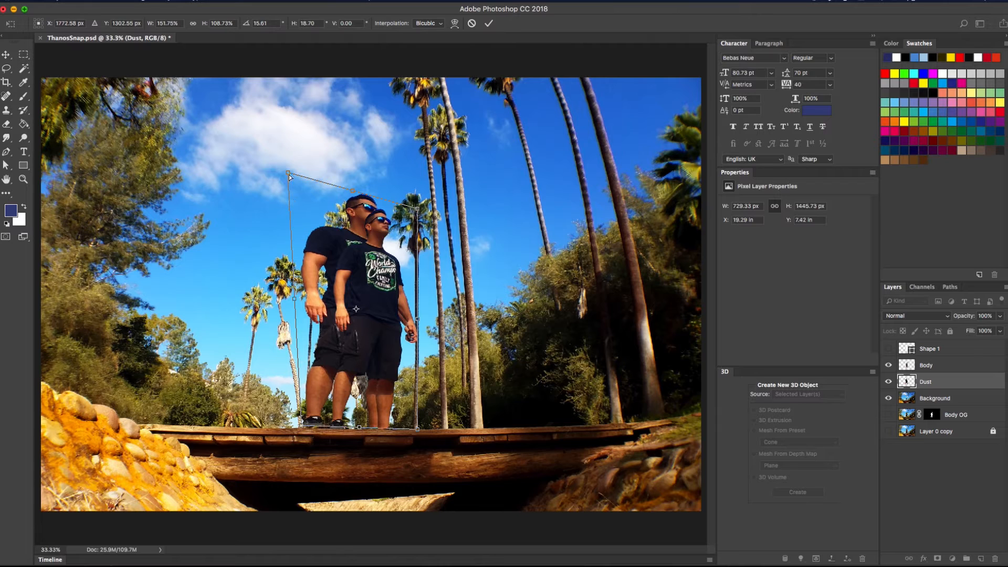
left_click_drag(288, 173, 265, 144)
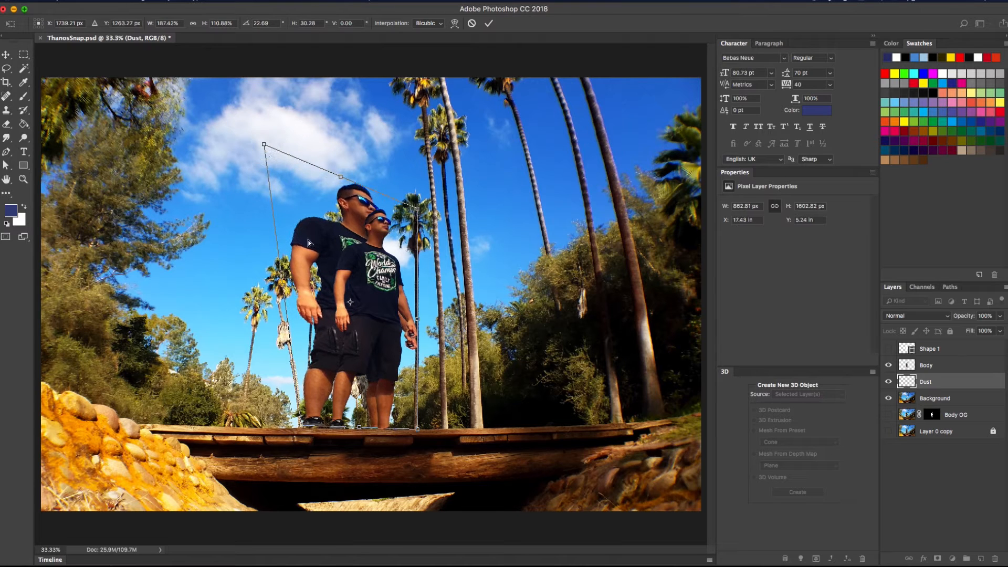
left_click_drag(301, 428, 295, 428)
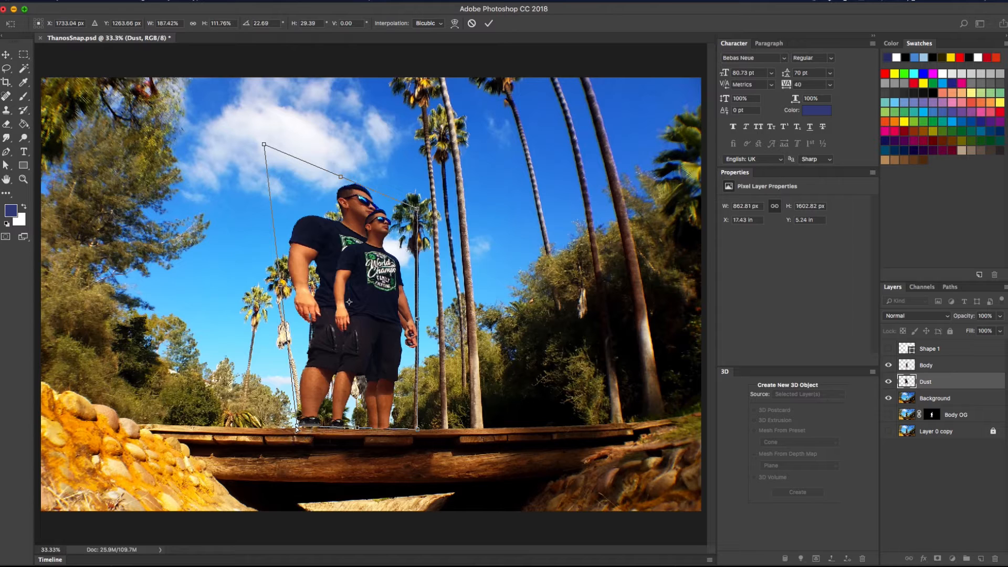
key("super+plus")
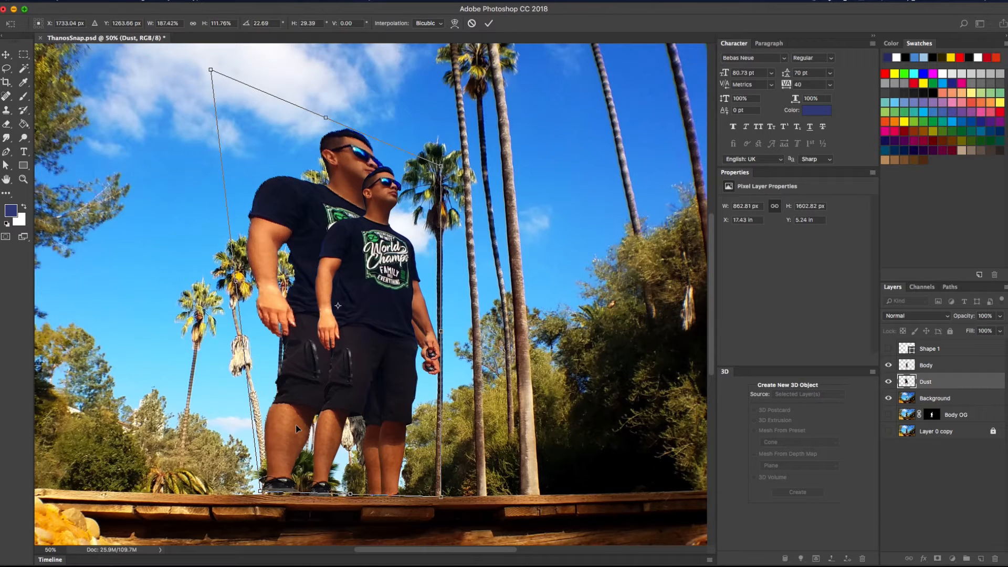
key("Return")
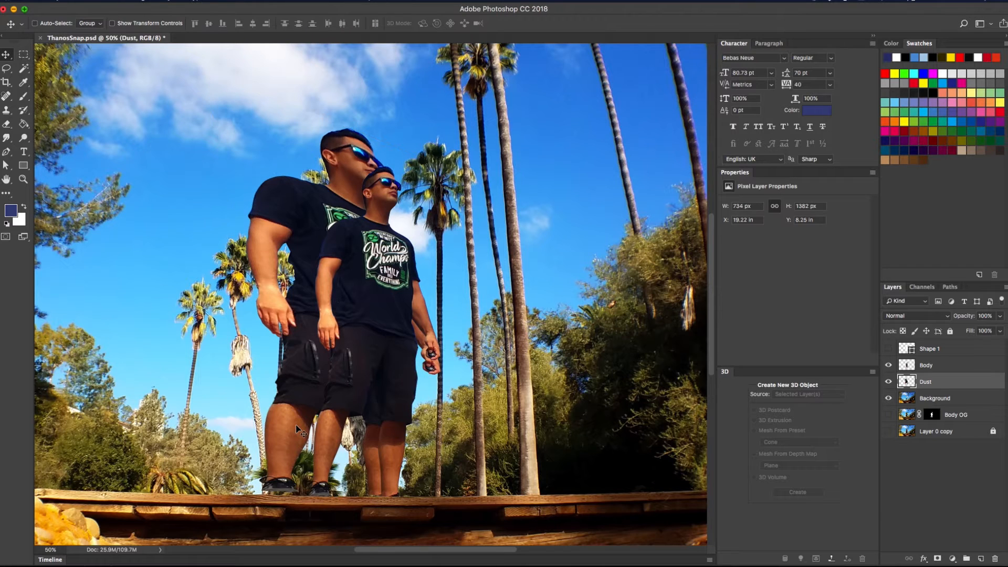
Select the Smudge Tool from the blur tool group and raise its brush to 100 px
left_click(7, 141)
left_click(47, 137)
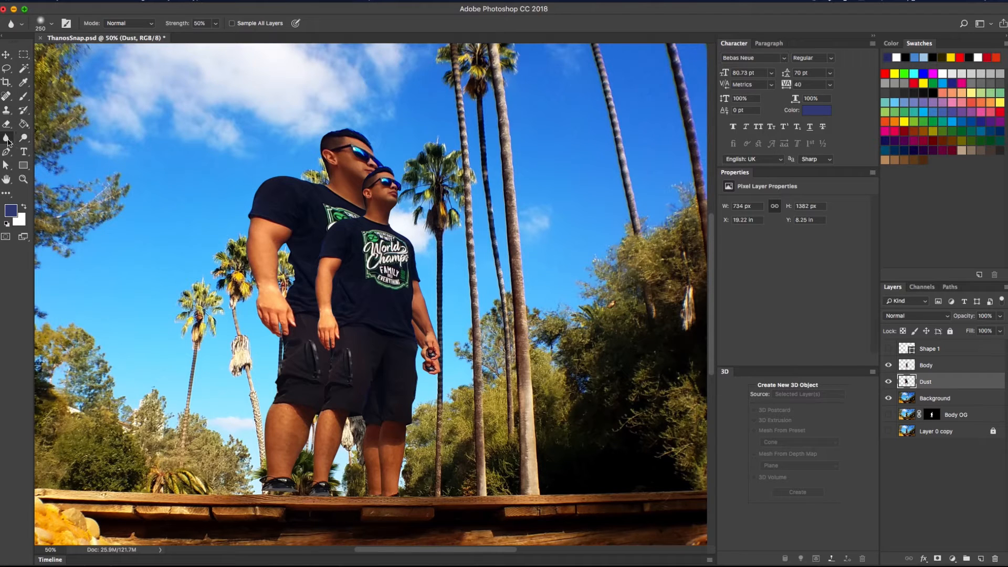
left_click(7, 139)
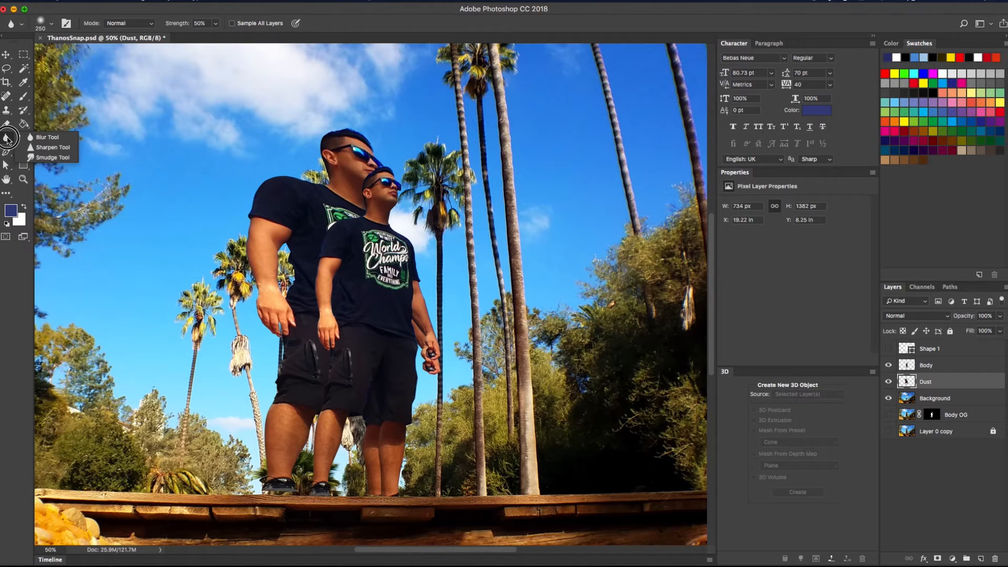
left_click(51, 157)
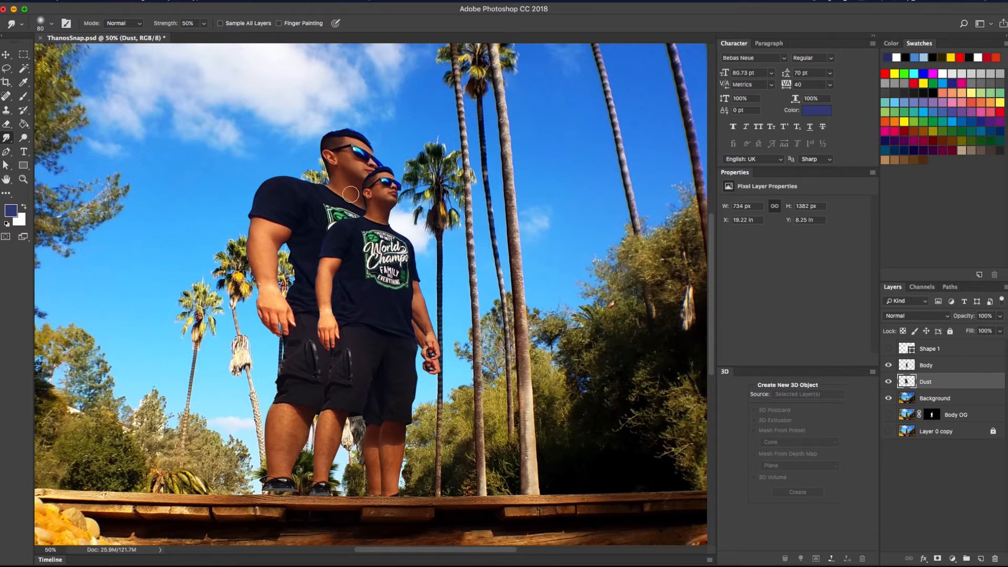
key("bracketright")
key("bracketright")
Smear the Dust figure's hair, sunglasses, neck and shoulder up-left
mouse_move(349, 208)
left_mouse_down()
mouse_move(263, 144)
mouse_move(345, 204)
mouse_move(247, 114)
left_mouse_up()
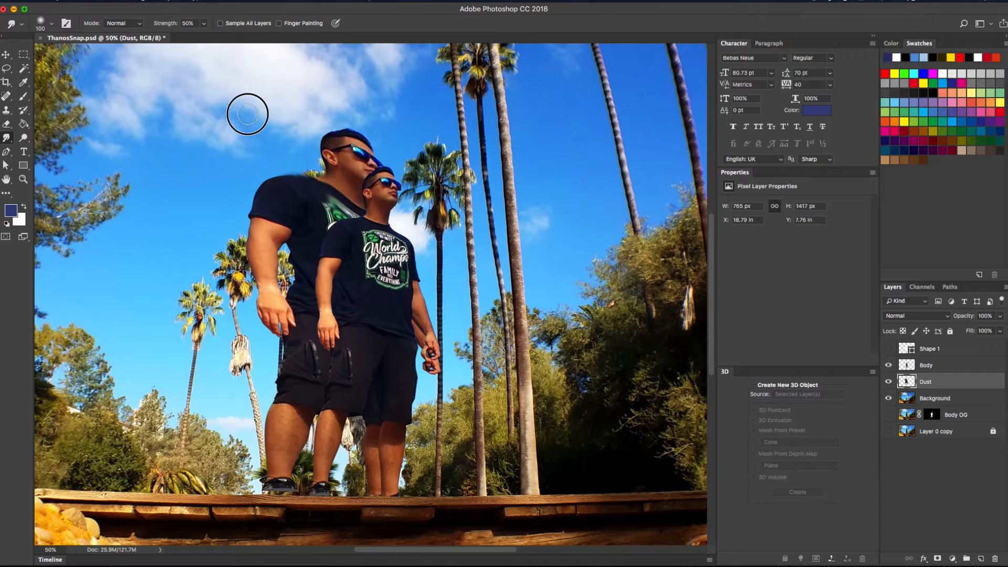
left_click_drag(360, 178, 263, 91)
mouse_move(348, 150)
left_mouse_down()
mouse_move(278, 81)
mouse_move(351, 138)
mouse_move(301, 68)
left_mouse_up()
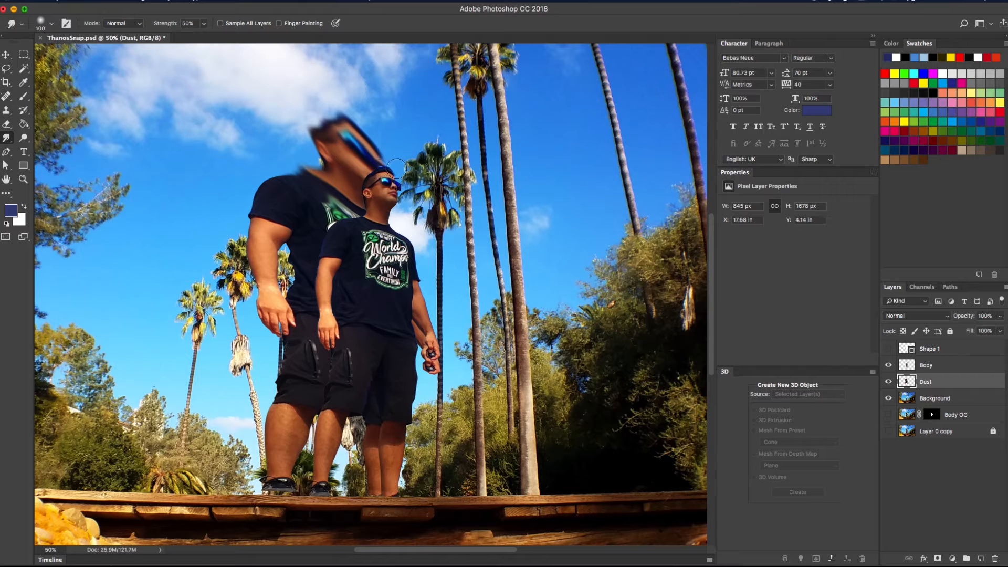
mouse_move(322, 165)
left_mouse_down()
mouse_move(266, 111)
mouse_move(258, 83)
left_mouse_up()
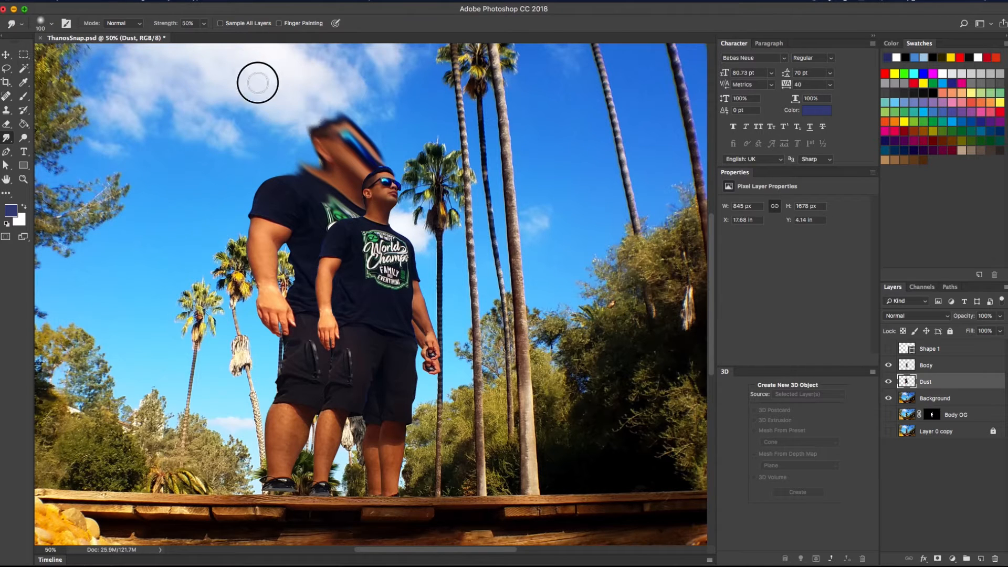
left_click_drag(320, 128, 284, 105)
mouse_move(313, 201)
left_mouse_down()
mouse_move(198, 113)
mouse_move(270, 189)
mouse_move(231, 152)
left_mouse_up()
With the brush enlarged to 150, smear the sleeve, forearm and hand up-left
key("bracketright")
key("bracketright")
key("bracketright")
left_click_drag(284, 227, 221, 165)
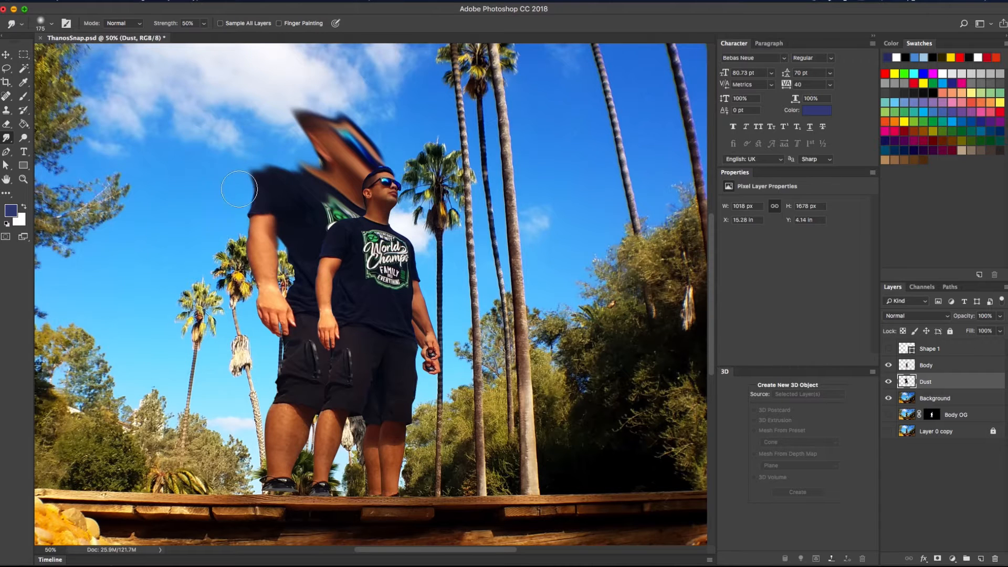
left_click_drag(284, 255, 236, 194)
left_click_drag(263, 226, 205, 152)
left_click_drag(275, 262, 237, 210)
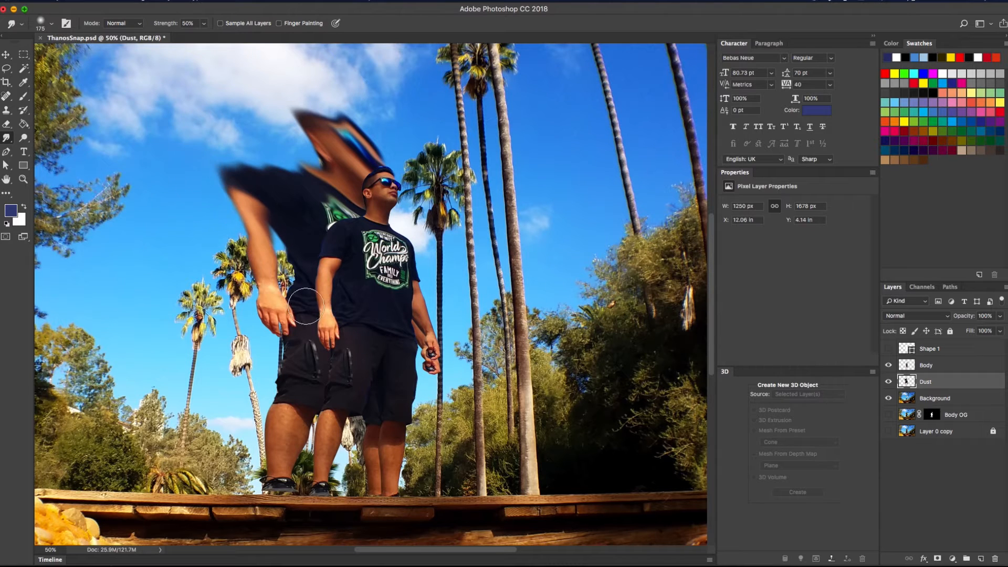
mouse_move(289, 278)
left_mouse_down()
mouse_move(252, 223)
mouse_move(268, 242)
mouse_move(269, 228)
mouse_move(247, 225)
left_mouse_up()
left_click_drag(331, 286, 262, 227)
left_click_drag(332, 327, 274, 280)
mouse_move(313, 319)
left_mouse_down()
mouse_move(295, 299)
mouse_move(289, 308)
mouse_move(313, 327)
mouse_move(285, 324)
mouse_move(308, 324)
mouse_move(318, 303)
mouse_move(286, 296)
mouse_move(305, 304)
mouse_move(310, 270)
mouse_move(305, 238)
left_mouse_up()
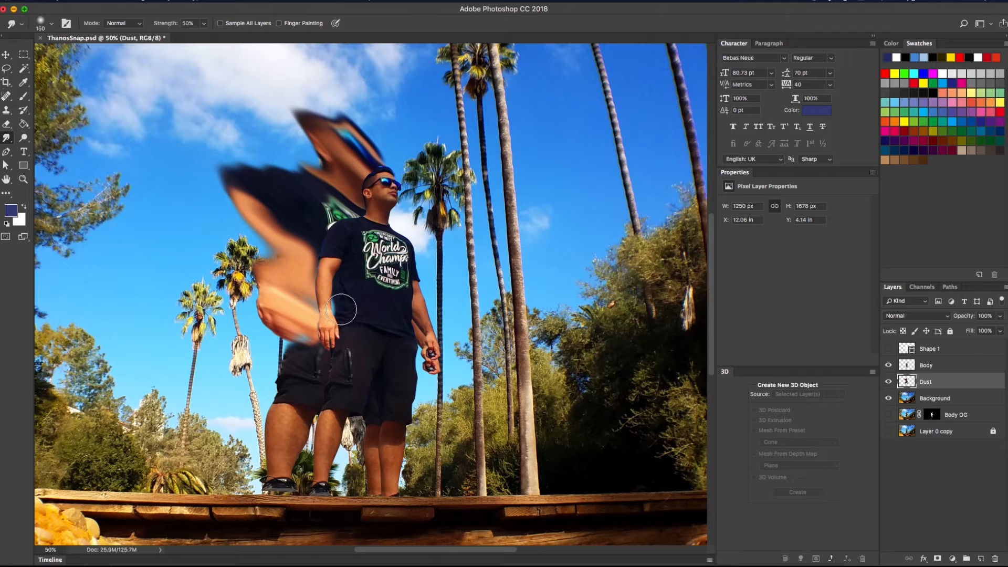
Pull the Dust figure's forearm, hand and shirt up-left into long spikes
key("bracketright")
key("bracketright")
key("bracketright")
key("bracketleft")
key("bracketleft")
key("bracketleft")
key("bracketleft")
mouse_move(287, 296)
left_mouse_down()
mouse_move(304, 302)
mouse_move(299, 254)
mouse_move(275, 273)
mouse_move(181, 200)
left_mouse_up()
left_click_drag(270, 273, 112, 164)
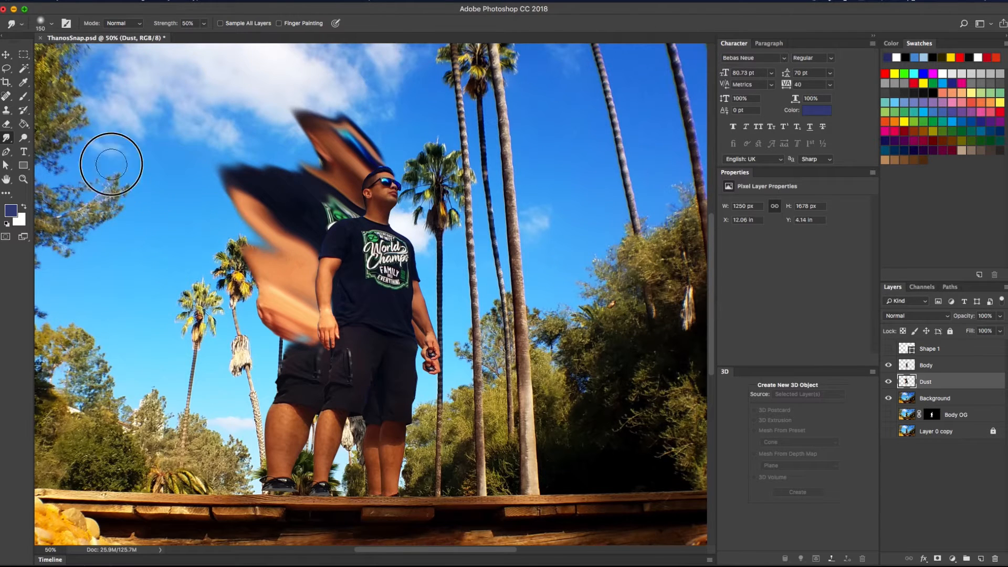
mouse_move(267, 308)
left_mouse_down()
mouse_move(99, 227)
mouse_move(136, 104)
left_mouse_up()
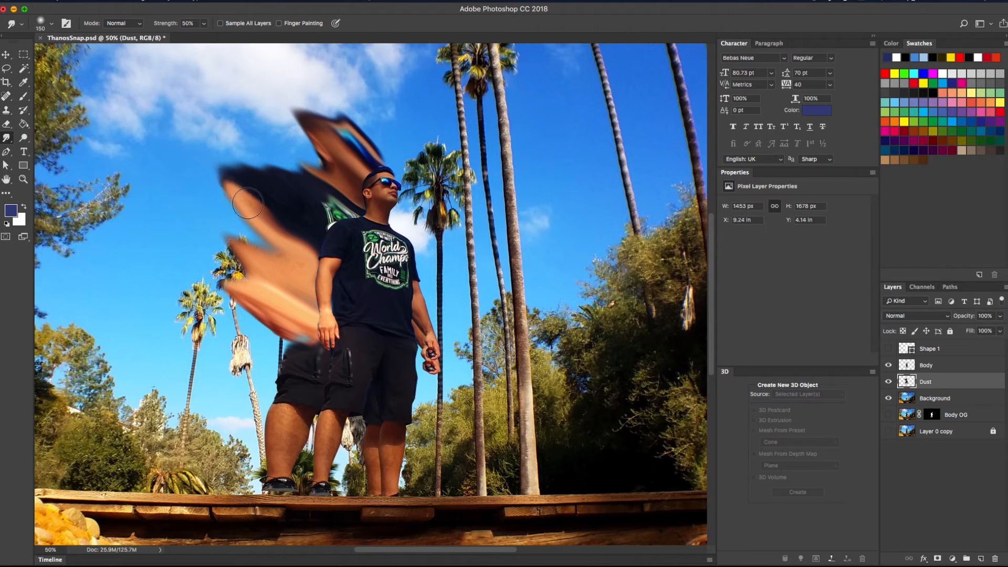
left_click_drag(257, 205, 209, 161)
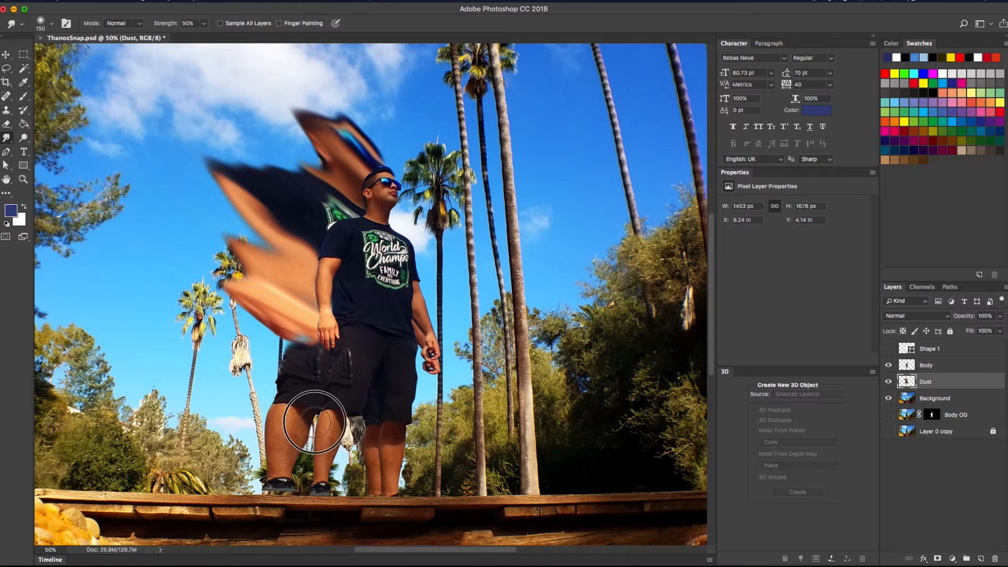
Smear the lower leg, shoe, calf and shorts up-left into pointed streaks
mouse_move(321, 459)
left_mouse_down()
mouse_move(289, 484)
mouse_move(307, 492)
mouse_move(271, 479)
mouse_move(265, 430)
mouse_move(277, 429)
mouse_move(224, 387)
left_mouse_up()
mouse_move(288, 398)
left_mouse_down()
mouse_move(206, 350)
mouse_move(177, 309)
left_mouse_up()
left_click_drag(288, 373, 205, 328)
left_click_drag(273, 424, 199, 377)
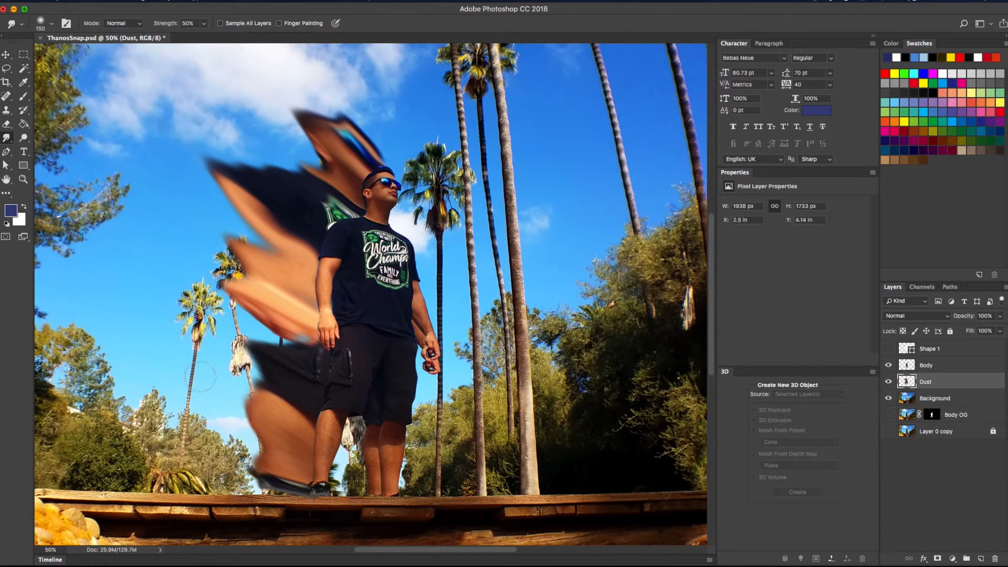
mouse_move(263, 456)
left_mouse_down()
mouse_move(199, 363)
mouse_move(251, 350)
mouse_move(152, 221)
left_mouse_up()
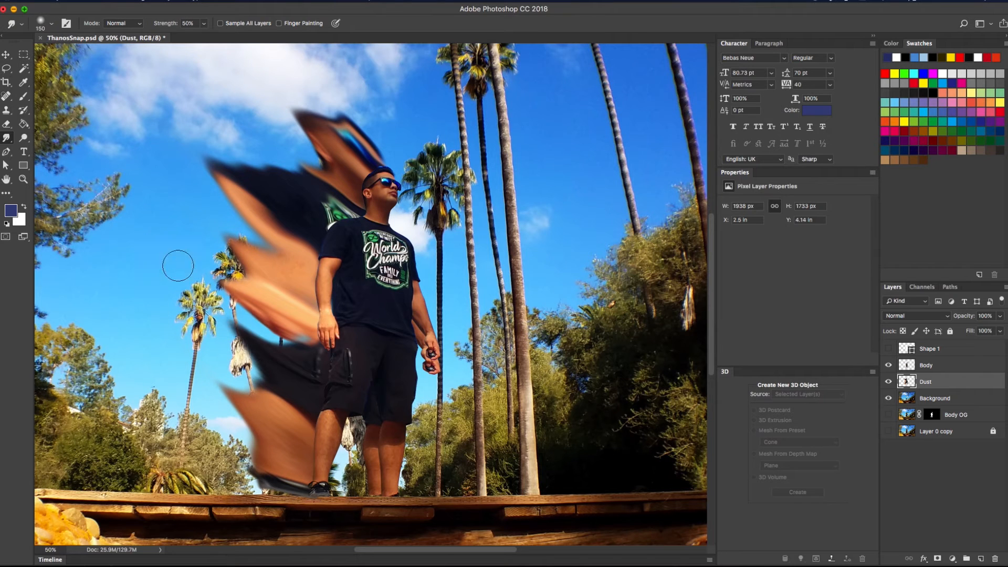
left_click_drag(304, 338, 196, 243)
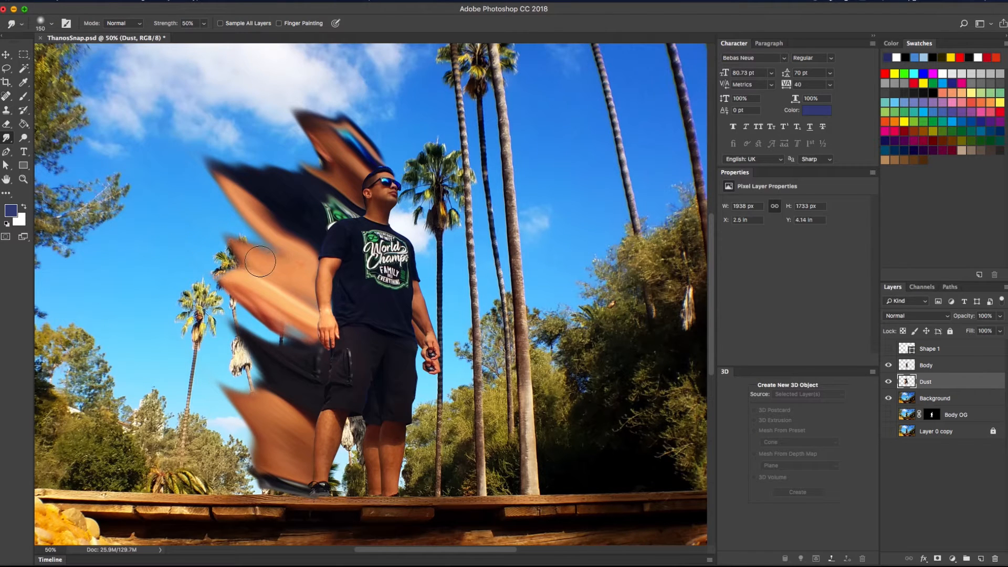
Extend the arm, neck, head and shoe smears further up-left and blend the dark streak
mouse_move(261, 262)
left_mouse_down()
mouse_move(209, 192)
mouse_move(191, 106)
left_mouse_up()
mouse_move(310, 169)
left_mouse_down()
mouse_move(279, 130)
mouse_move(256, 71)
left_mouse_up()
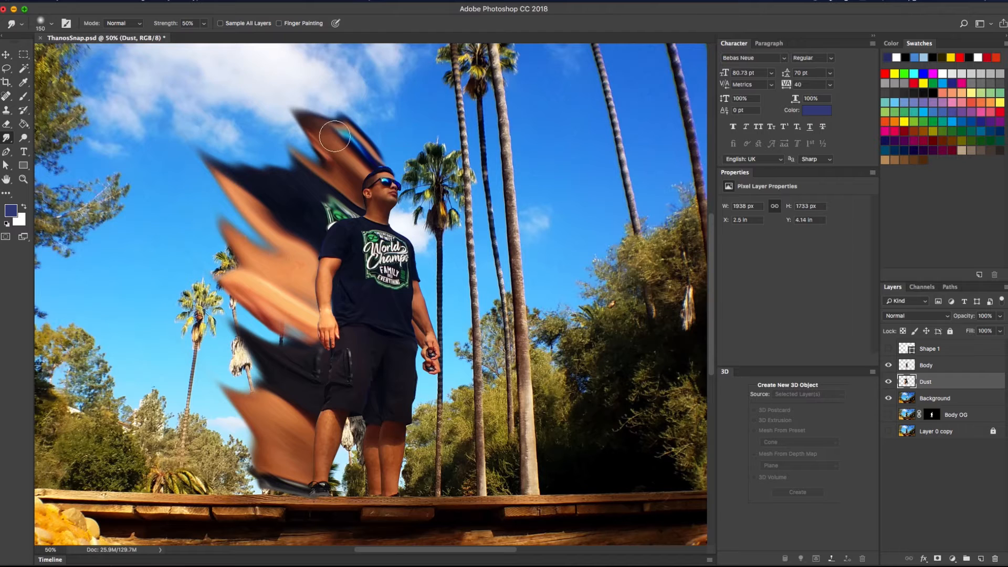
mouse_move(335, 136)
left_mouse_down()
mouse_move(281, 62)
mouse_move(254, 79)
left_mouse_up()
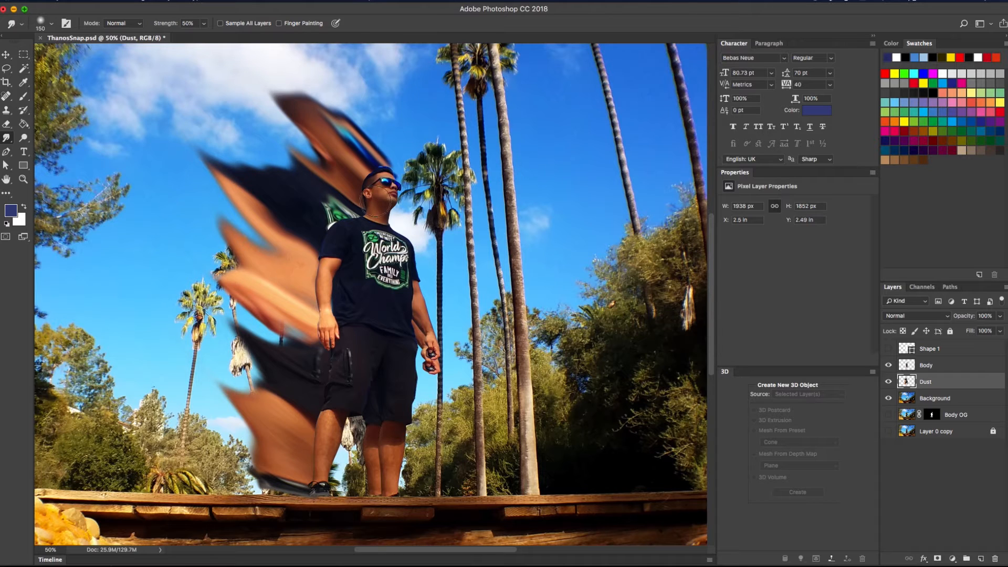
left_click_drag(255, 479, 132, 399)
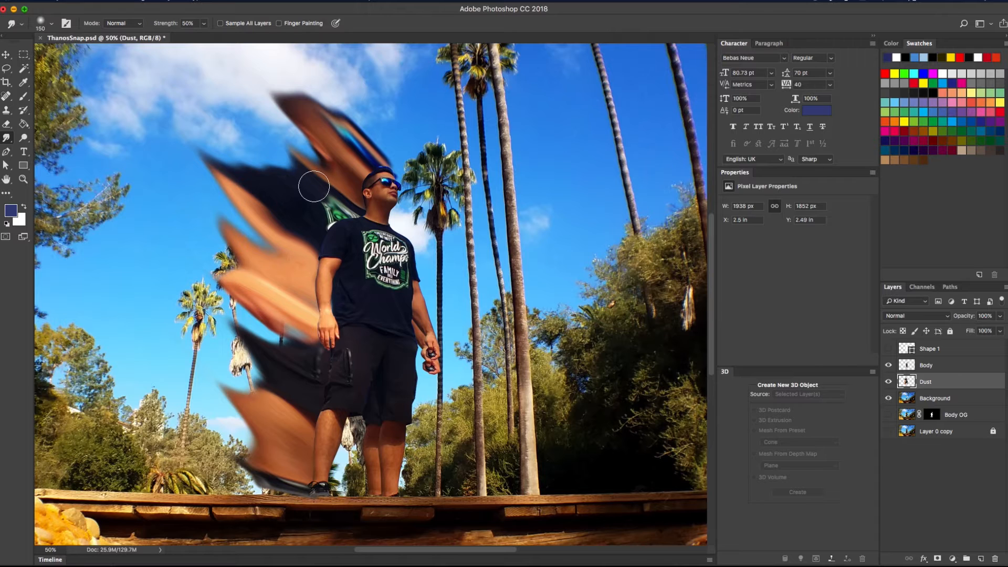
mouse_move(314, 186)
left_mouse_down()
mouse_move(229, 114)
mouse_move(279, 142)
mouse_move(304, 175)
mouse_move(267, 150)
left_mouse_up()
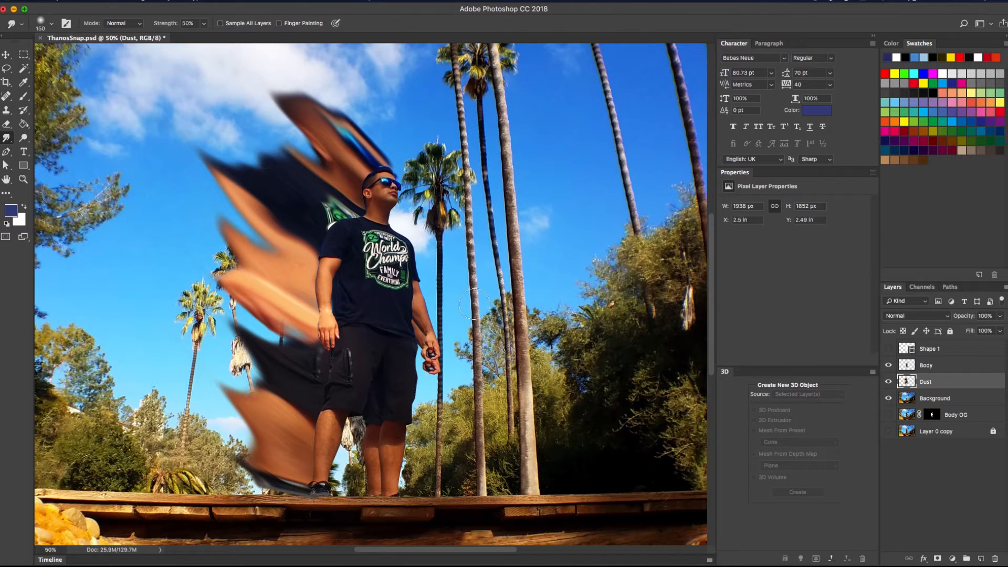
left_click(7, 54)
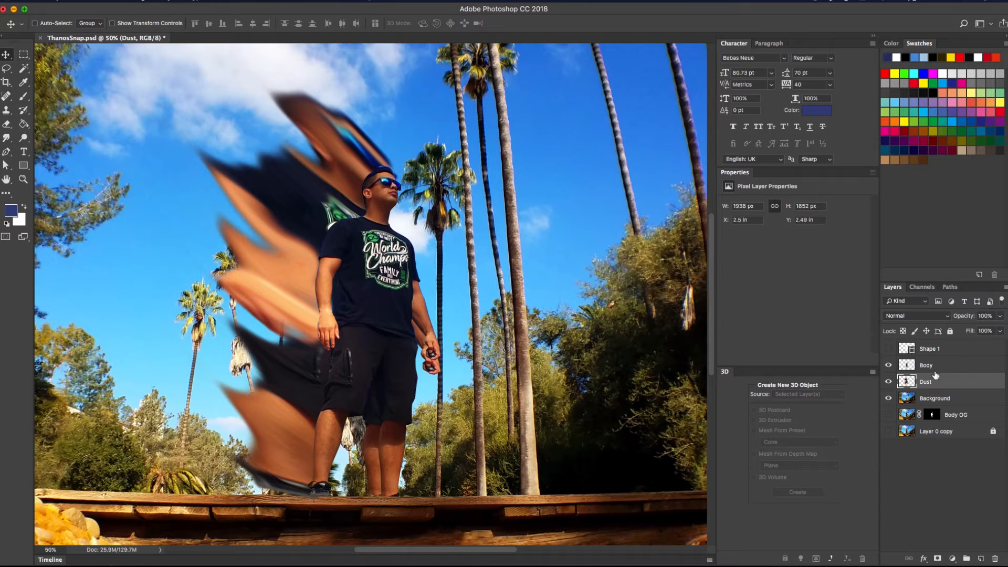
Add a white mask to the Dust layer and set up the Brush tool with black
left_click(938, 560)
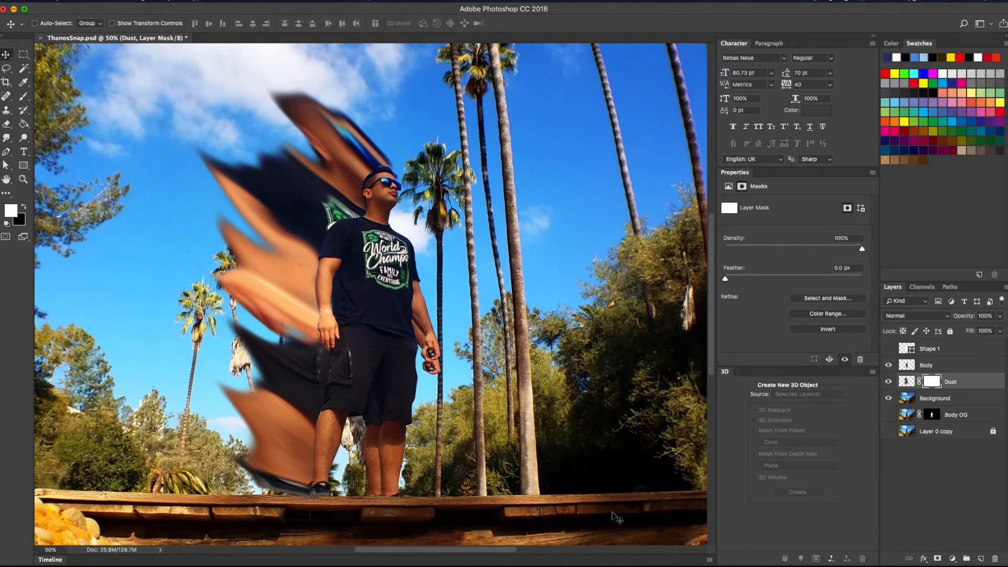
left_click(24, 98)
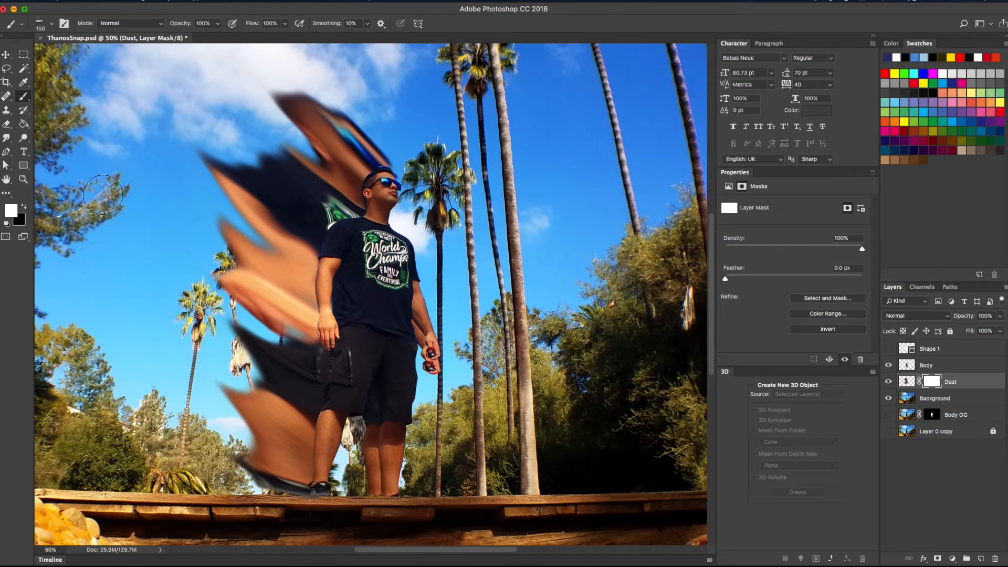
left_click(25, 209)
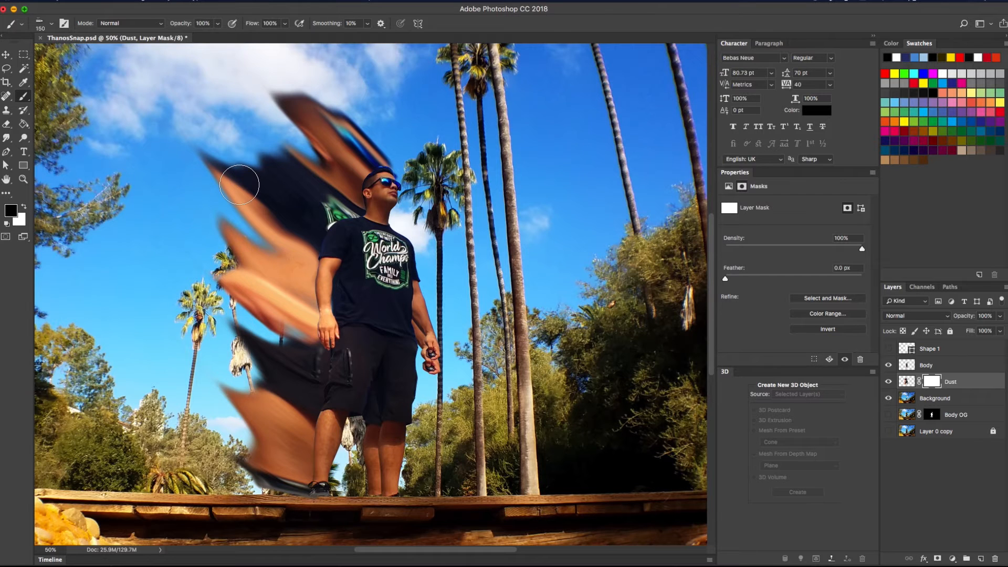
key("super+minus")
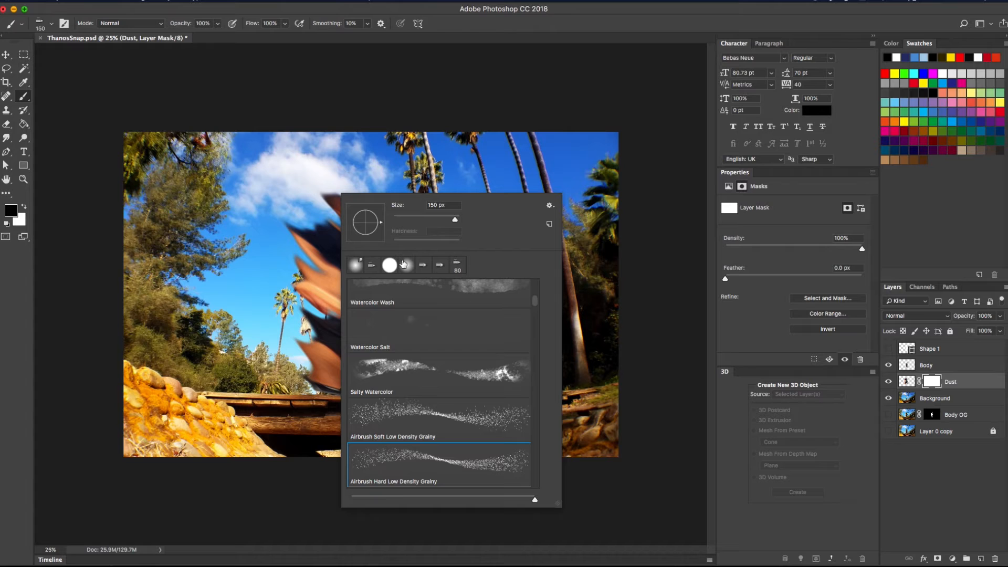
left_click_drag(533, 302, 534, 275)
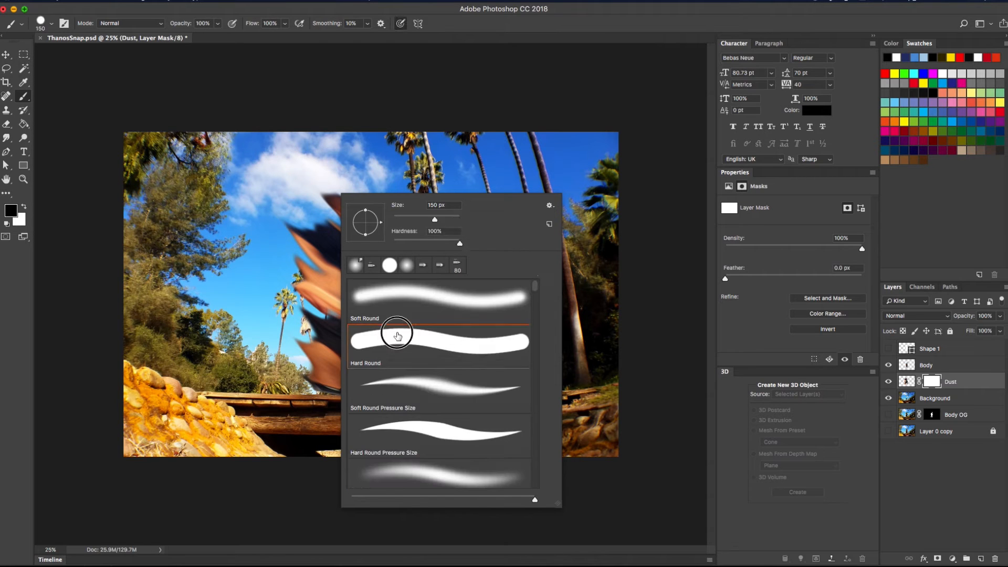
Choose a large Hard Round brush and paint black over the canvas to hide the streaks
double_click(395, 332)
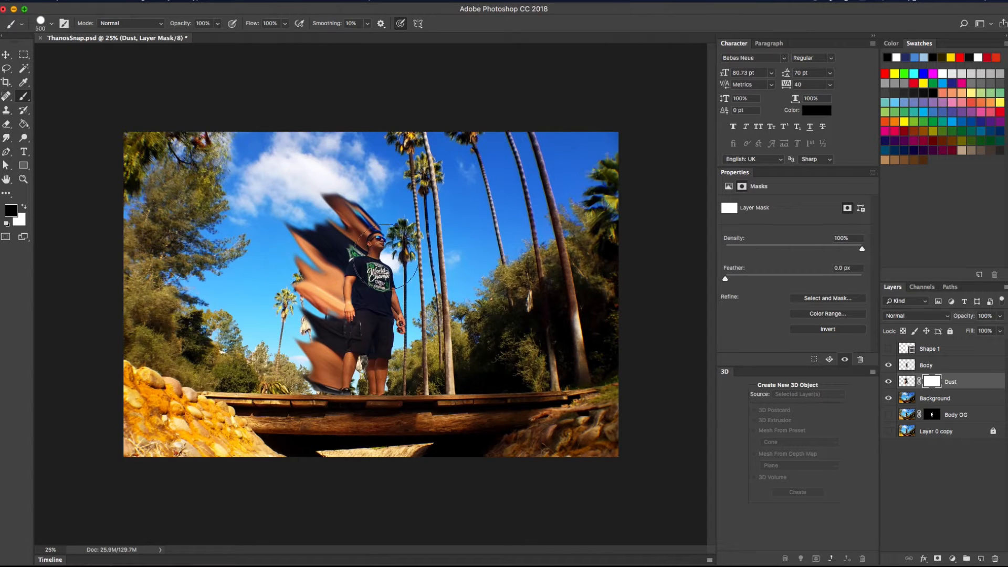
key("bracketright")
key("bracketright")
key("bracketright")
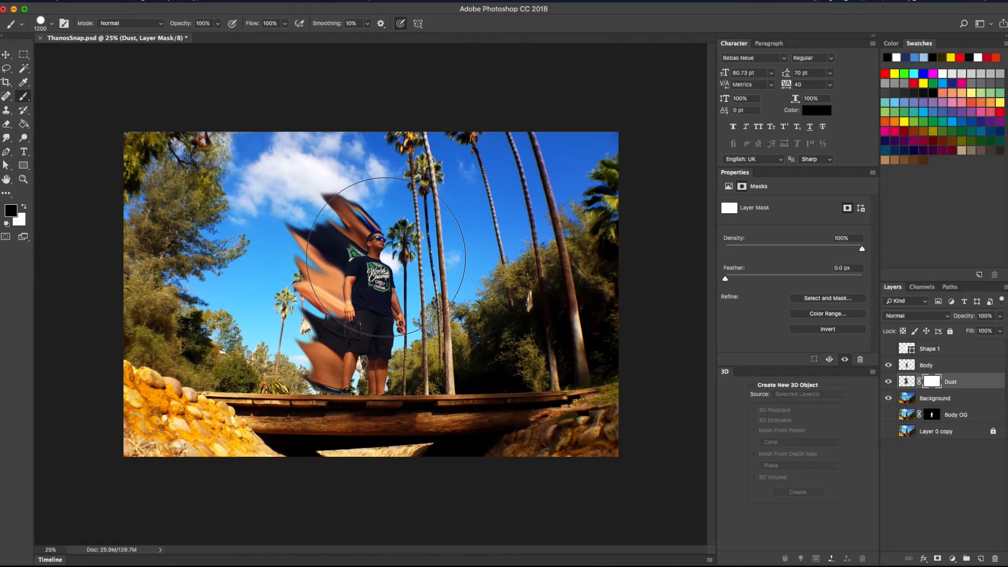
key("bracketright")
key("bracketright")
key("bracketright")
key("bracketright")
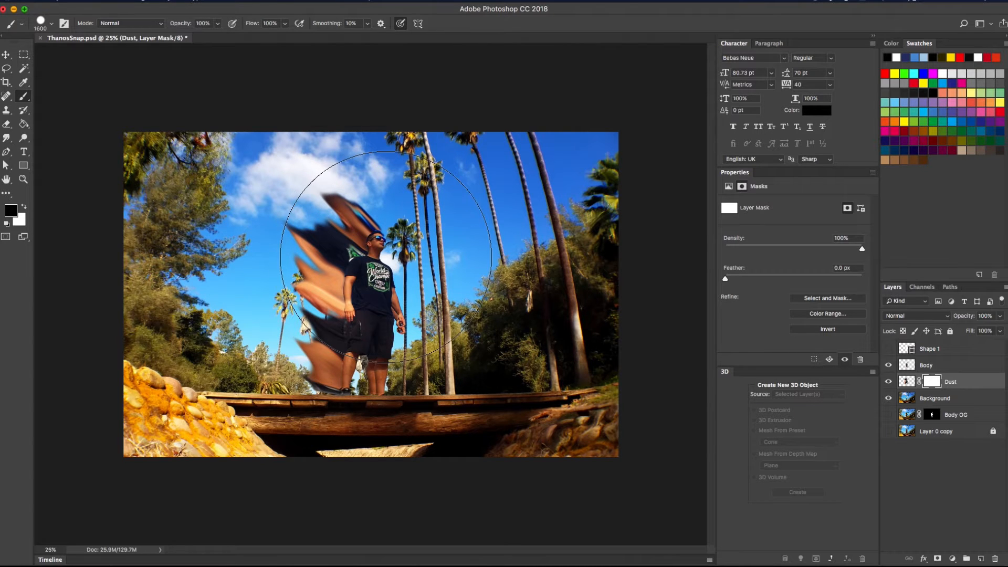
key("bracketleft")
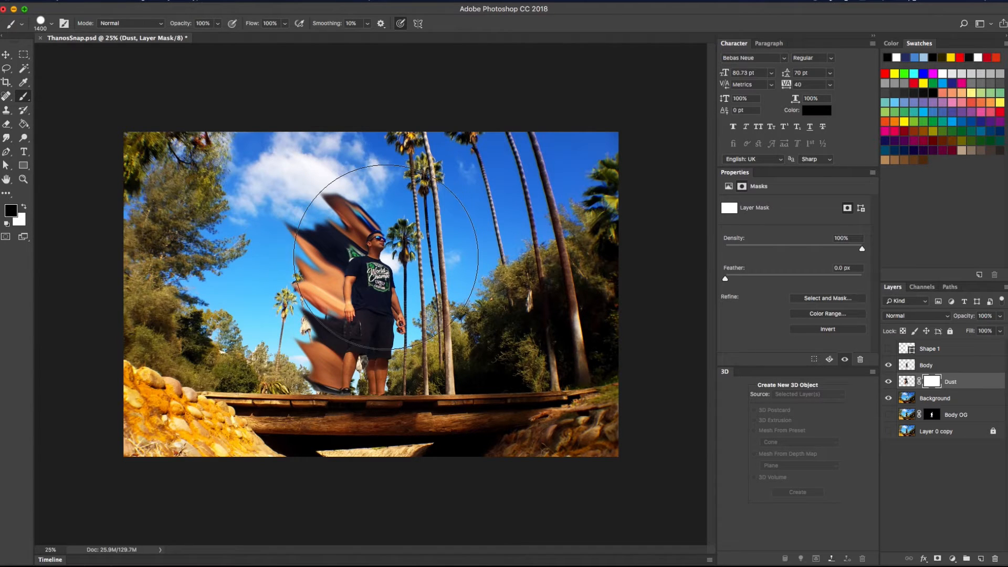
key("bracketright")
key("bracketright")
key("bracketright")
mouse_move(420, 234)
left_mouse_down()
mouse_move(131, 206)
mouse_move(583, 223)
mouse_move(188, 270)
mouse_move(169, 324)
mouse_move(120, 376)
mouse_move(588, 467)
mouse_move(476, 210)
mouse_move(160, 281)
mouse_move(506, 450)
mouse_move(613, 196)
mouse_move(597, 191)
left_mouse_up()
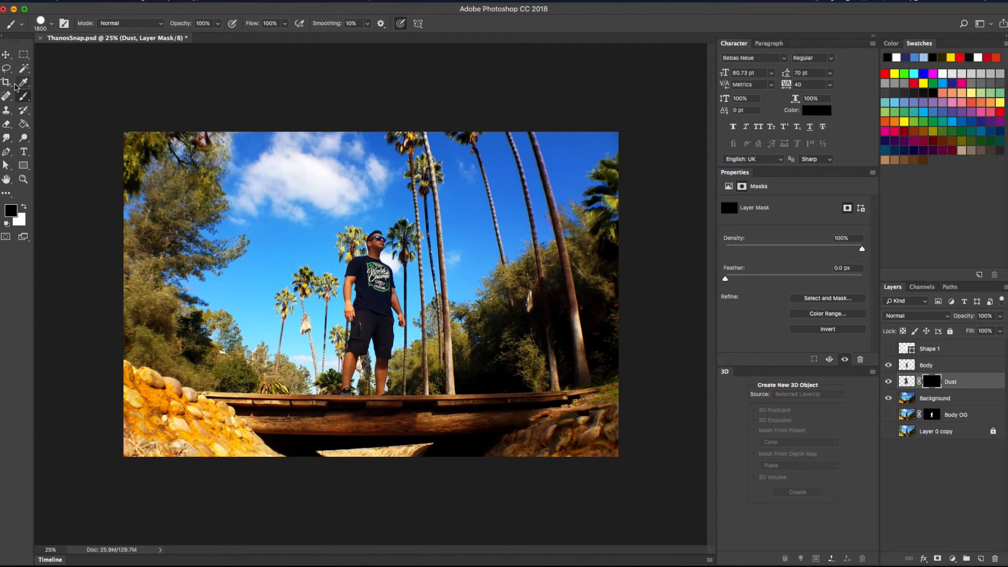
Zoom in on the man, select Body, and add a white layer mask to it
key("v")
key("super+plus")
key("super+plus")
key("super+plus")
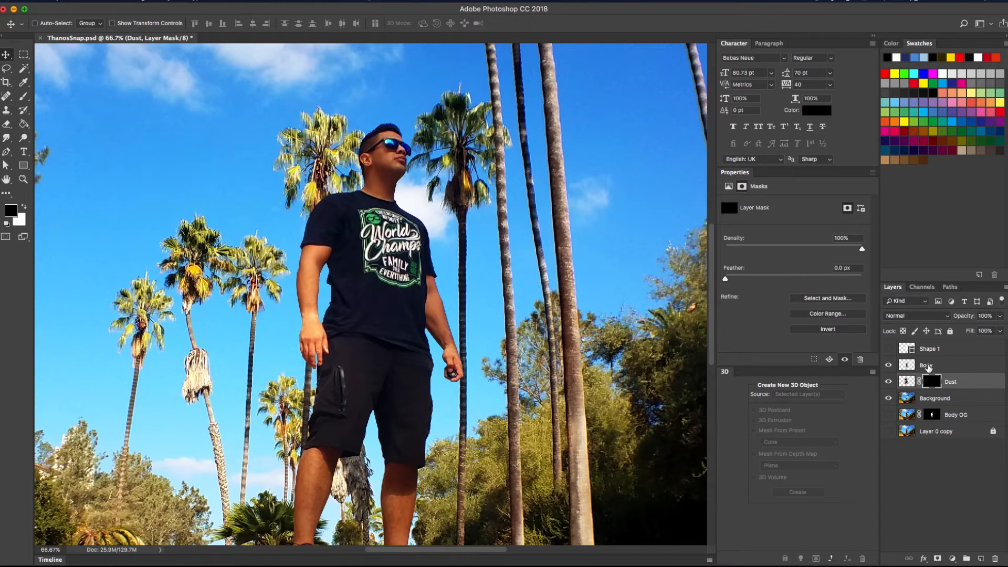
left_click(928, 367)
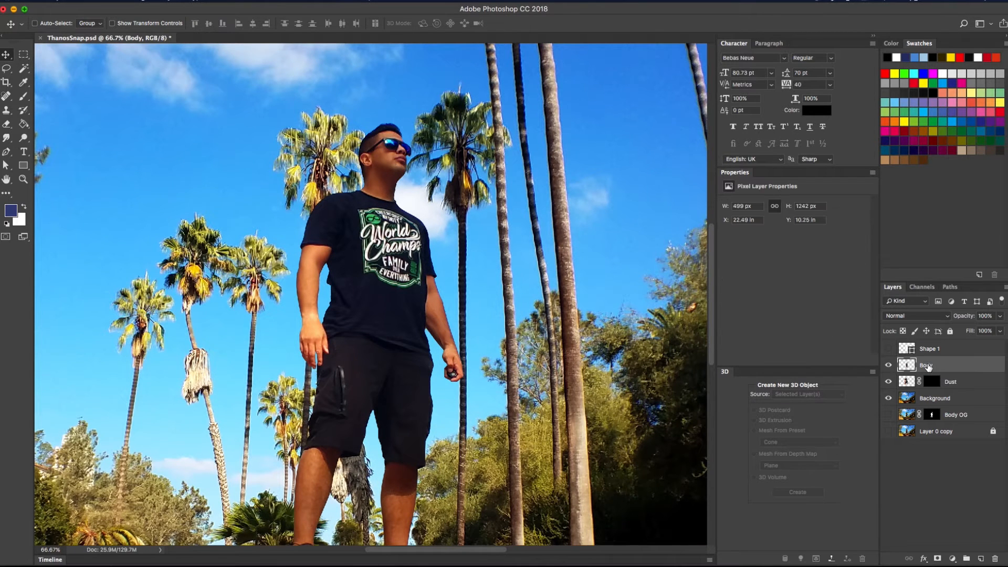
left_click(939, 560)
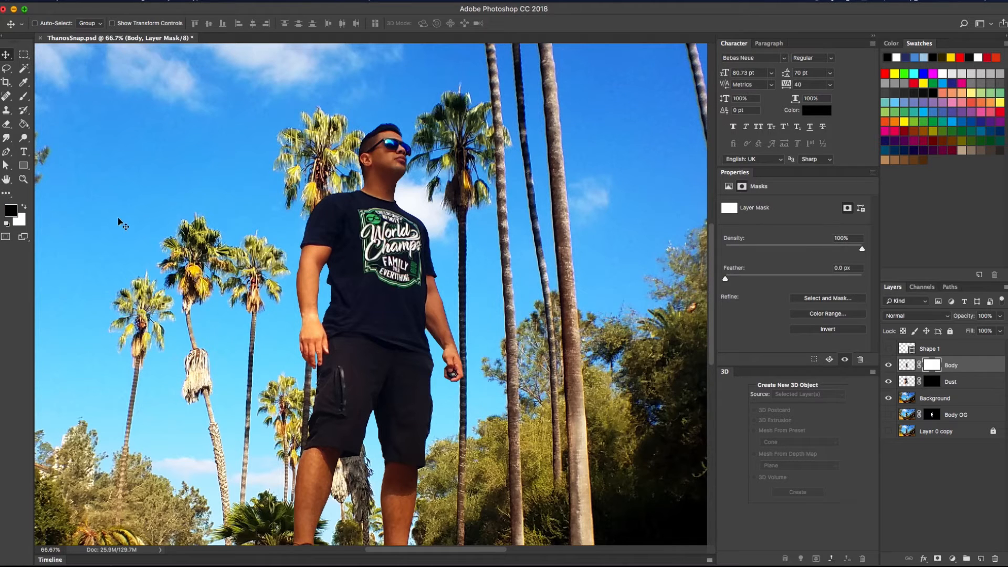
left_click(23, 97)
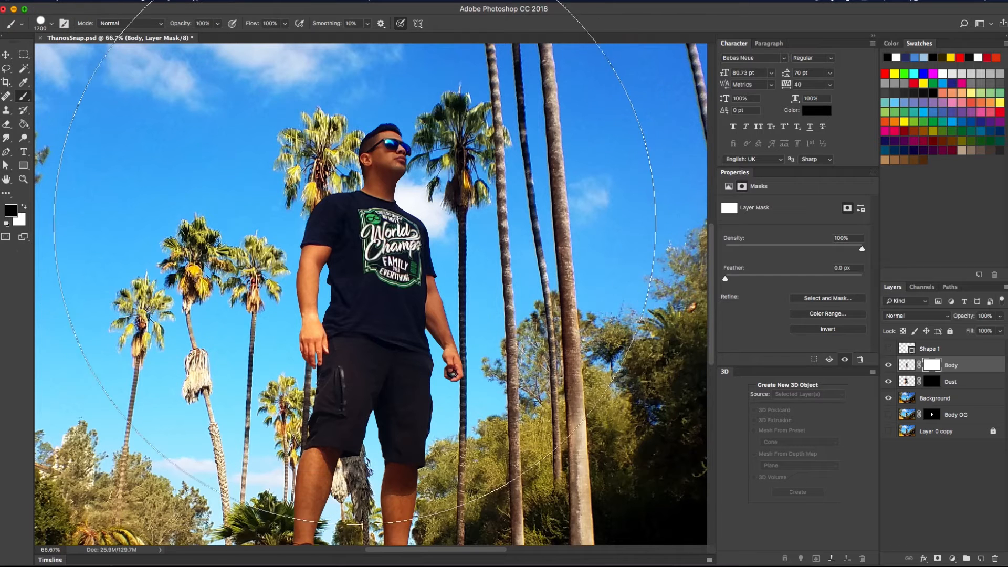
Shrink the brush and choose the Airbrush Hard Low Density Grainy preset at 300 px
key("bracketleft")
key("bracketleft")
key("bracketleft")
key("bracketleft")
key("bracketleft")
key("bracketleft")
key("bracketleft")
key("bracketleft")
key("bracketleft")
key("bracketleft")
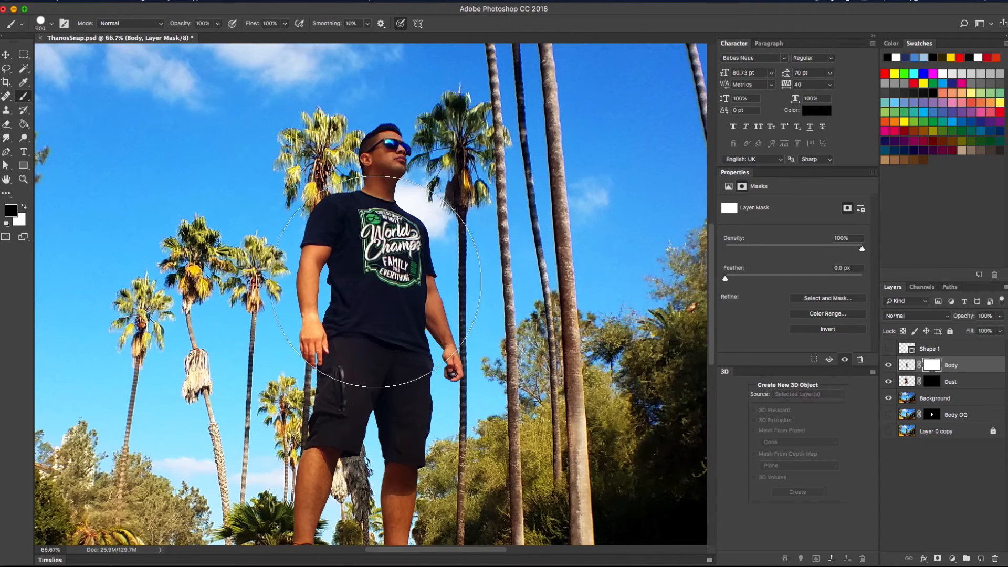
key("bracketleft")
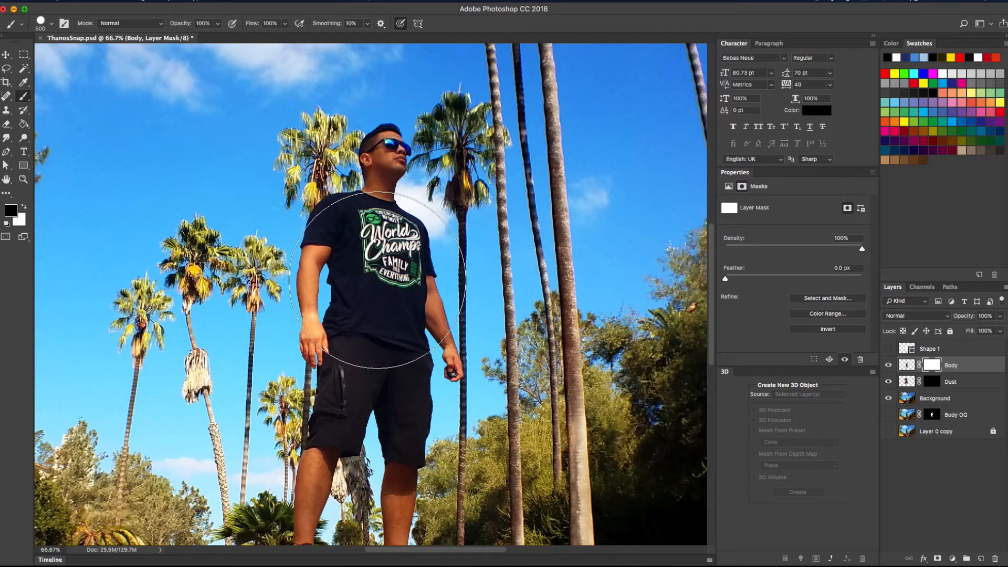
right_click(377, 280)
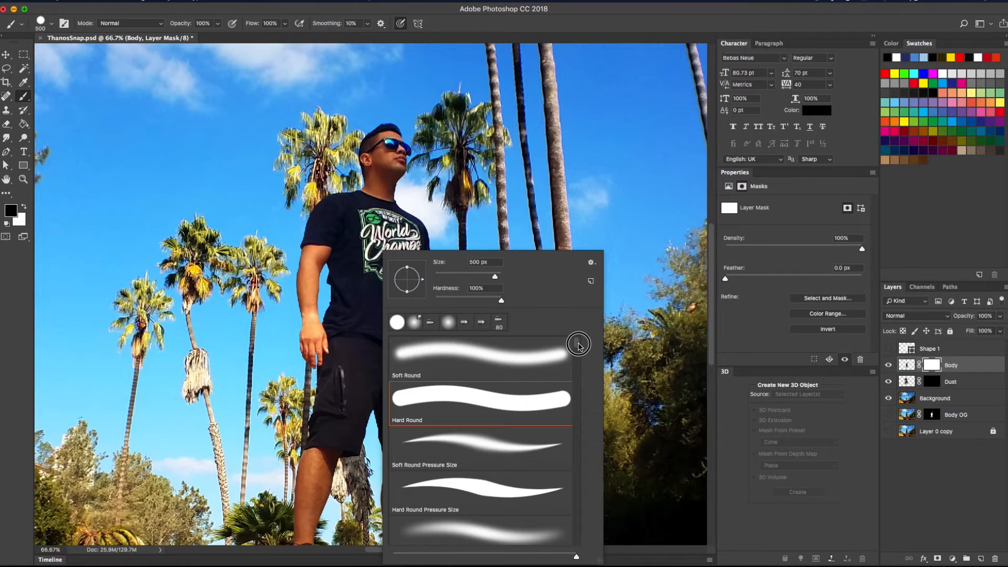
scroll(579, 345, "down", 10)
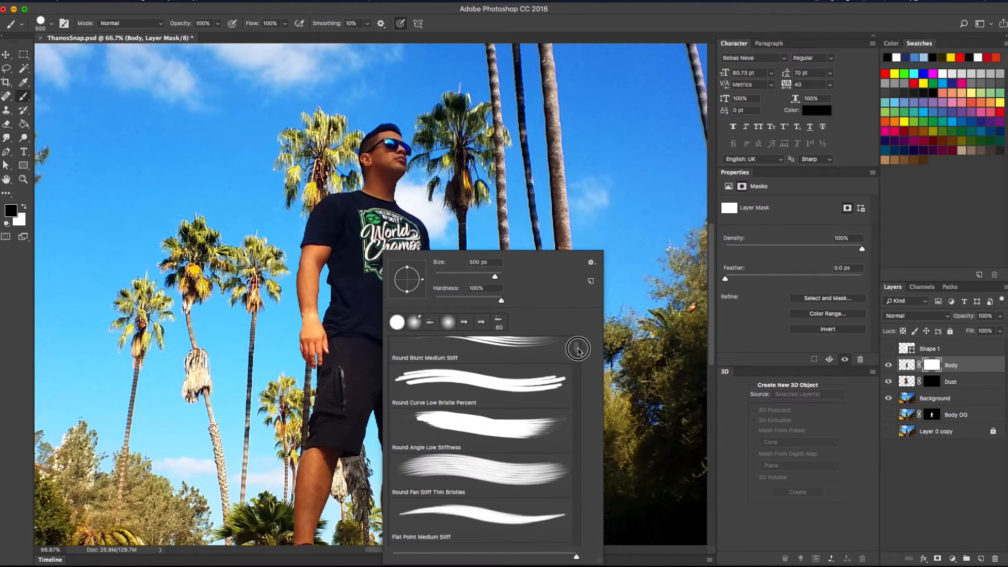
scroll(513, 376, "down", 4)
left_click_drag(578, 350, 578, 363)
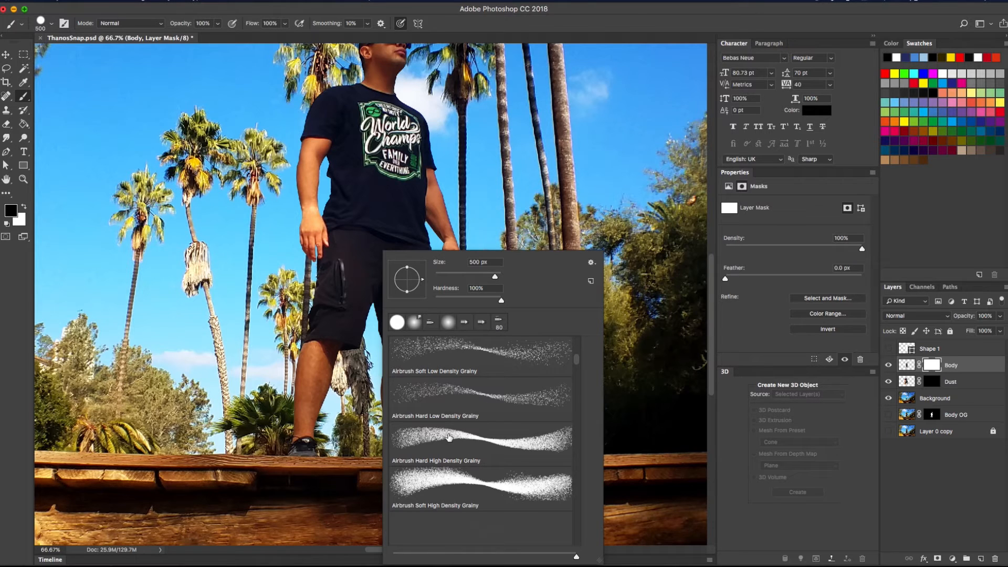
double_click(463, 397)
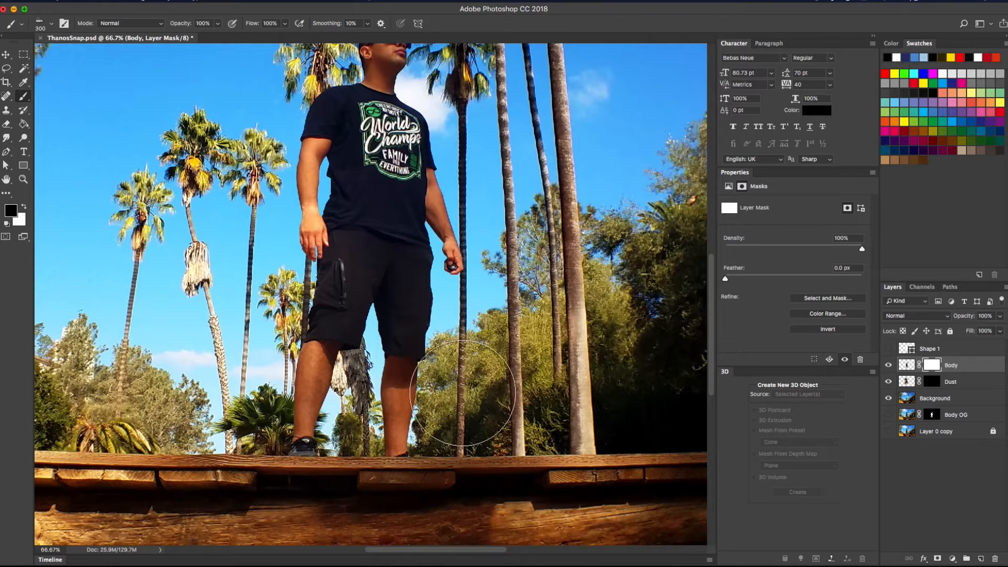
Paint black on the Body mask to speckle away the left shoulder, hair and ear, resizing the brush
scroll(366, 255, "up", 5)
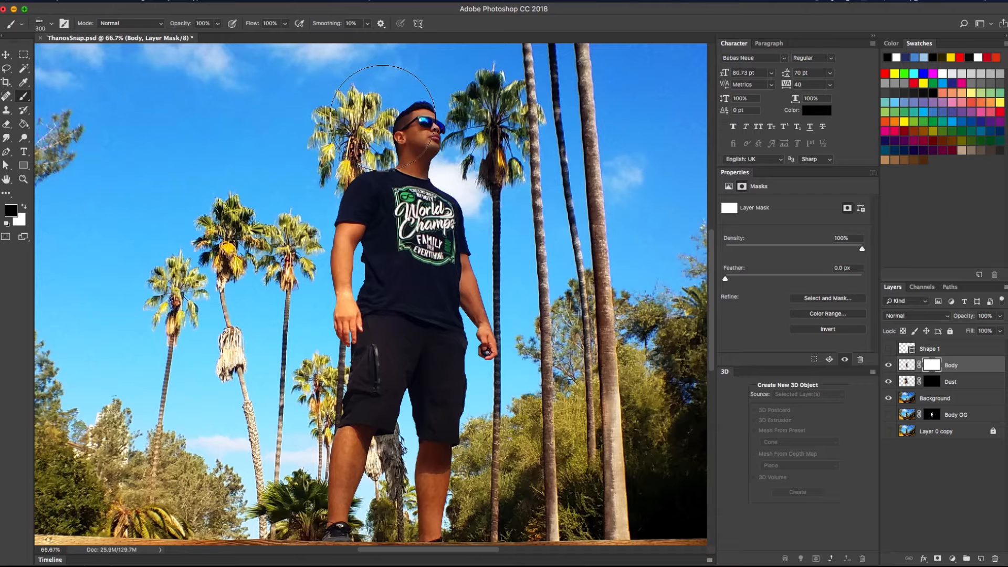
left_click_drag(388, 161, 351, 198)
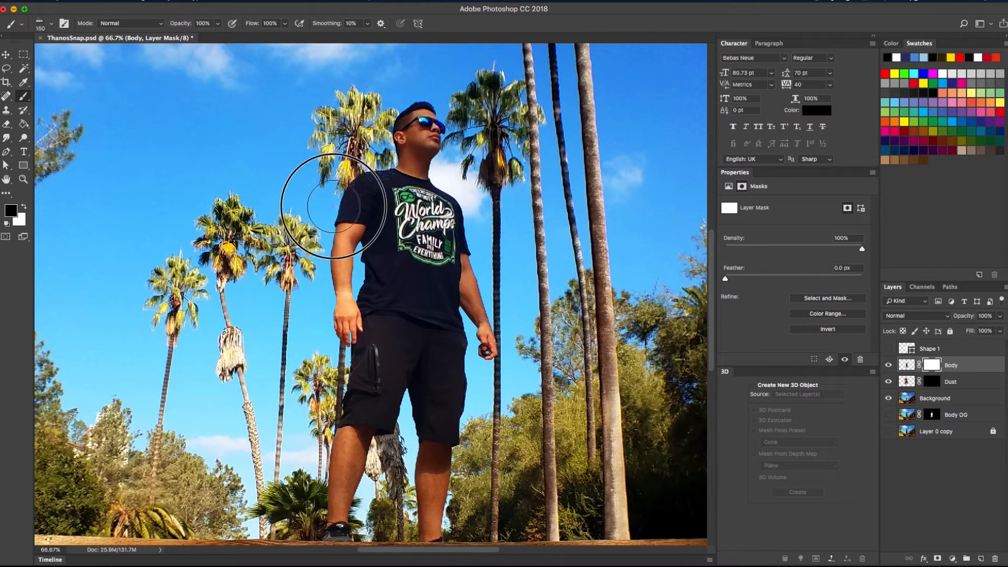
key("bracketleft")
key("bracketleft")
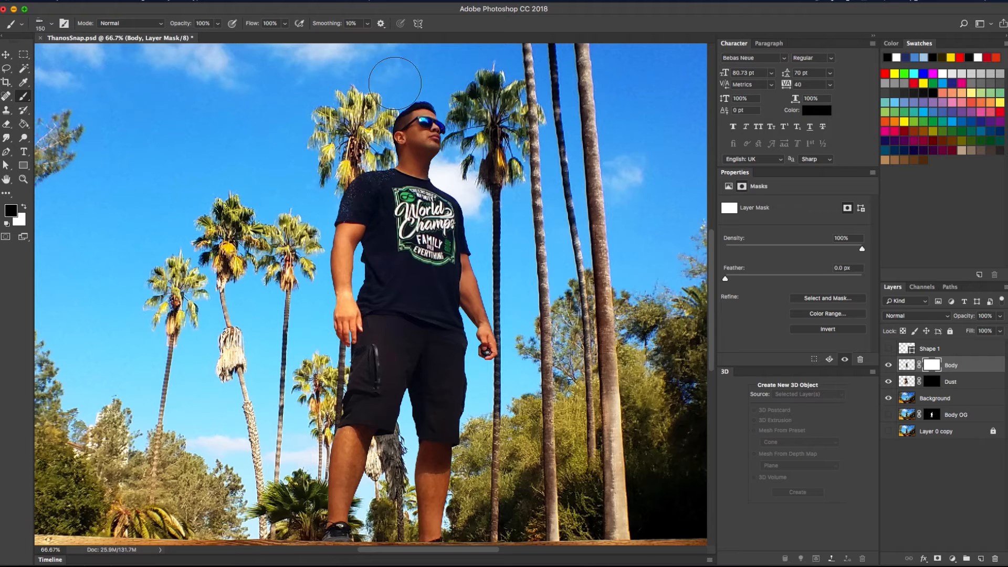
mouse_move(404, 118)
left_mouse_down()
mouse_move(395, 166)
mouse_move(378, 181)
mouse_move(397, 156)
mouse_move(394, 171)
mouse_move(339, 190)
mouse_move(353, 180)
mouse_move(329, 230)
mouse_move(328, 256)
mouse_move(338, 209)
mouse_move(329, 316)
mouse_move(338, 269)
mouse_move(333, 300)
mouse_move(327, 261)
mouse_move(349, 183)
mouse_move(325, 267)
mouse_move(357, 172)
mouse_move(347, 185)
mouse_move(370, 174)
mouse_move(338, 202)
mouse_move(323, 247)
mouse_move(328, 277)
mouse_move(335, 248)
mouse_move(345, 402)
mouse_move(361, 371)
mouse_move(354, 334)
mouse_move(330, 465)
mouse_move(336, 412)
mouse_move(323, 454)
mouse_move(336, 454)
mouse_move(325, 447)
mouse_move(331, 520)
mouse_move(357, 308)
mouse_move(351, 420)
mouse_move(375, 339)
mouse_move(355, 296)
mouse_move(323, 316)
mouse_move(371, 288)
mouse_move(360, 231)
mouse_move(360, 270)
mouse_move(361, 201)
left_mouse_up()
key("bracketleft")
key("bracketleft")
key("bracketright")
key("bracketright")
key("bracketright")
key("bracketleft")
key("bracketleft")
key("bracketright")
key("bracketright")
key("bracketright")
key("bracketleft")
key("bracketleft")
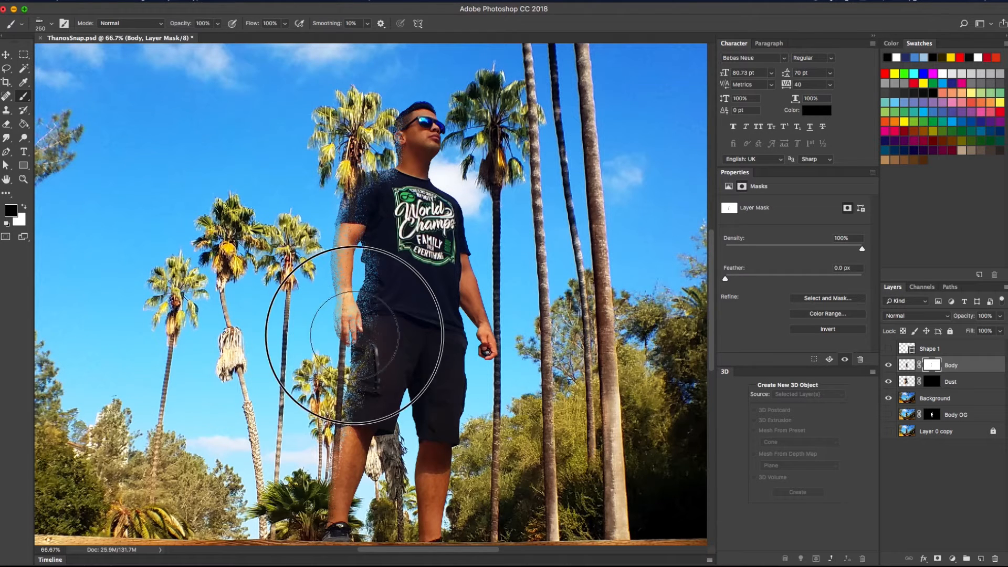
key("bracketleft")
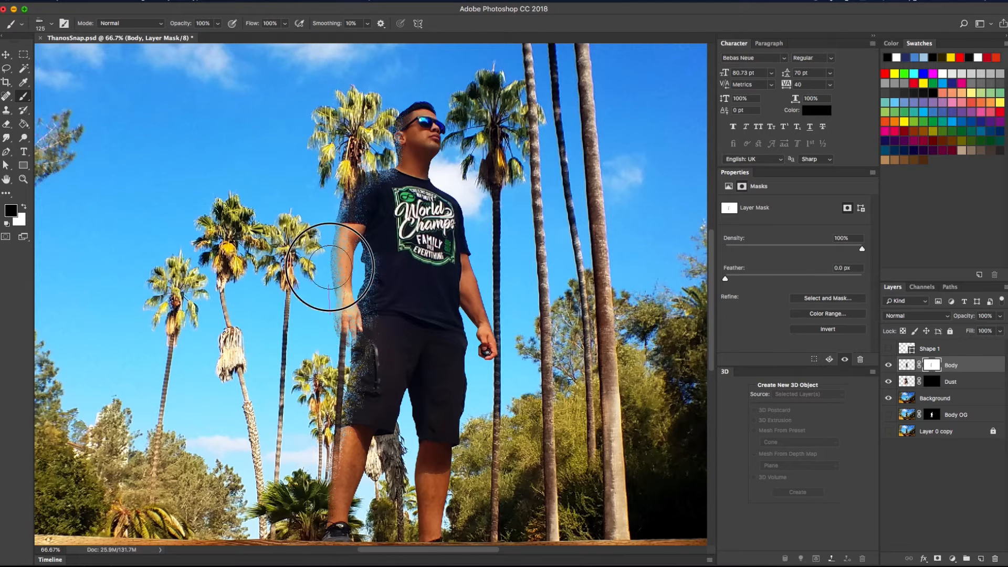
Erode the neck, shoulder edge and back-of-head hair into grainy dust on the Body mask
key("bracketleft")
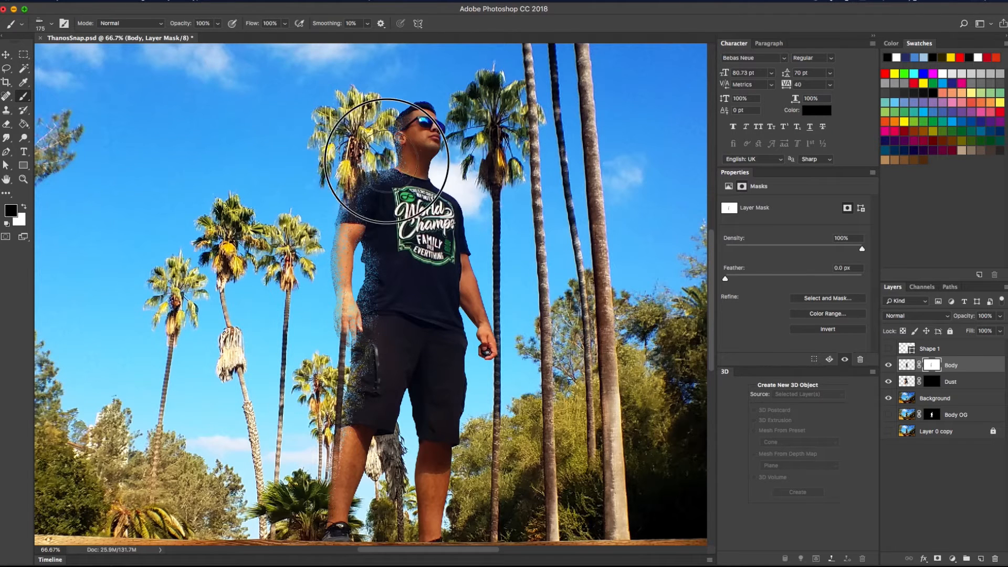
mouse_move(387, 166)
left_mouse_down()
mouse_move(407, 180)
mouse_move(340, 187)
mouse_move(346, 196)
mouse_move(361, 191)
mouse_move(369, 208)
mouse_move(372, 186)
mouse_move(397, 200)
mouse_move(360, 183)
left_mouse_up()
mouse_move(408, 99)
left_mouse_down()
mouse_move(391, 137)
mouse_move(409, 107)
mouse_move(432, 95)
mouse_move(412, 97)
mouse_move(389, 124)
mouse_move(393, 131)
mouse_move(426, 91)
mouse_move(371, 166)
mouse_move(400, 155)
mouse_move(386, 157)
mouse_move(401, 133)
mouse_move(398, 191)
mouse_move(410, 113)
mouse_move(405, 181)
mouse_move(414, 133)
mouse_move(403, 111)
mouse_move(374, 252)
mouse_move(388, 245)
mouse_move(370, 174)
mouse_move(318, 306)
mouse_move(283, 230)
mouse_move(334, 219)
mouse_move(340, 204)
mouse_move(341, 228)
mouse_move(350, 189)
mouse_move(349, 204)
mouse_move(337, 194)
mouse_move(313, 246)
left_mouse_up()
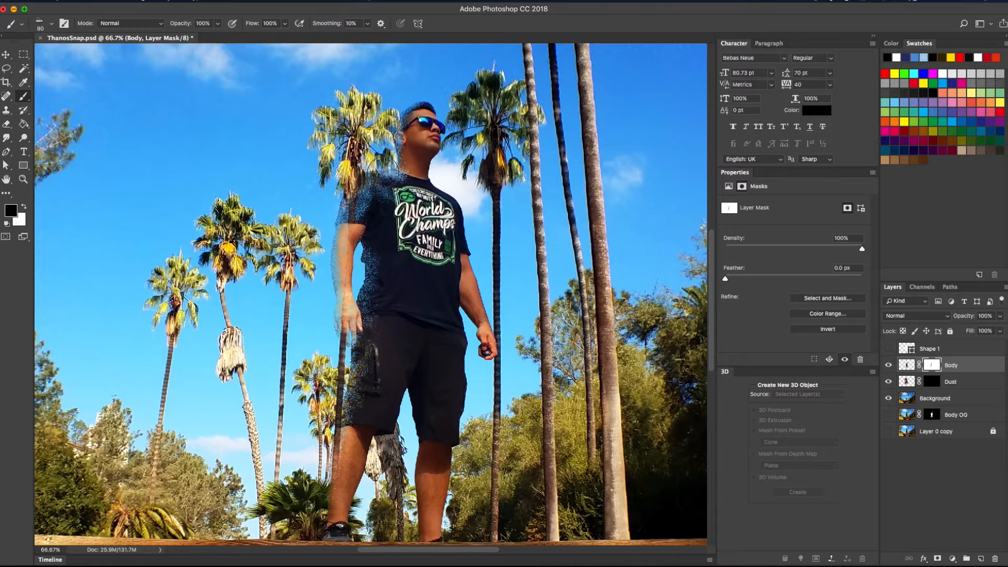
key("bracketright")
key("bracketright")
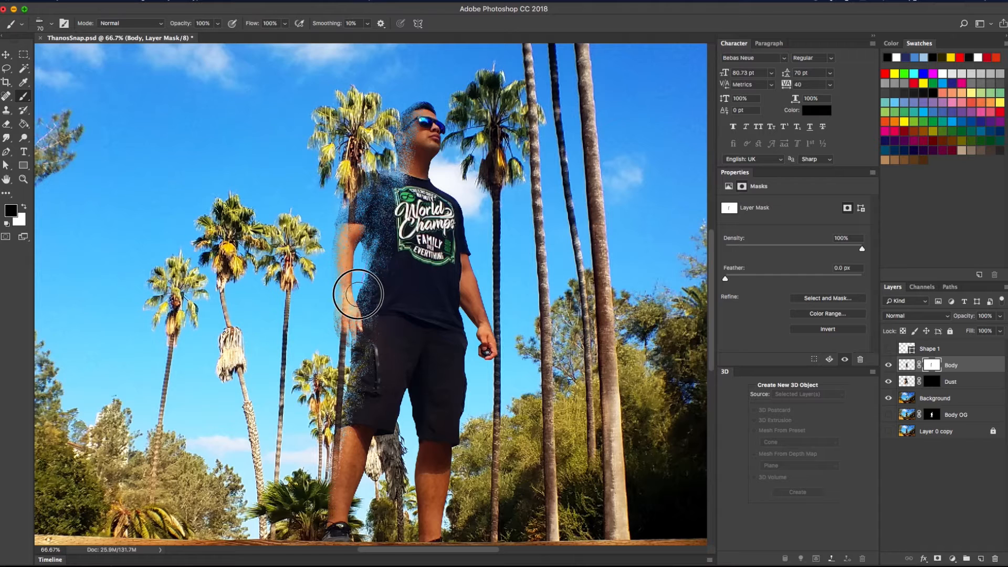
Dissolve the shirt edge, upper arm, shorts edge and neck, then target the Dust layer's mask
mouse_move(358, 294)
left_mouse_down()
mouse_move(372, 300)
mouse_move(372, 242)
mouse_move(351, 303)
mouse_move(360, 297)
mouse_move(360, 231)
mouse_move(364, 239)
left_mouse_up()
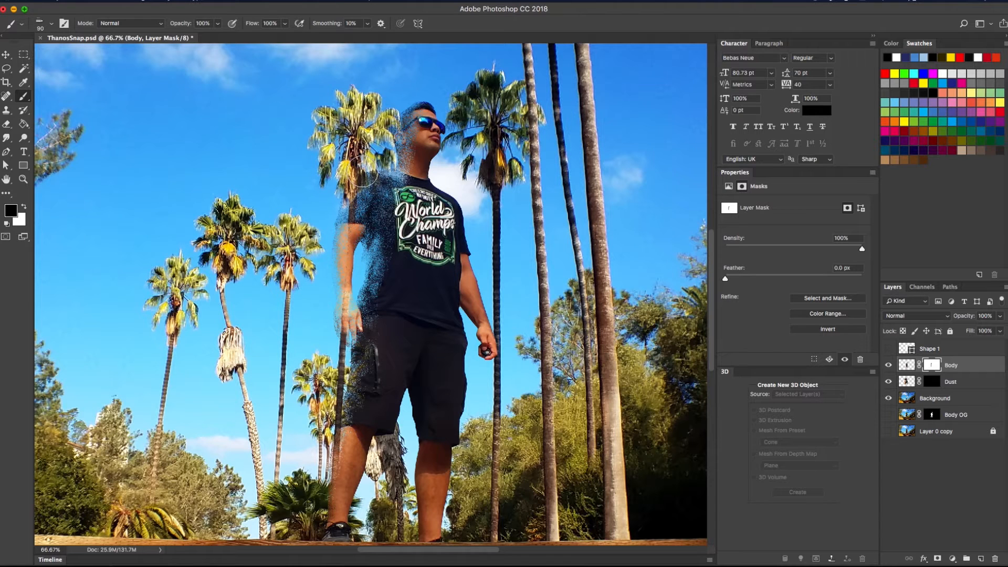
mouse_move(363, 172)
left_mouse_down()
mouse_move(333, 198)
mouse_move(325, 239)
left_mouse_up()
mouse_move(351, 377)
left_mouse_down()
mouse_move(345, 481)
mouse_move(330, 487)
mouse_move(329, 468)
mouse_move(355, 467)
mouse_move(343, 456)
mouse_move(335, 521)
mouse_move(312, 539)
mouse_move(328, 540)
mouse_move(318, 522)
mouse_move(328, 517)
mouse_move(302, 521)
mouse_move(326, 527)
mouse_move(337, 504)
mouse_move(324, 442)
mouse_move(305, 435)
mouse_move(333, 516)
mouse_move(333, 422)
mouse_move(375, 303)
mouse_move(365, 375)
mouse_move(349, 396)
mouse_move(359, 203)
mouse_move(370, 275)
mouse_move(396, 279)
mouse_move(372, 218)
mouse_move(356, 284)
mouse_move(355, 214)
mouse_move(340, 280)
mouse_move(309, 304)
mouse_move(316, 356)
mouse_move(320, 303)
mouse_move(339, 315)
mouse_move(329, 515)
mouse_move(336, 447)
left_mouse_up()
key("bracketleft")
key("bracketleft")
key("bracketleft")
mouse_move(393, 135)
left_mouse_down()
mouse_move(411, 100)
mouse_move(398, 114)
left_mouse_up()
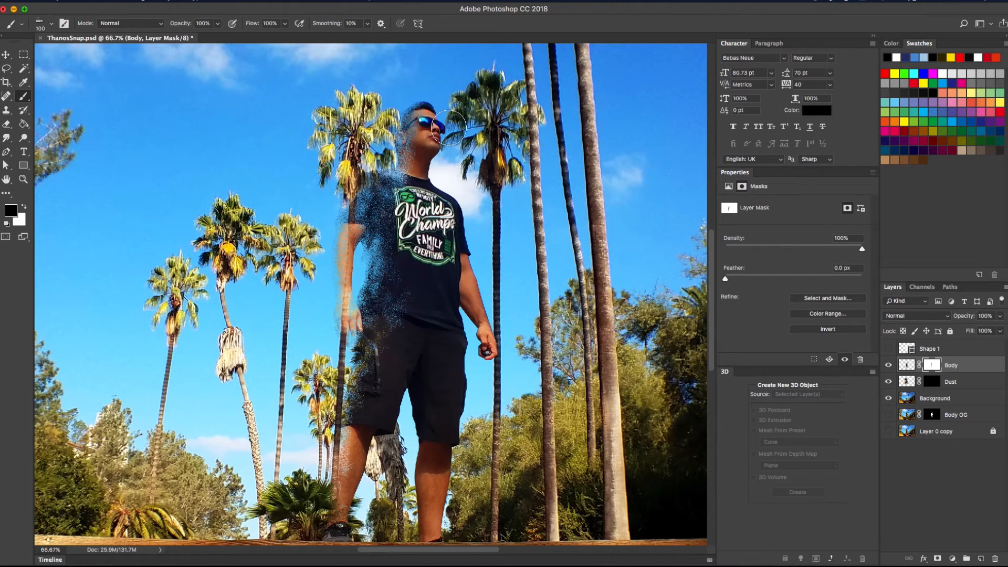
key("bracketright")
key("bracketright")
key("bracketright")
left_click(932, 382)
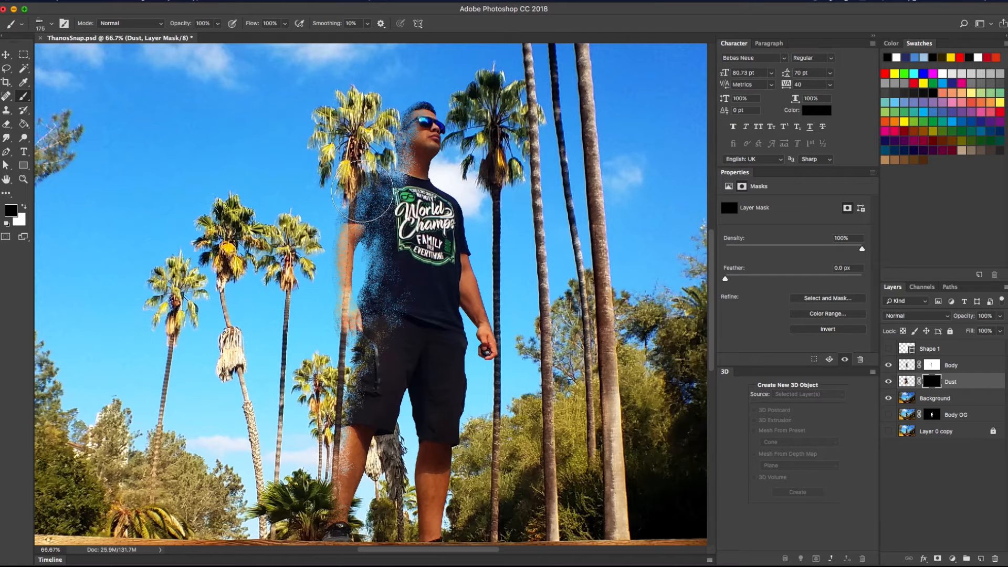
Switch the foreground to white and stamp dust particles beside and left of the shoulder
left_click(25, 208)
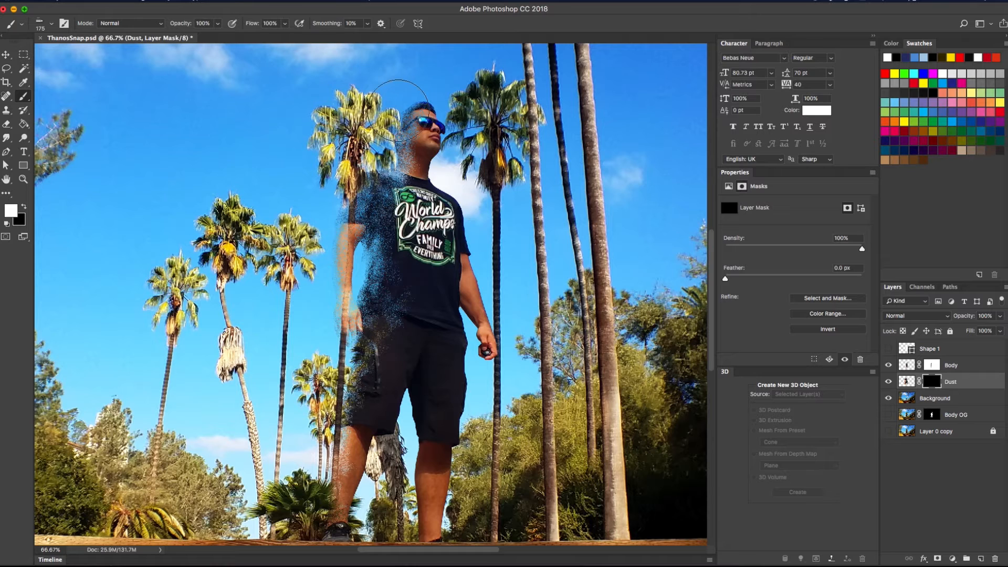
left_click(363, 95)
left_click(340, 90)
left_click(366, 144)
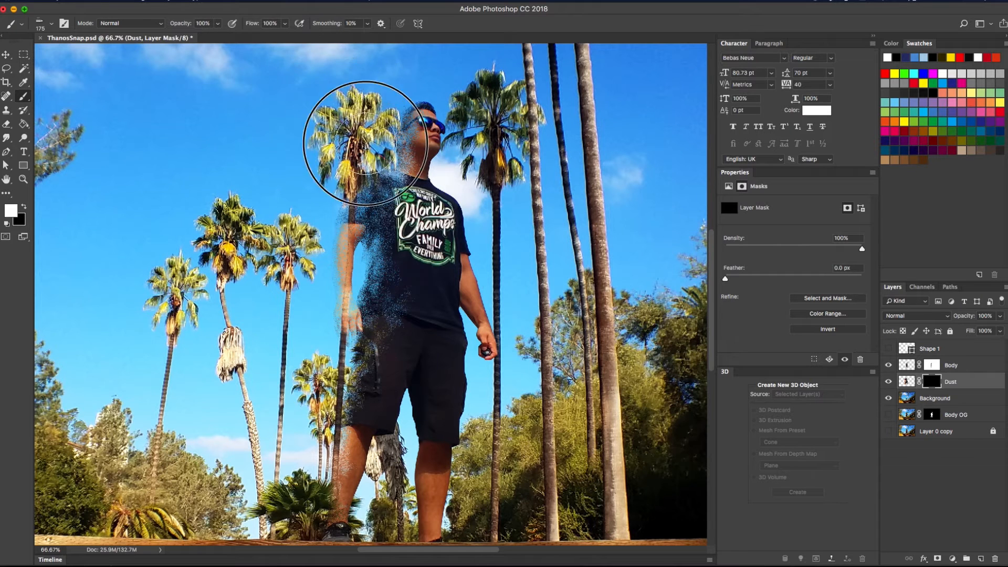
left_click(394, 169)
left_click(319, 122)
left_click(370, 182)
left_click(291, 131)
left_click(278, 133)
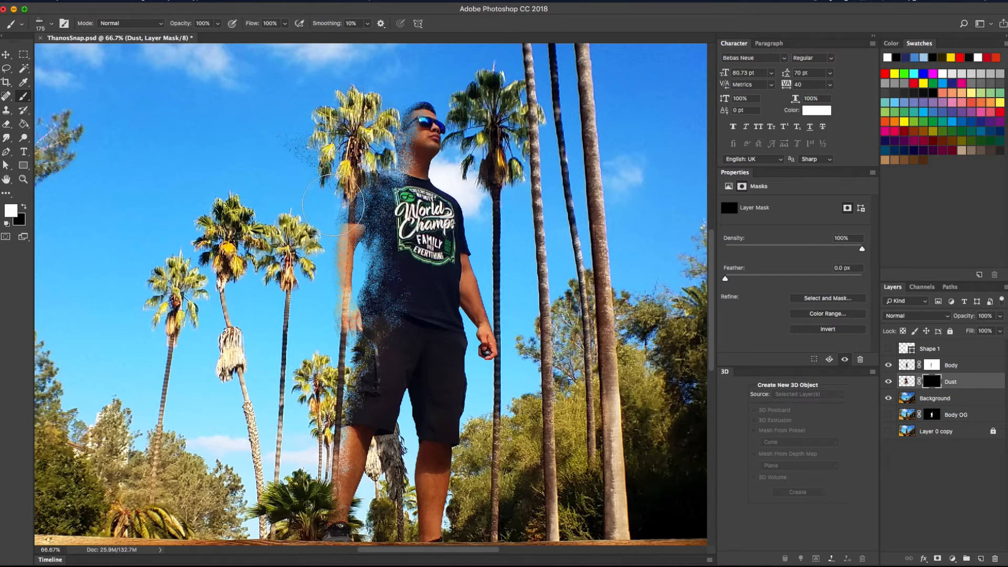
left_click(299, 175)
Reveal dust particles left of the arm and paint a trail beside the arm and hand
left_click(304, 183)
left_click(336, 231)
left_click(307, 208)
left_click(328, 238)
left_click(330, 244)
mouse_move(296, 202)
left_mouse_down()
mouse_move(336, 313)
mouse_move(329, 259)
mouse_move(315, 292)
mouse_move(332, 331)
mouse_move(321, 318)
mouse_move(334, 277)
mouse_move(347, 343)
mouse_move(337, 428)
mouse_move(337, 383)
mouse_move(312, 345)
mouse_move(310, 261)
mouse_move(313, 306)
mouse_move(261, 162)
mouse_move(282, 173)
mouse_move(321, 120)
mouse_move(331, 130)
mouse_move(262, 81)
mouse_move(326, 181)
mouse_move(391, 109)
mouse_move(312, 127)
mouse_move(344, 190)
mouse_move(313, 255)
mouse_move(331, 290)
mouse_move(321, 261)
mouse_move(330, 355)
mouse_move(338, 354)
mouse_move(303, 378)
mouse_move(341, 436)
mouse_move(315, 464)
mouse_move(323, 395)
mouse_move(276, 463)
mouse_move(324, 519)
mouse_move(251, 433)
mouse_move(275, 468)
mouse_move(262, 485)
mouse_move(302, 505)
mouse_move(319, 468)
mouse_move(287, 364)
mouse_move(306, 337)
mouse_move(299, 308)
mouse_move(350, 315)
mouse_move(303, 300)
mouse_move(285, 246)
mouse_move(297, 231)
mouse_move(275, 197)
mouse_move(303, 148)
left_mouse_up()
key("bracketright")
key("bracketright")
key("bracketright")
key("bracketleft")
key("bracketleft")
key("bracketleft")
key("bracketleft")
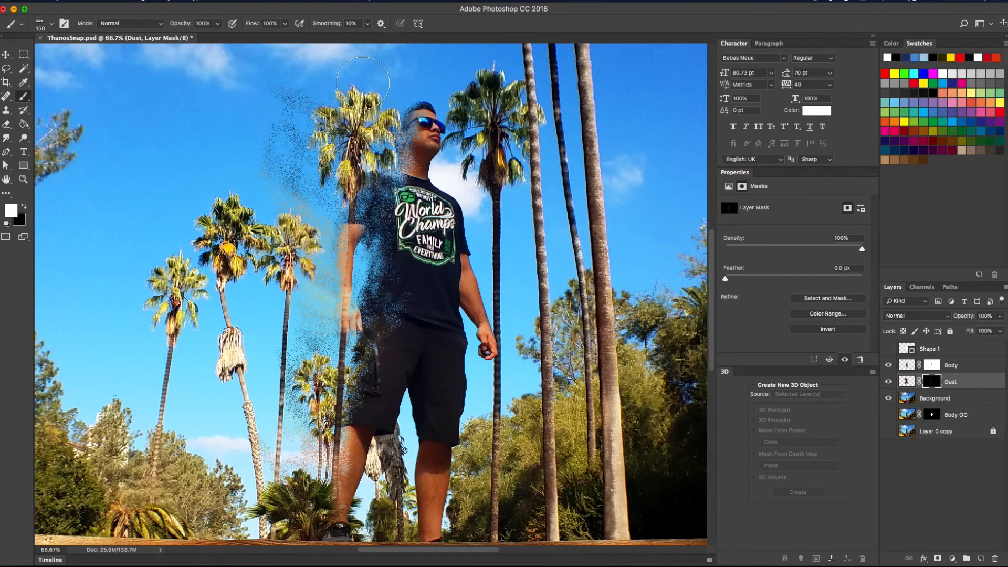
Spread dust speckles through the sky beside and left of the palm with a larger brush
key("bracketright")
key("bracketright")
key("bracketright")
key("bracketright")
mouse_move(410, 103)
left_mouse_down()
mouse_move(290, 88)
mouse_move(380, 129)
mouse_move(342, 167)
mouse_move(314, 159)
mouse_move(266, 115)
mouse_move(318, 131)
mouse_move(308, 128)
mouse_move(303, 184)
mouse_move(340, 264)
mouse_move(318, 344)
mouse_move(298, 196)
mouse_move(315, 351)
left_mouse_up()
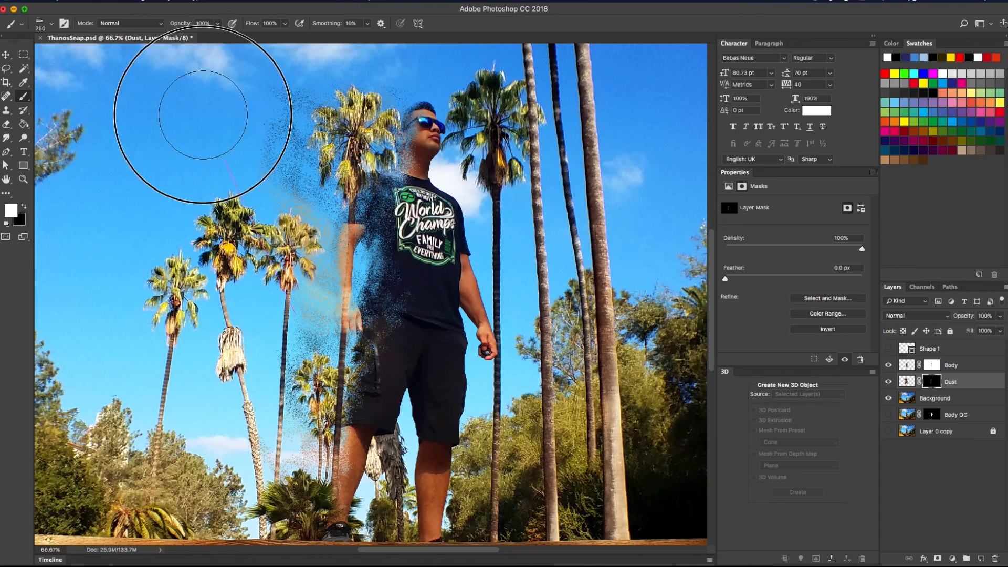
key("bracketleft")
key("bracketleft")
key("bracketleft")
left_click_drag(248, 139, 298, 132)
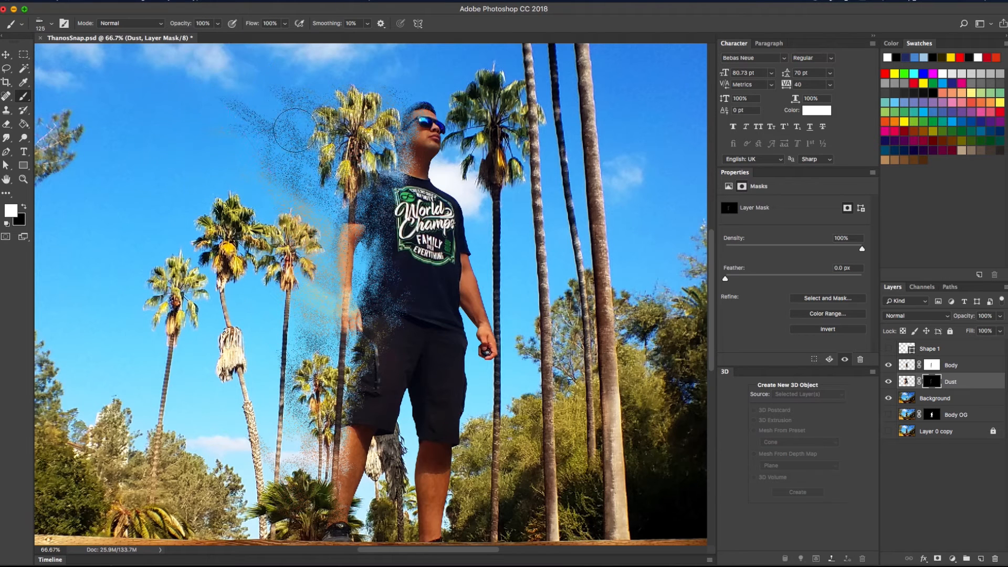
left_click_drag(277, 99, 231, 78)
mouse_move(264, 115)
left_mouse_down()
mouse_move(254, 145)
mouse_move(237, 136)
mouse_move(271, 172)
mouse_move(241, 184)
mouse_move(277, 168)
mouse_move(251, 125)
left_mouse_up()
key("bracketright")
key("bracketright")
key("bracketleft")
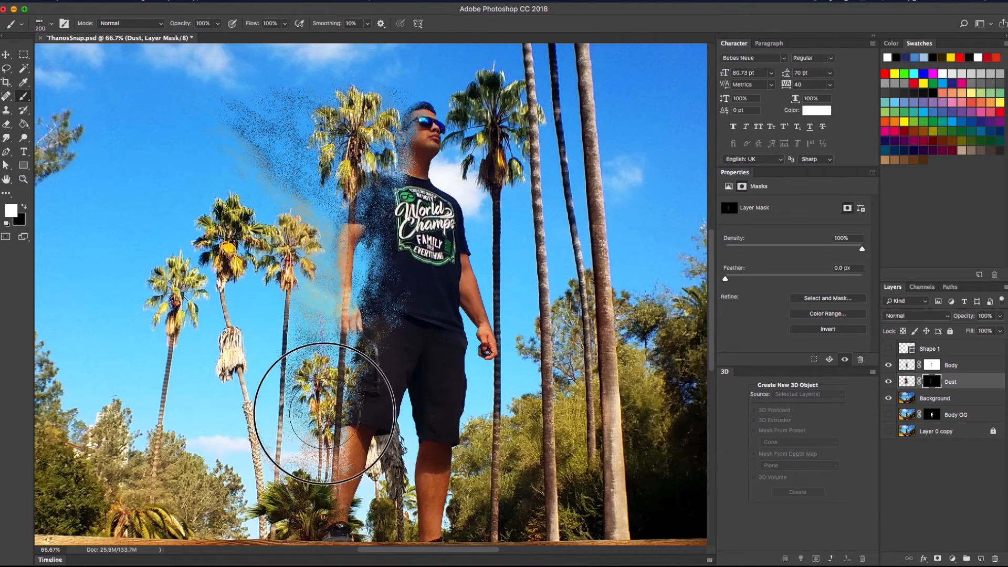
Add dust speckles beside the man's leg and hand on the Dust mask
left_click_drag(318, 410, 280, 380)
left_click_drag(297, 461, 279, 414)
mouse_move(278, 469)
left_mouse_down()
mouse_move(278, 415)
mouse_move(214, 379)
mouse_move(254, 433)
mouse_move(238, 440)
mouse_move(263, 490)
mouse_move(310, 462)
mouse_move(267, 192)
mouse_move(302, 404)
mouse_move(283, 194)
mouse_move(340, 273)
mouse_move(280, 137)
mouse_move(319, 153)
mouse_move(310, 120)
mouse_move(259, 94)
mouse_move(359, 99)
mouse_move(401, 113)
mouse_move(328, 82)
mouse_move(310, 113)
mouse_move(358, 174)
mouse_move(364, 161)
mouse_move(350, 177)
mouse_move(369, 100)
mouse_move(386, 126)
mouse_move(391, 112)
mouse_move(391, 175)
mouse_move(393, 150)
mouse_move(391, 135)
mouse_move(376, 167)
mouse_move(351, 175)
mouse_move(335, 220)
mouse_move(341, 195)
mouse_move(321, 332)
mouse_move(329, 268)
mouse_move(342, 295)
mouse_move(333, 308)
mouse_move(349, 149)
mouse_move(324, 228)
mouse_move(404, 116)
mouse_move(367, 148)
mouse_move(349, 239)
mouse_move(363, 298)
mouse_move(350, 324)
mouse_move(331, 254)
mouse_move(325, 480)
mouse_move(320, 466)
mouse_move(331, 488)
mouse_move(354, 436)
mouse_move(340, 467)
mouse_move(343, 346)
mouse_move(302, 389)
left_mouse_up()
key("bracketleft")
key("bracketleft")
key("bracketleft")
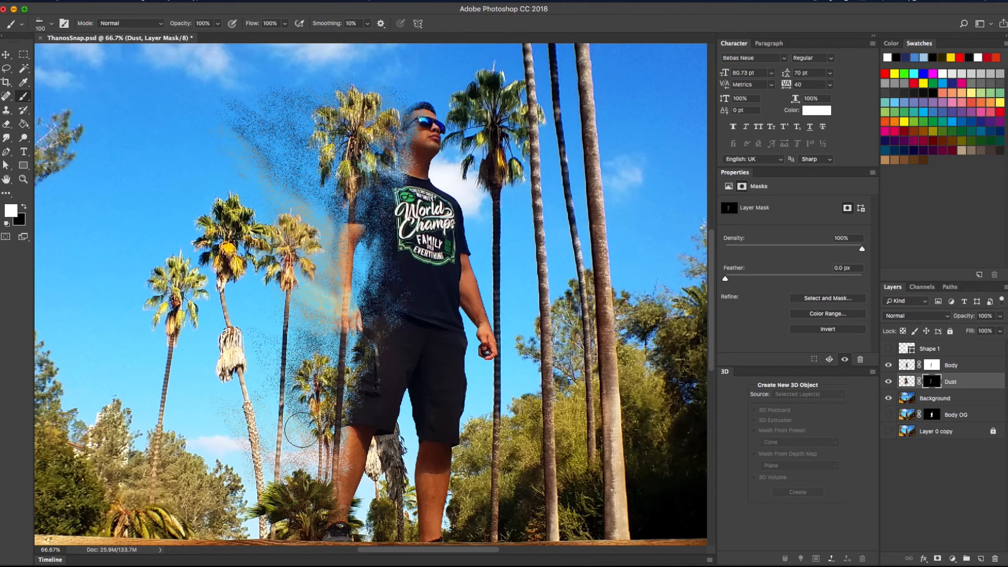
key("[")
Paint more dust over the left palm trunk and beside the head, then zoom out to the whole image
key("bracketright")
key("bracketright")
key("bracketright")
mouse_move(243, 360)
left_mouse_down()
mouse_move(276, 393)
mouse_move(277, 274)
mouse_move(276, 311)
mouse_move(245, 188)
mouse_move(278, 308)
mouse_move(206, 174)
left_mouse_up()
left_click_drag(271, 218, 188, 115)
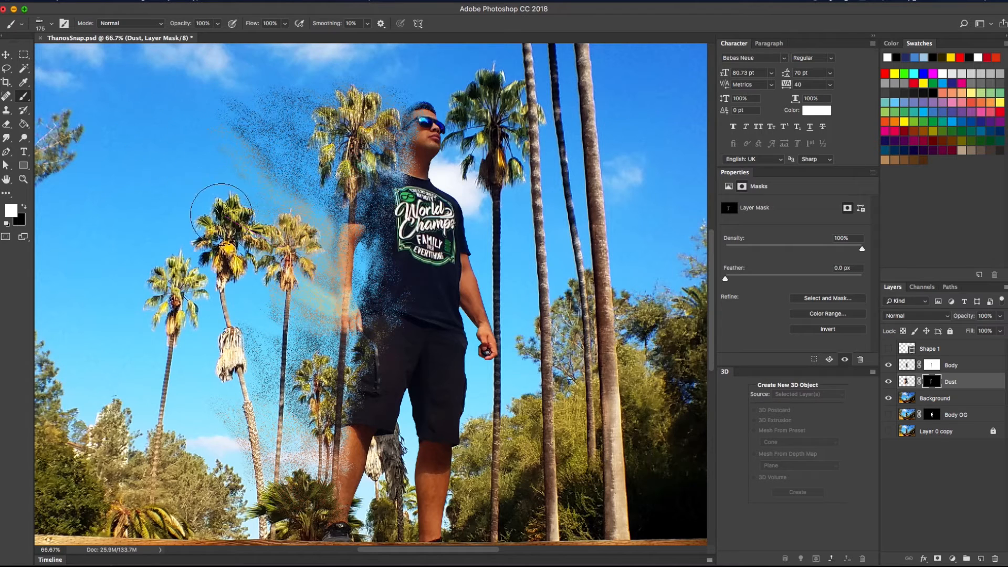
left_click_drag(220, 230, 221, 262)
mouse_move(391, 96)
left_mouse_down()
mouse_move(376, 103)
mouse_move(322, 92)
mouse_move(390, 113)
mouse_move(427, 96)
mouse_move(405, 101)
mouse_move(368, 137)
mouse_move(331, 105)
left_mouse_up()
key("bracketleft")
key("bracketleft")
key("bracketleft")
key("bracketleft")
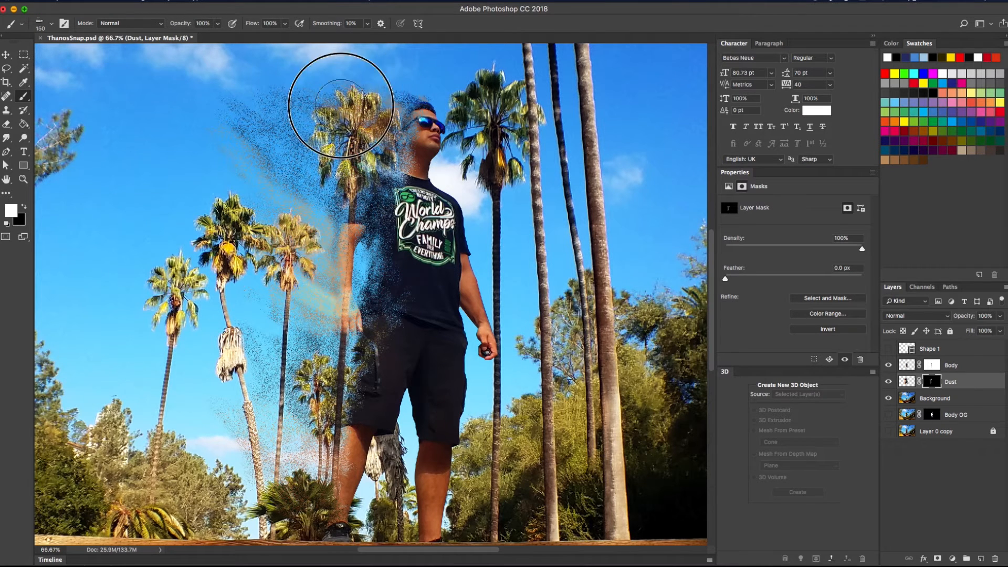
key("bracketleft")
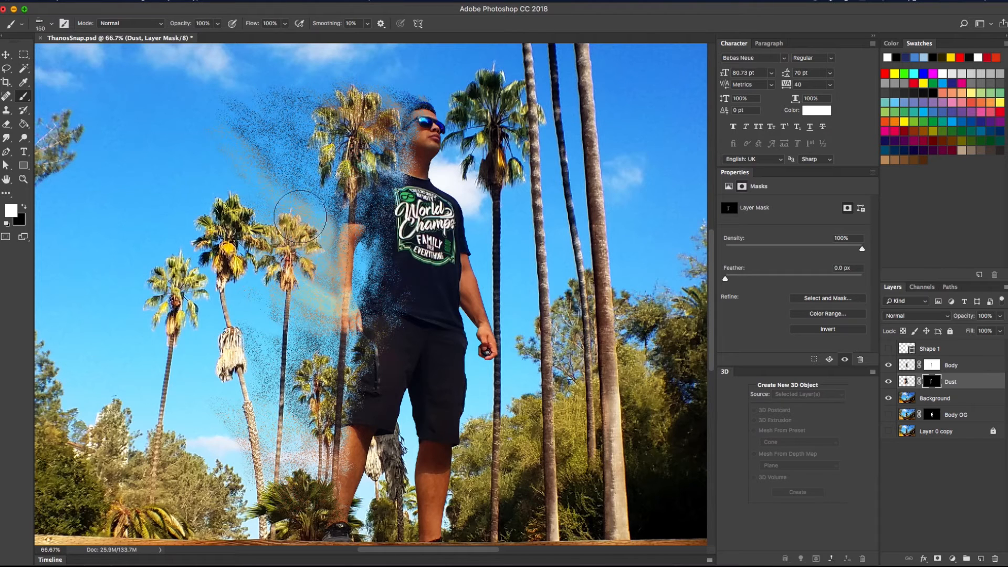
key("bracketright")
key("bracketright")
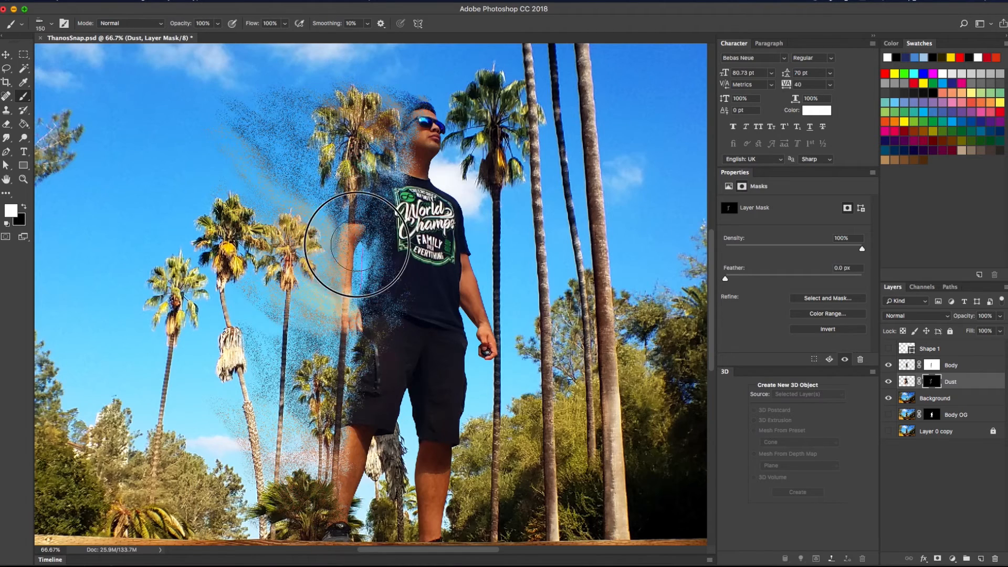
key("super+minus")
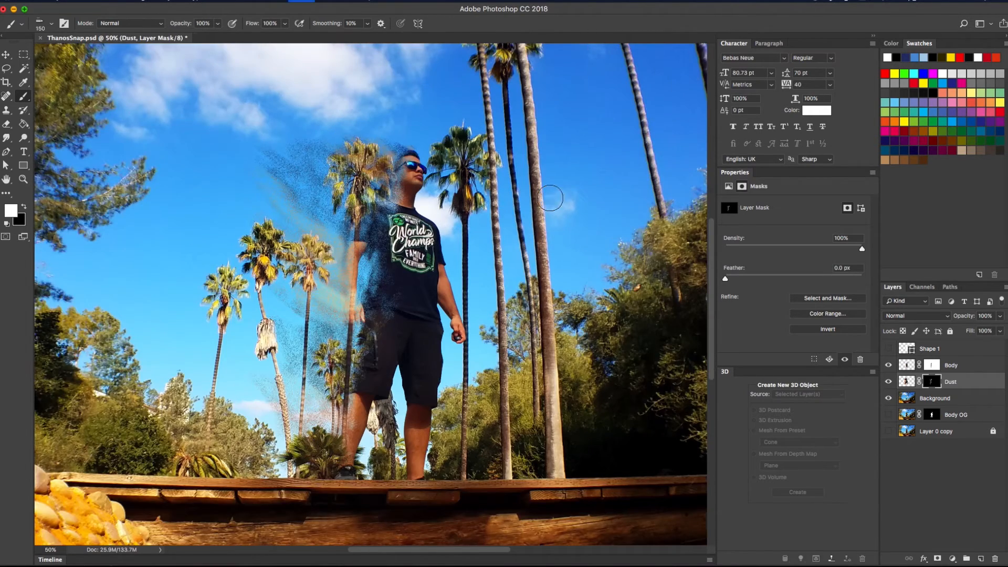
key("super+minus")
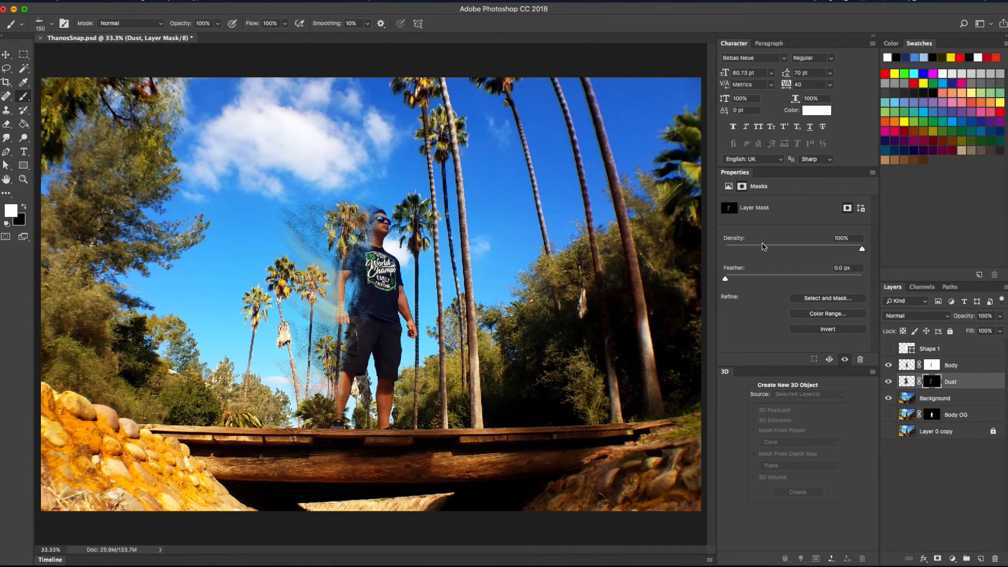
Add a layer above Shape 1, fill it bottom-to-top with the orange-purple gradient, and name it Gradient
left_click(960, 347)
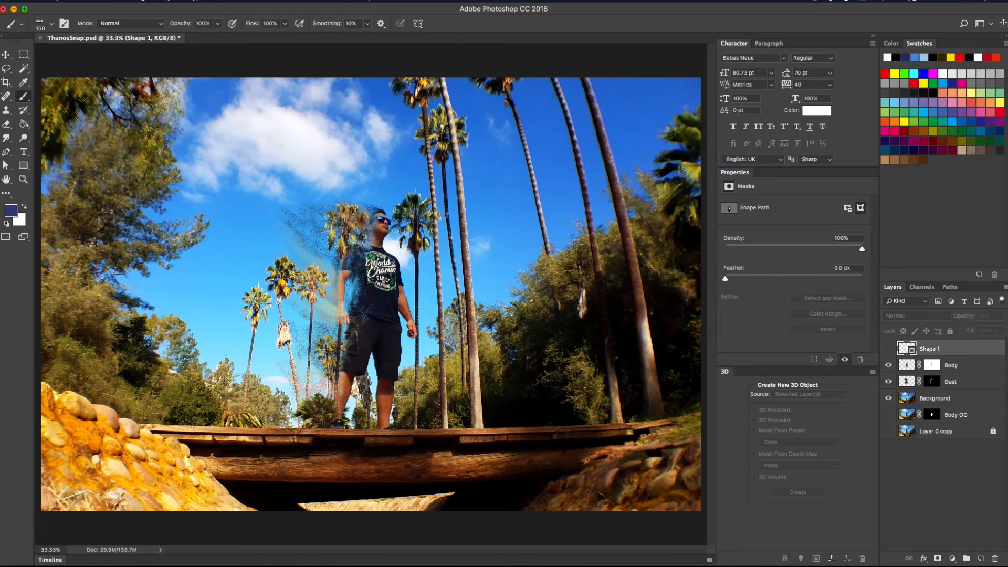
left_click(981, 559)
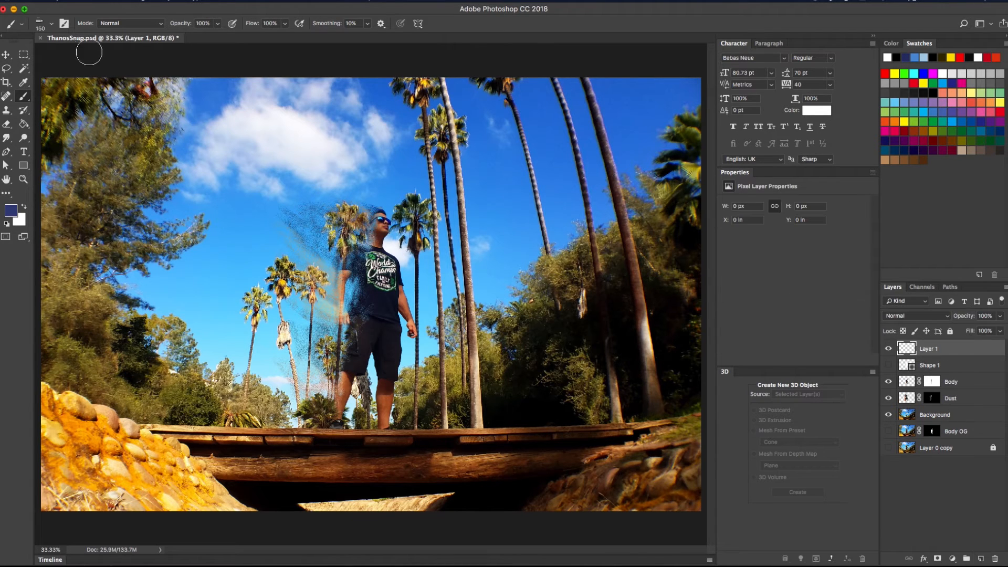
key("v")
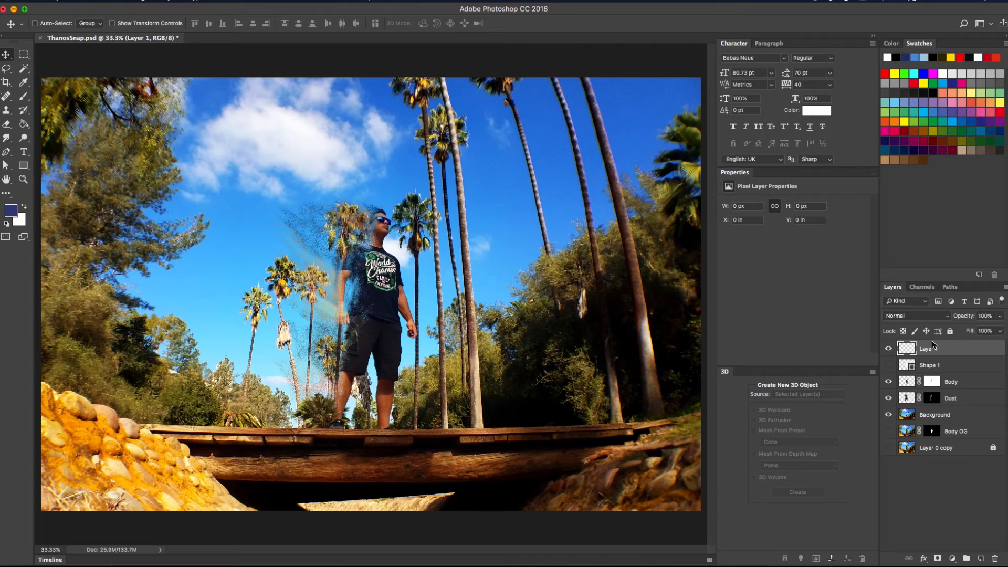
left_click(24, 125)
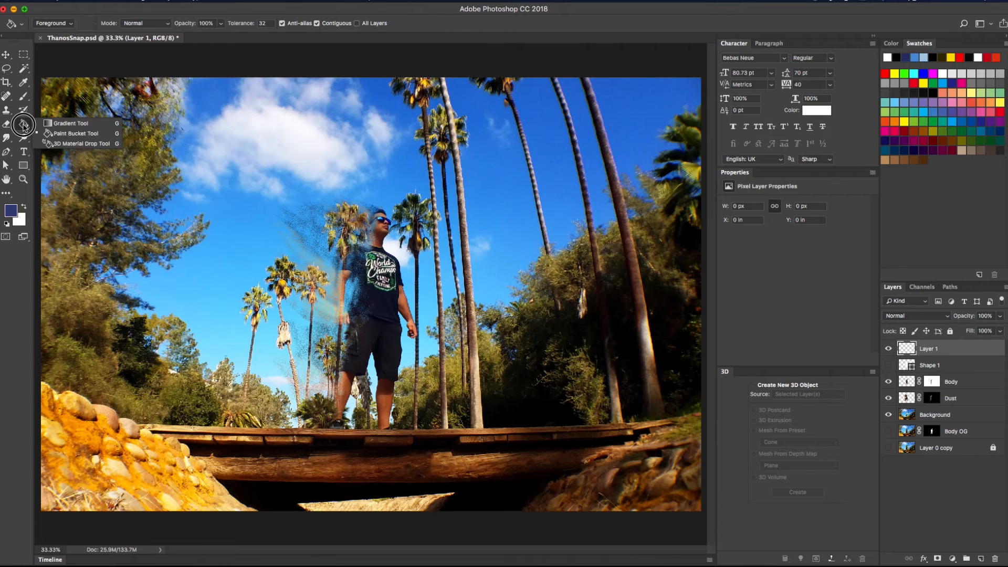
left_click(58, 122)
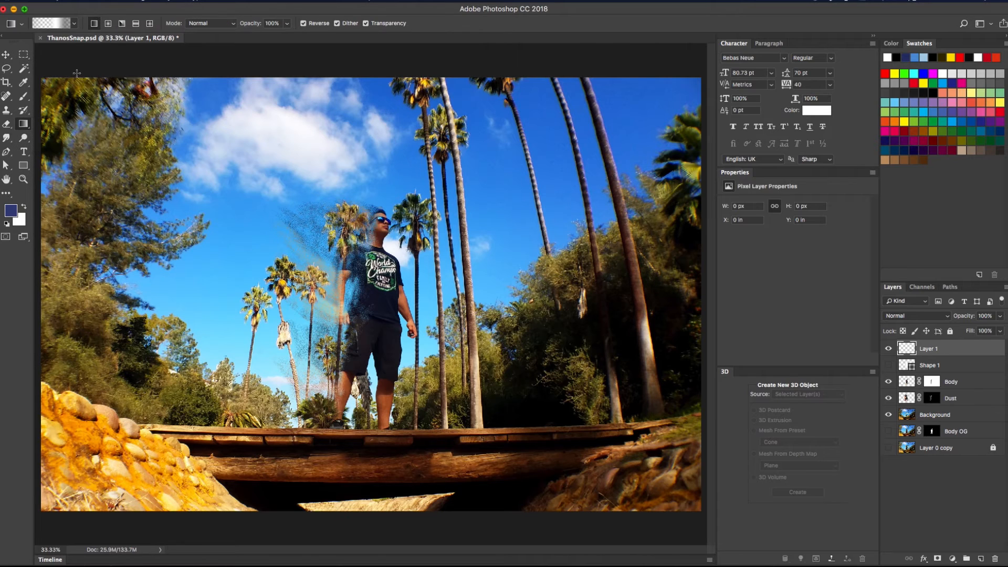
left_click(75, 23)
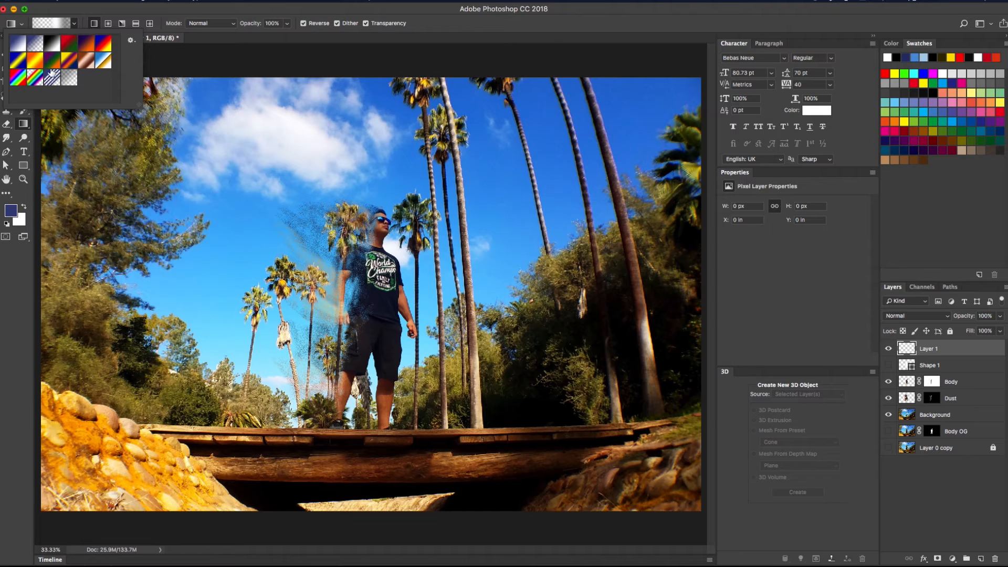
left_click(70, 61)
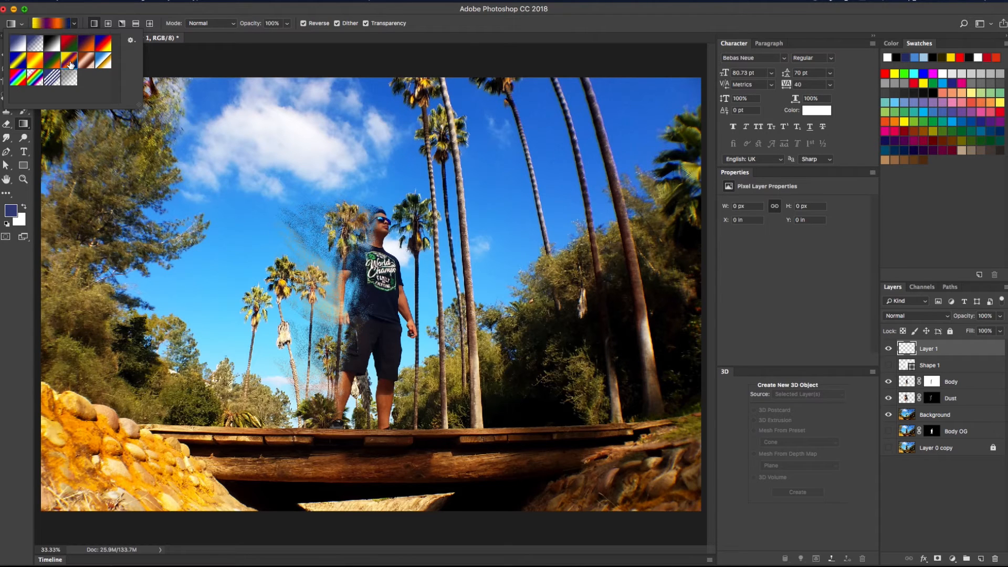
left_click_drag(372, 513, 380, 74)
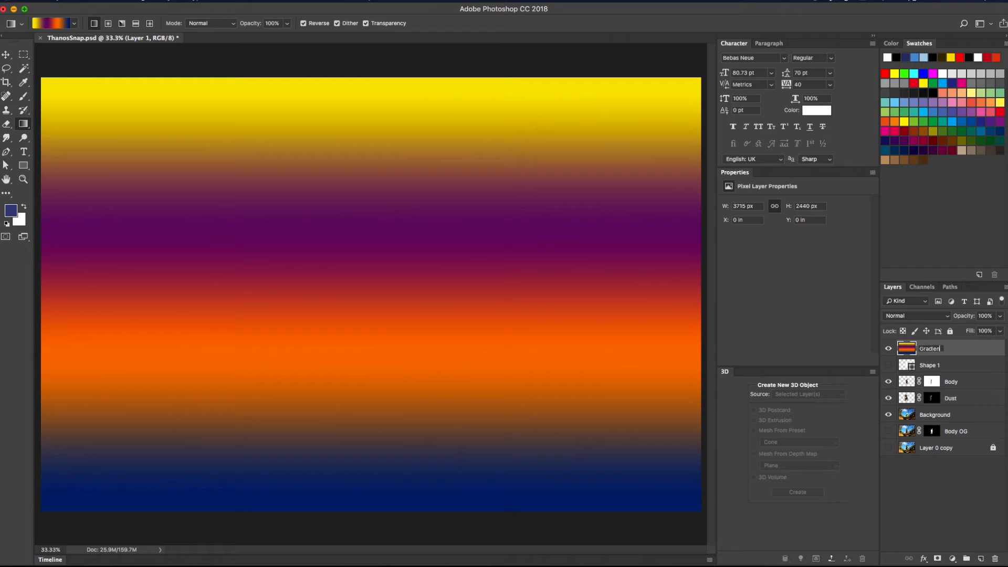
type("t")
key("Return")
Cycle the Gradient layer's blend modes with Shift+Plus and settle on Soft Light
left_click(916, 317)
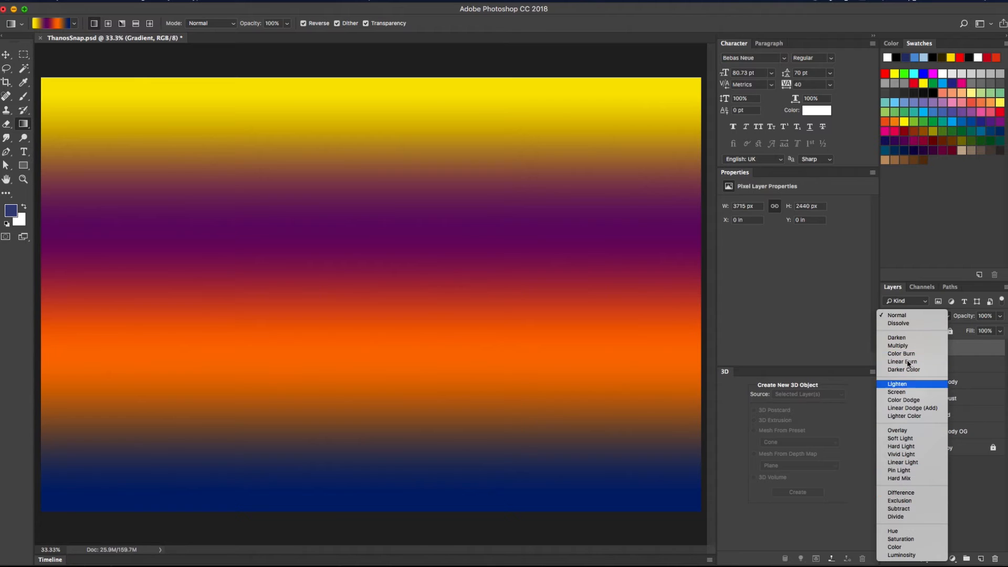
left_click(975, 352)
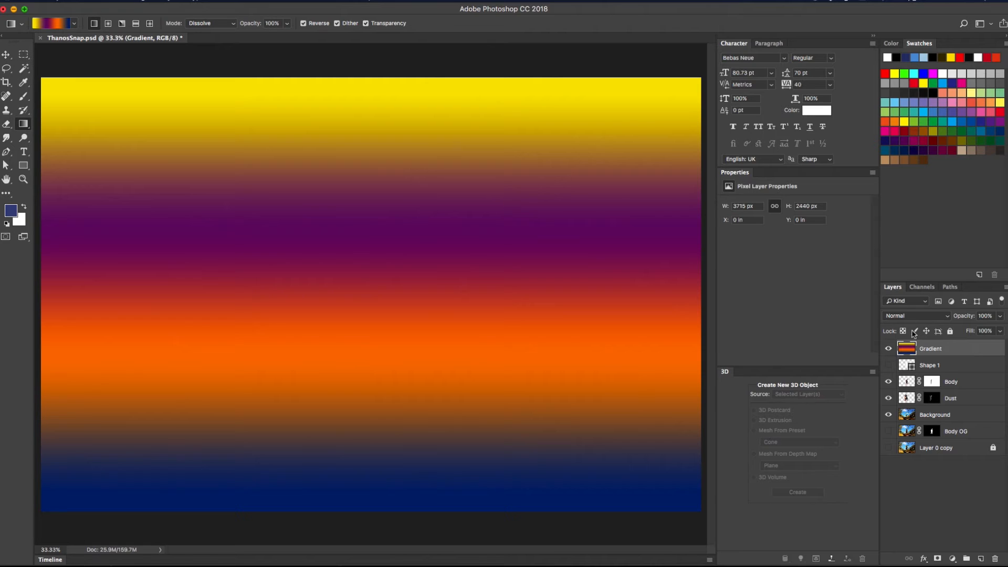
left_click(6, 55)
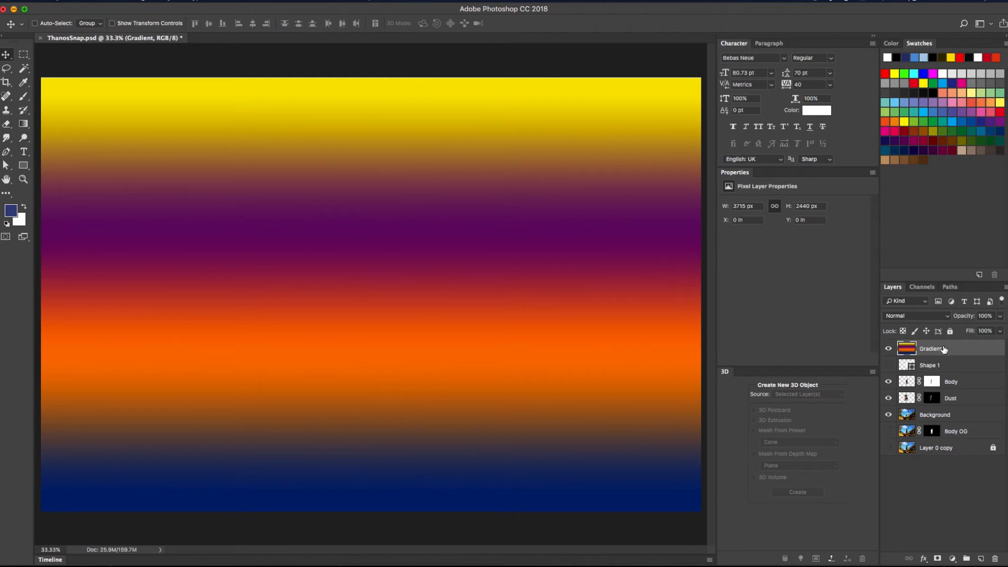
key("shift+plus")
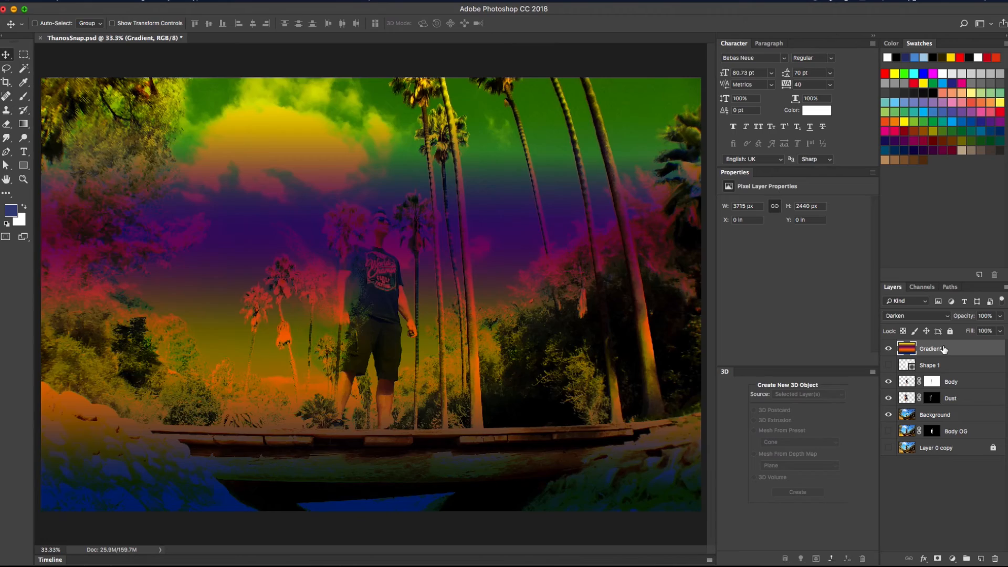
key("shift+plus")
key("shift+plus")
key("shift+plus")
key("shift+plus")
key("shift+plus")
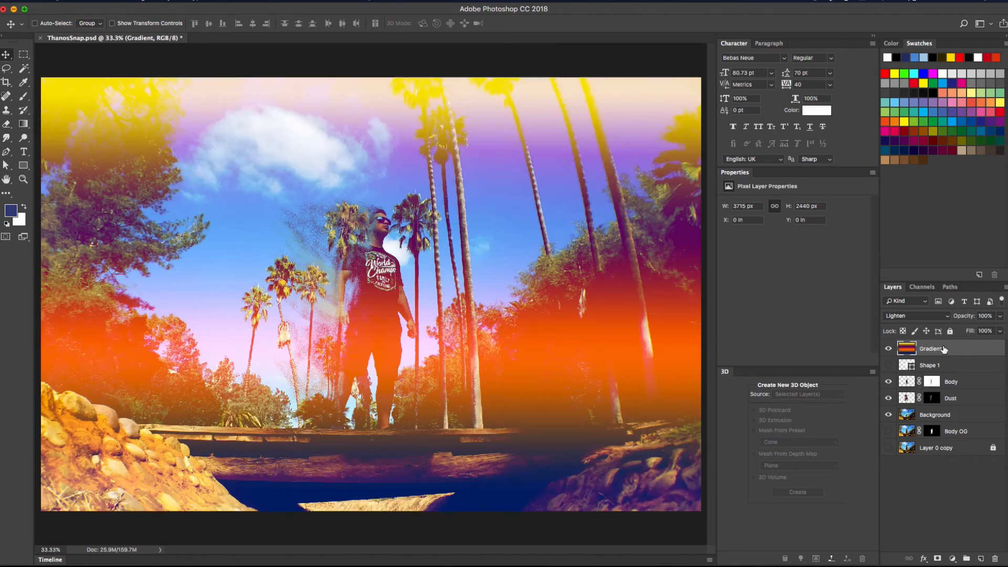
key("shift+plus")
key("shift+plus")
key("shift+plus")
key("shift+plus")
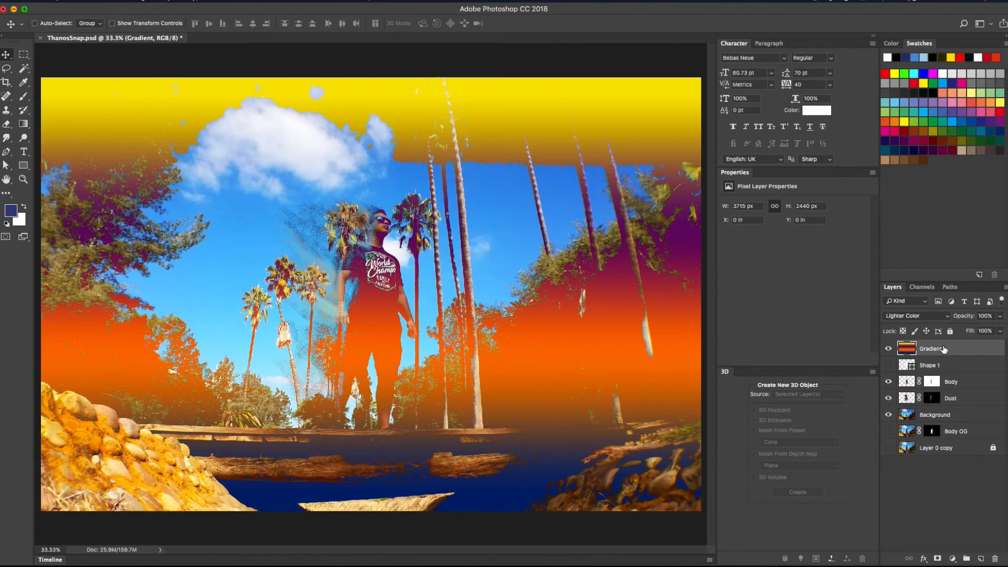
key("shift+plus")
key("shift+plus")
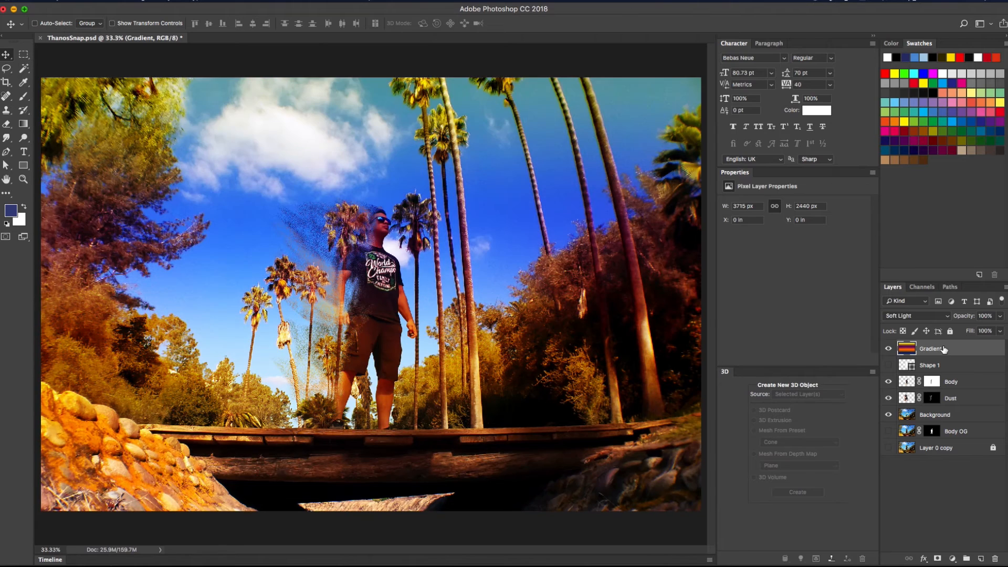
key("shift+plus")
key("shift+minus")
Compare the Gradient layer hidden and shown, then lower its opacity to about 75%
left_click(895, 349)
left_click(897, 351)
left_click(1001, 316)
left_click_drag(1000, 329, 985, 329)
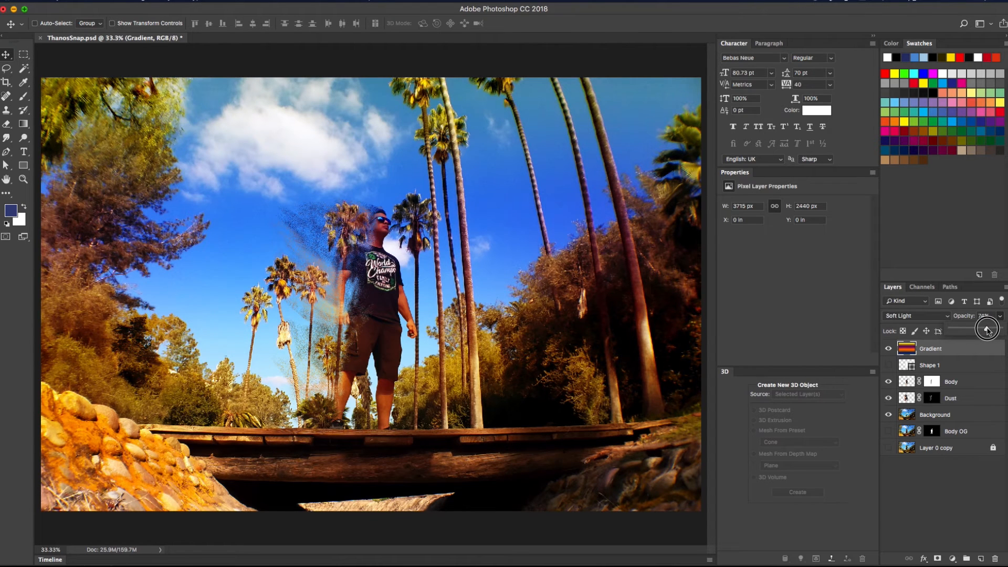
Add a Brightness/Contrast adjustment layer set to brightness 12, contrast 27
left_click(953, 558)
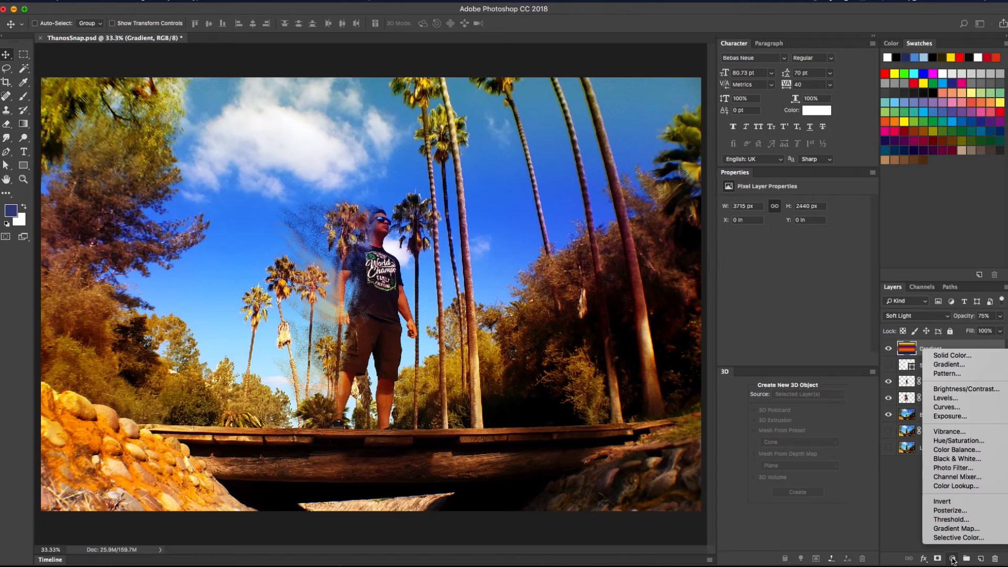
left_click(942, 388)
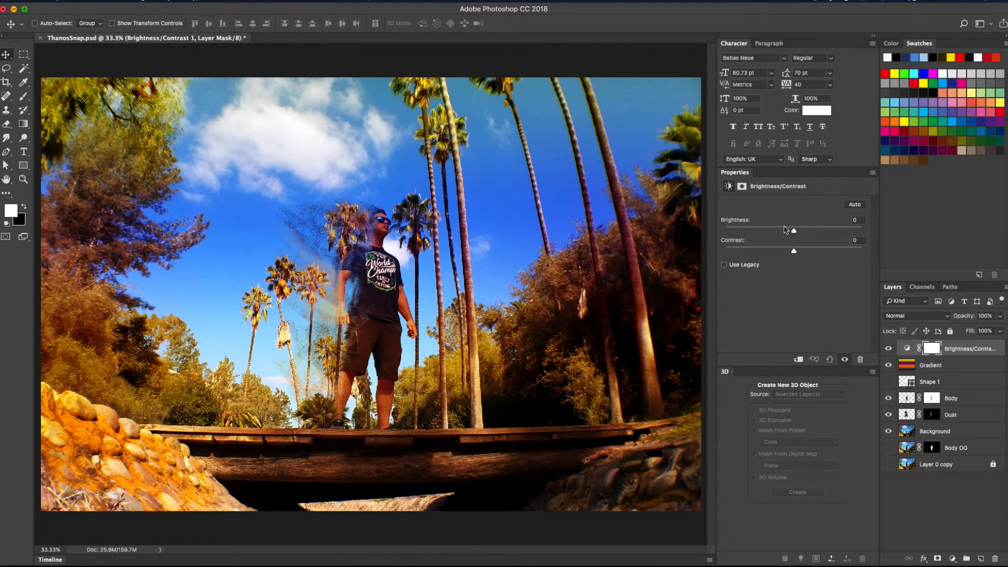
left_click_drag(795, 232, 813, 252)
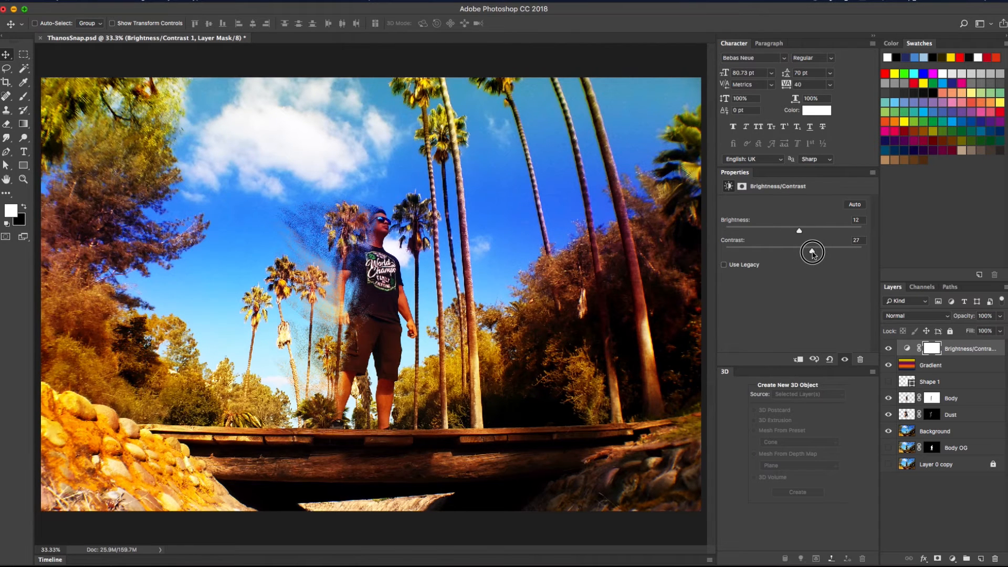
Add a Vibrance adjustment layer with vibrance +21 and saturation +2
left_click(954, 559)
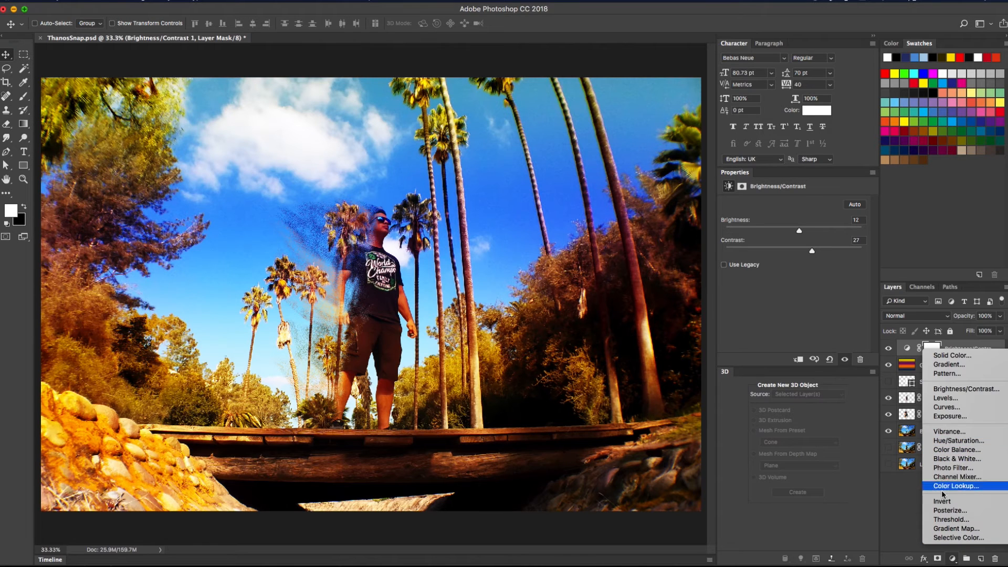
left_click(907, 508)
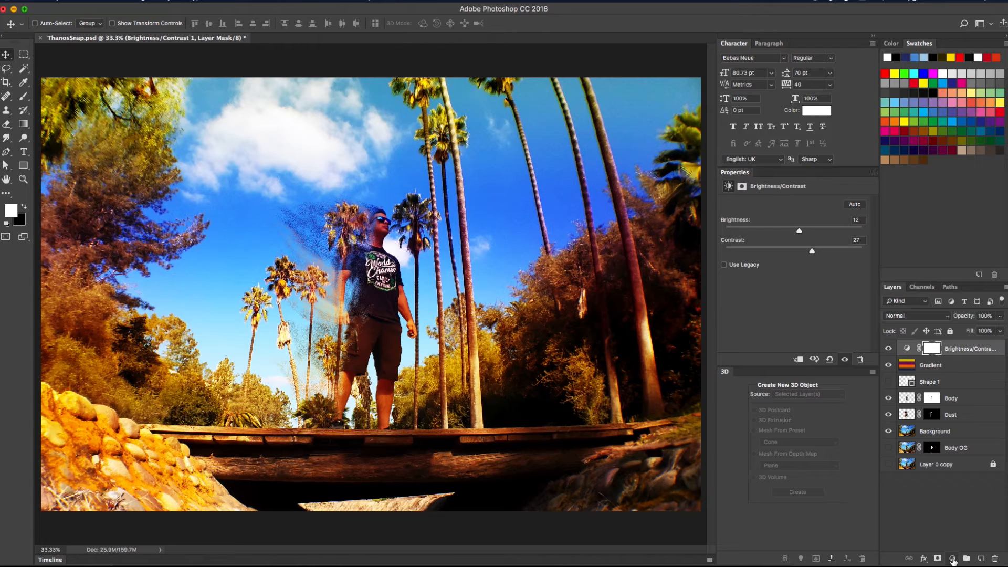
left_click(954, 560)
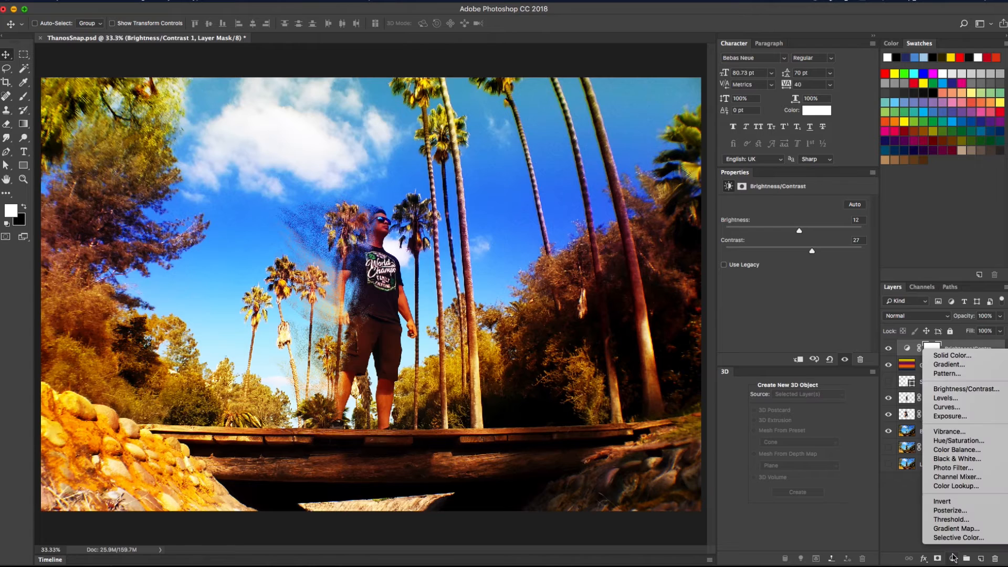
left_click(950, 432)
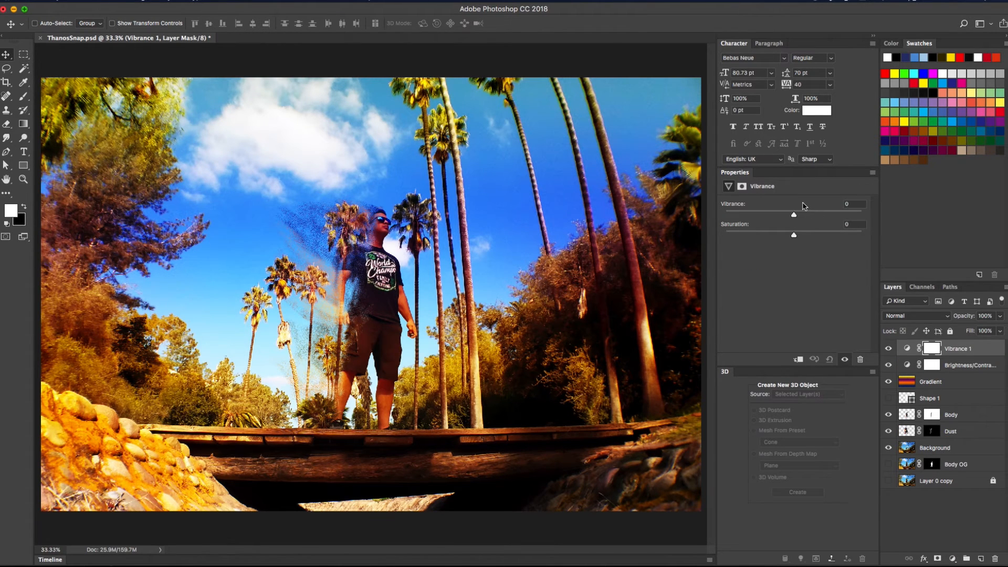
mouse_move(795, 217)
left_mouse_down()
mouse_move(812, 218)
mouse_move(795, 235)
left_mouse_up()
Set the Gradient layer's opacity to 40% and select the Background layer
left_click(944, 387)
left_click(1001, 316)
mouse_move(986, 330)
left_mouse_down()
mouse_move(965, 329)
mouse_move(977, 329)
left_mouse_up()
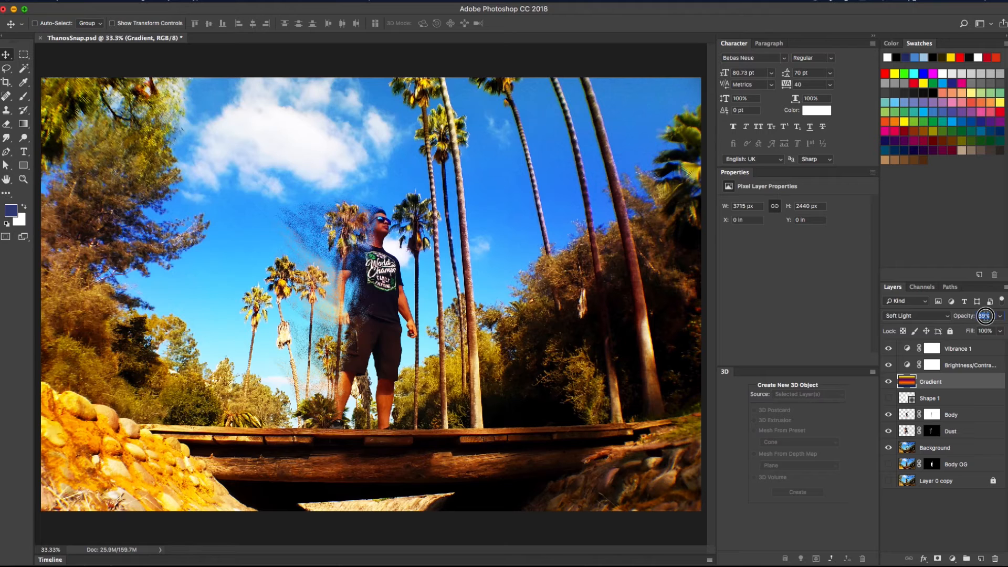
type("4")
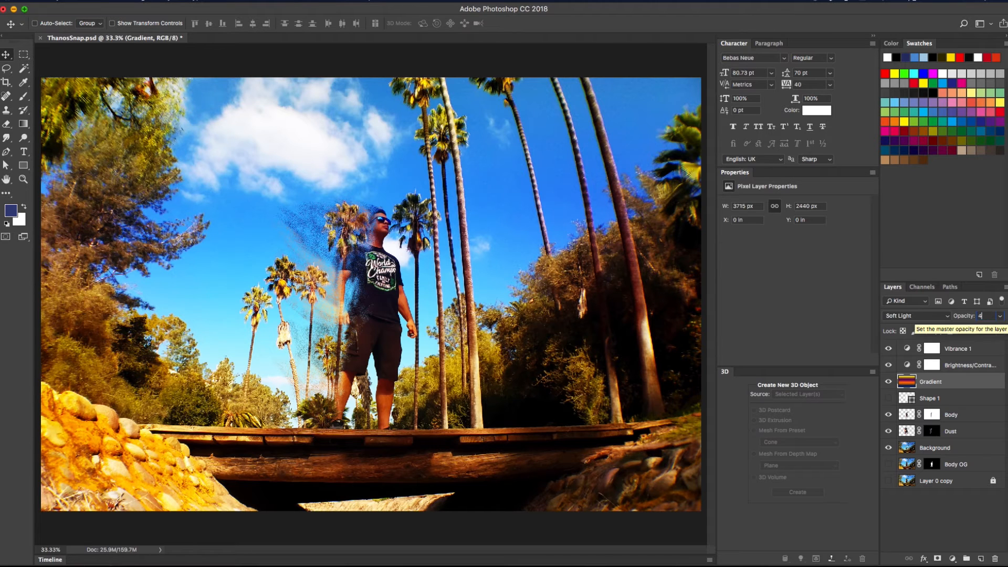
type("0")
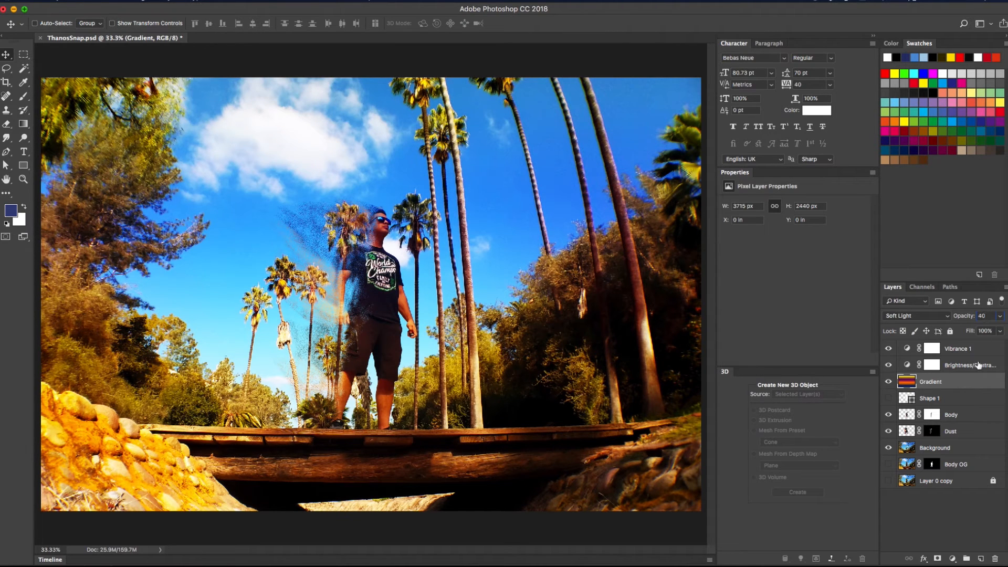
left_click(970, 448)
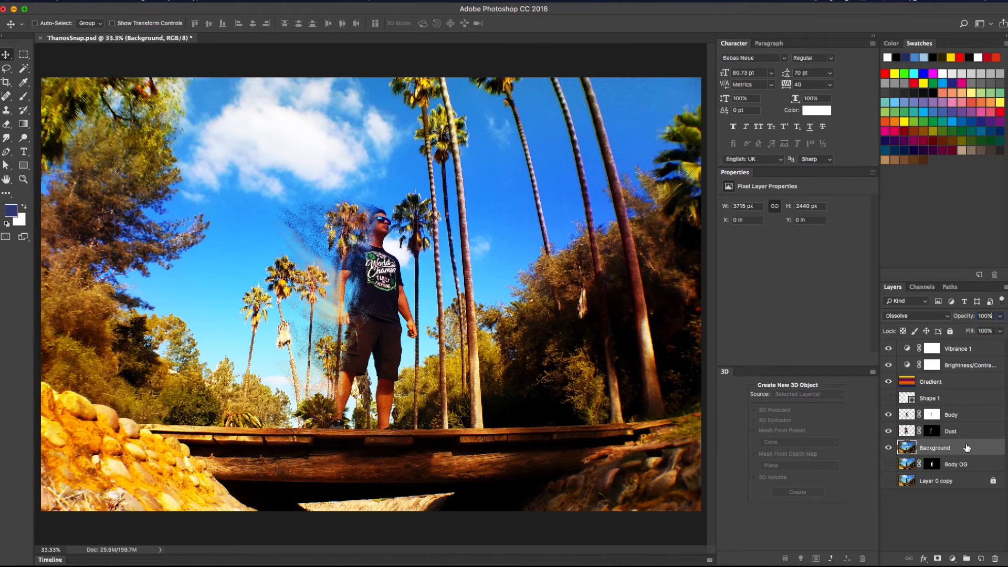
Reset to default colours and draw a solid-fill rectangle covering the whole canvas
left_click(24, 166)
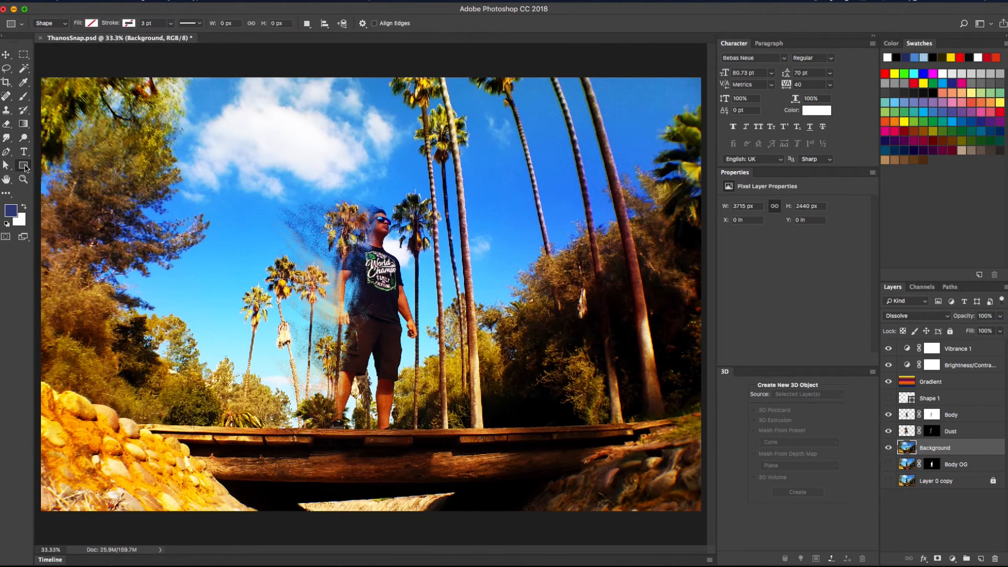
left_click(37, 75)
left_click(467, 268)
left_click(10, 215)
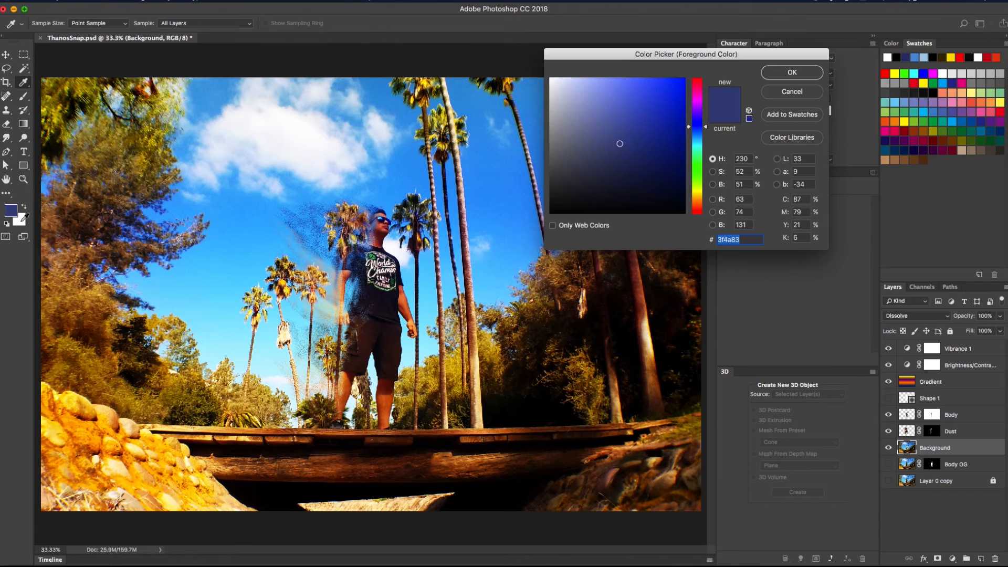
left_click(794, 93)
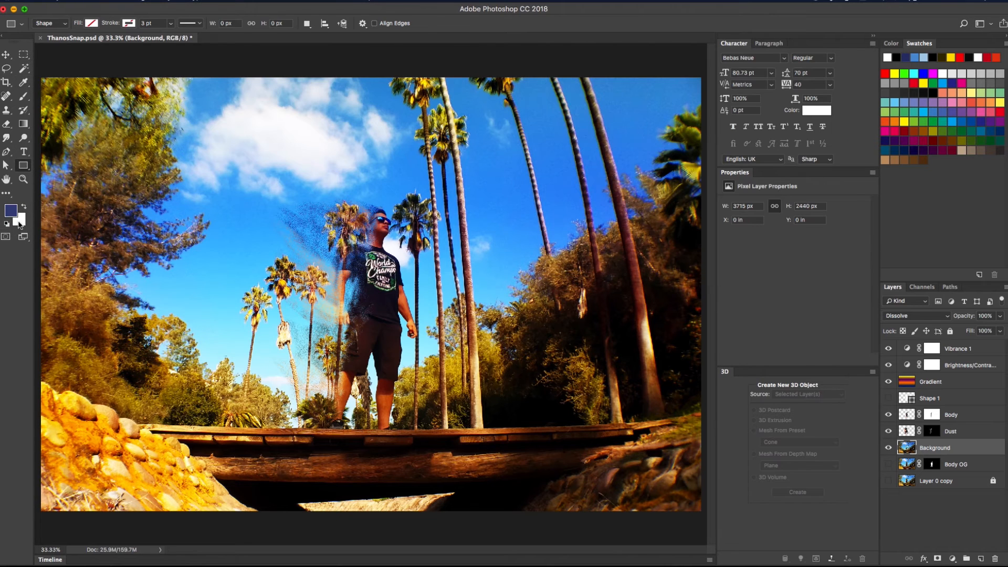
left_click(7, 225)
left_click_drag(39, 72, 705, 517)
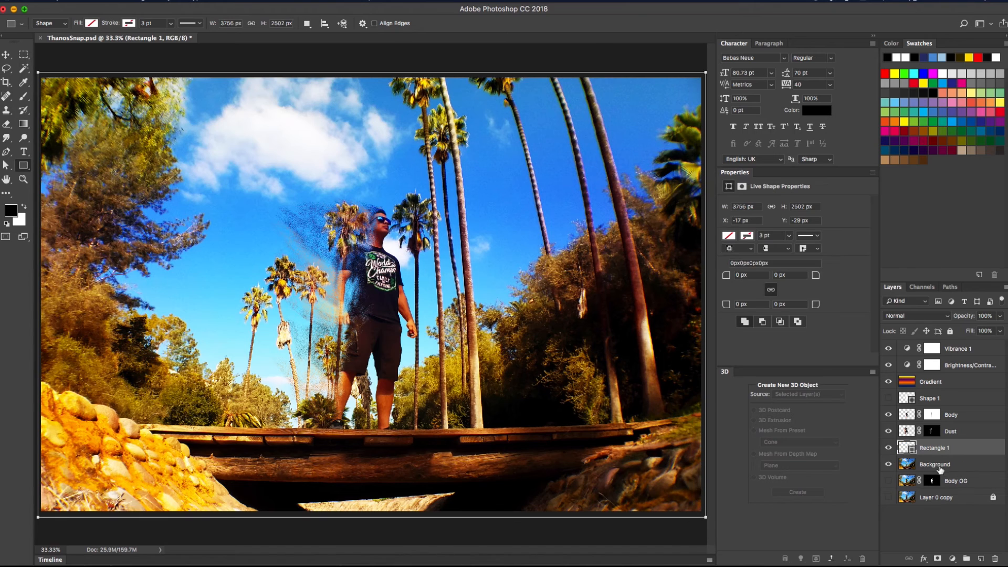
left_click(89, 24)
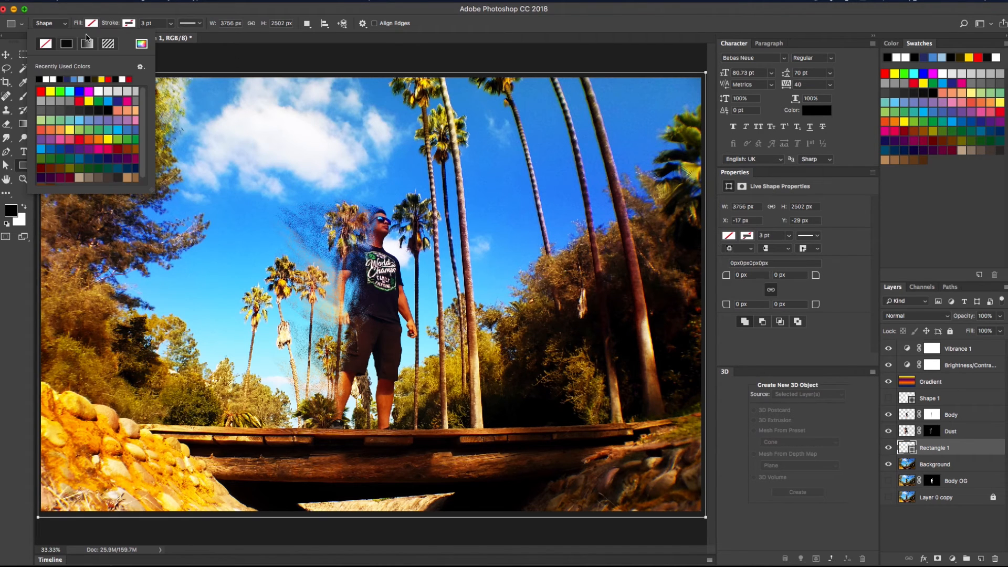
left_click(67, 44)
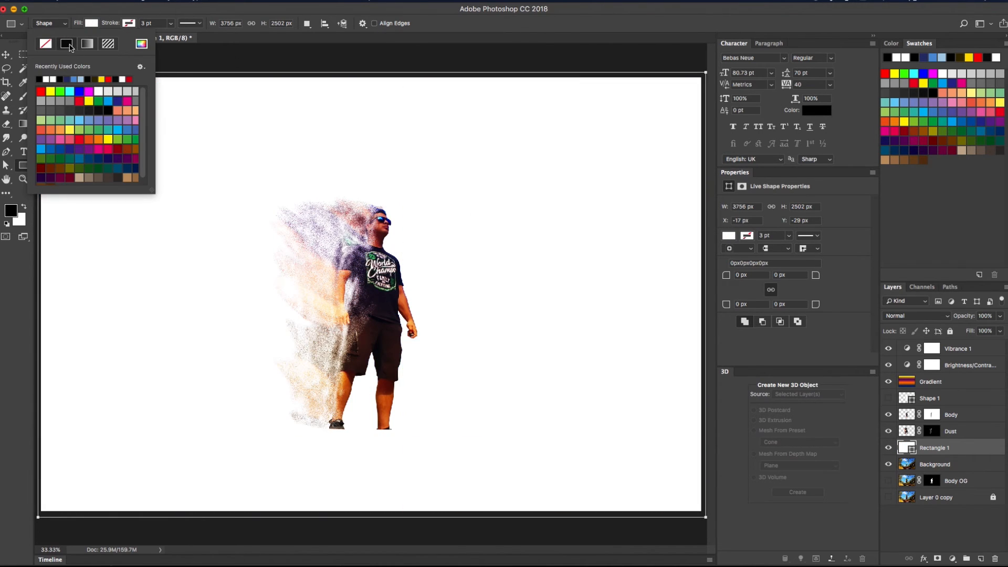
Make Rectangle 1's fill black and lower its opacity to 10%
left_click(6, 55)
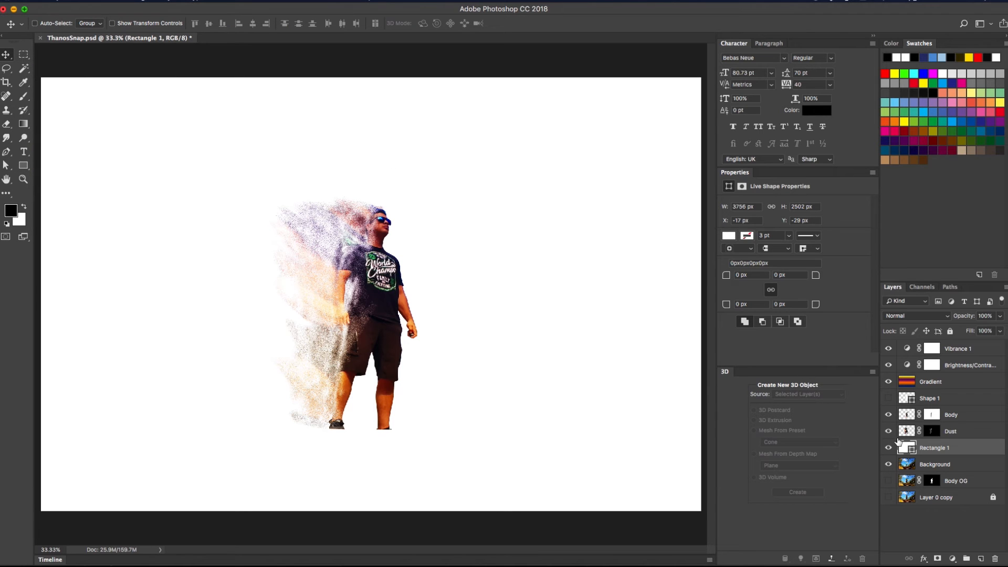
double_click(907, 447)
left_click_drag(606, 168, 547, 218)
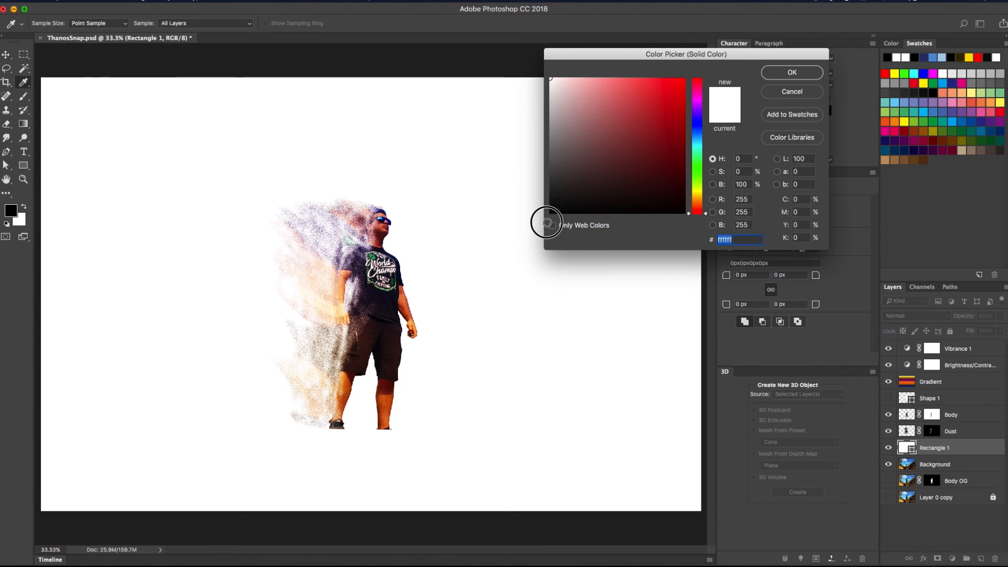
left_click(792, 72)
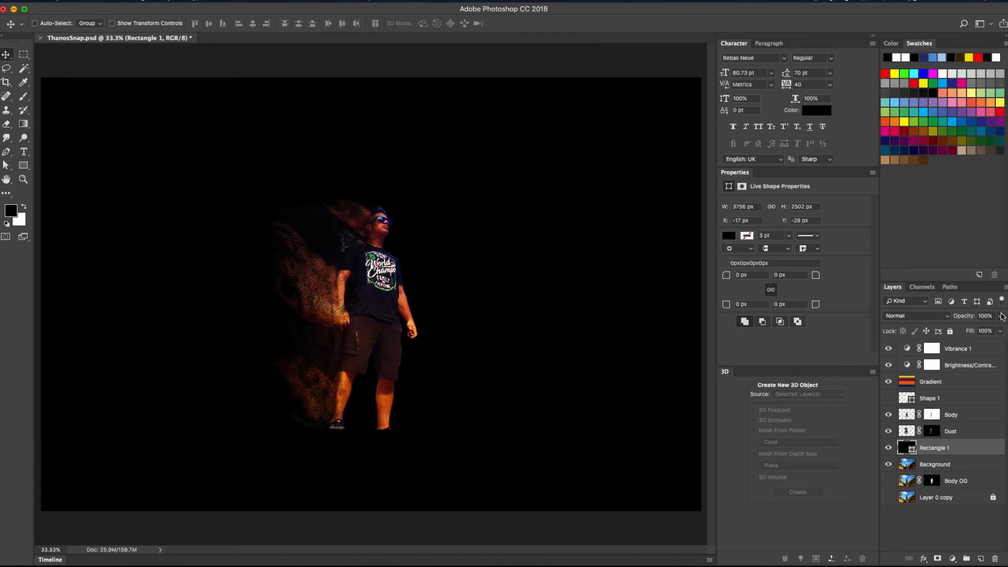
left_click(1000, 316)
left_click_drag(1000, 329, 956, 329)
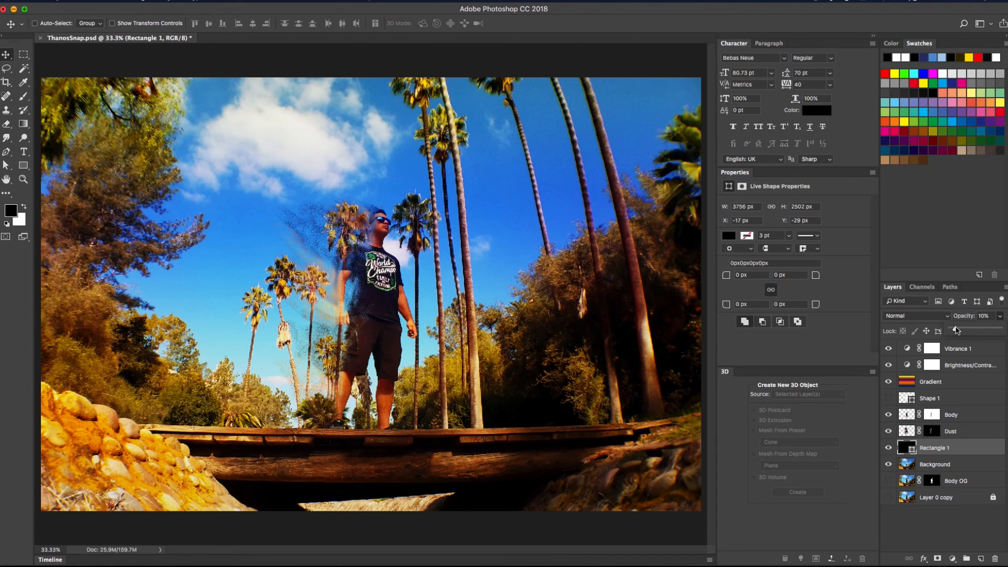
Compare the overlay on and off, set Rectangle 1's opacity to 15, then select Background
left_click(889, 448)
left_click(889, 448)
left_click(983, 316)
type("15")
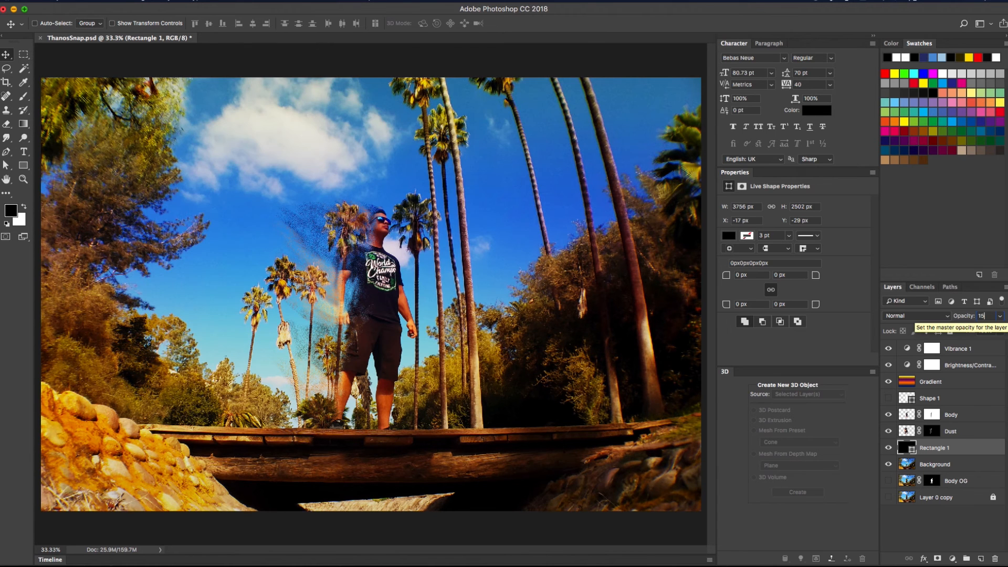
left_click(969, 468)
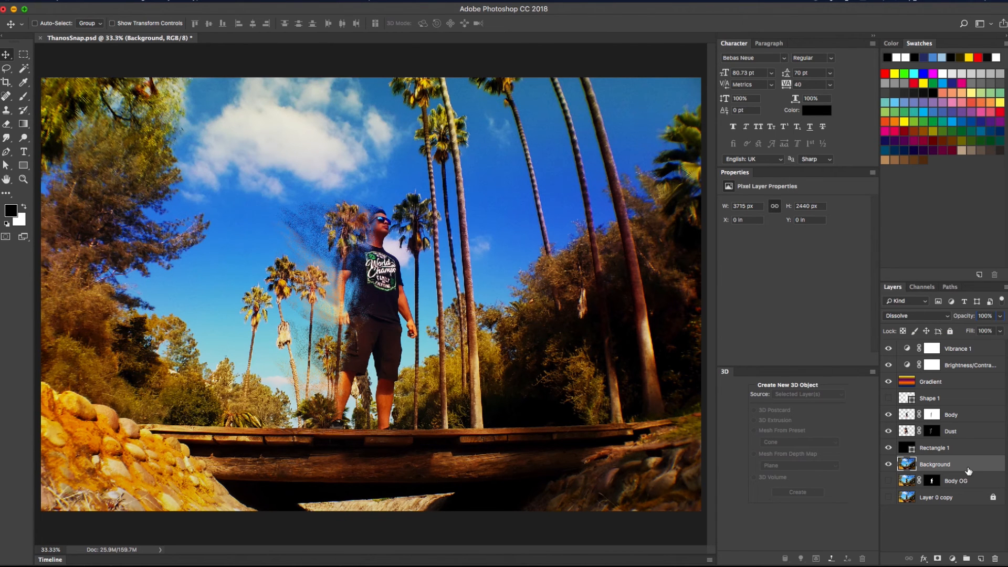